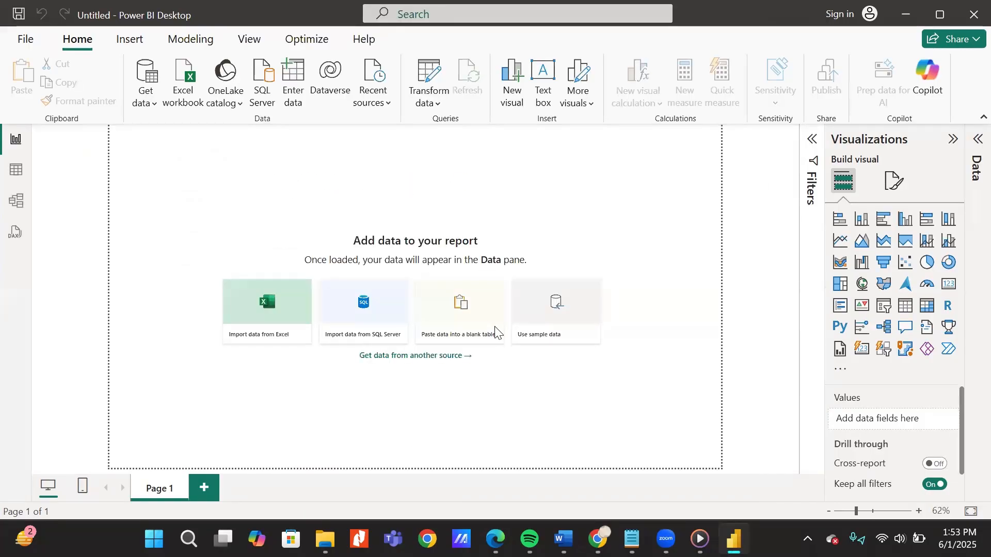
# Choose the Sales Transactions PT Vortex folder in Downloads as the folder data source
pyautogui.click(612, 247)
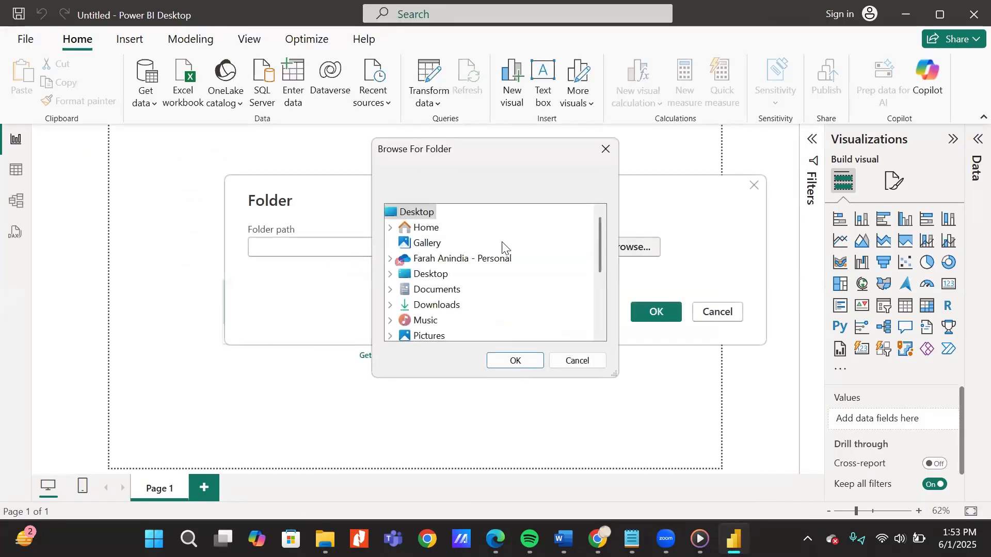
pyautogui.click(423, 304)
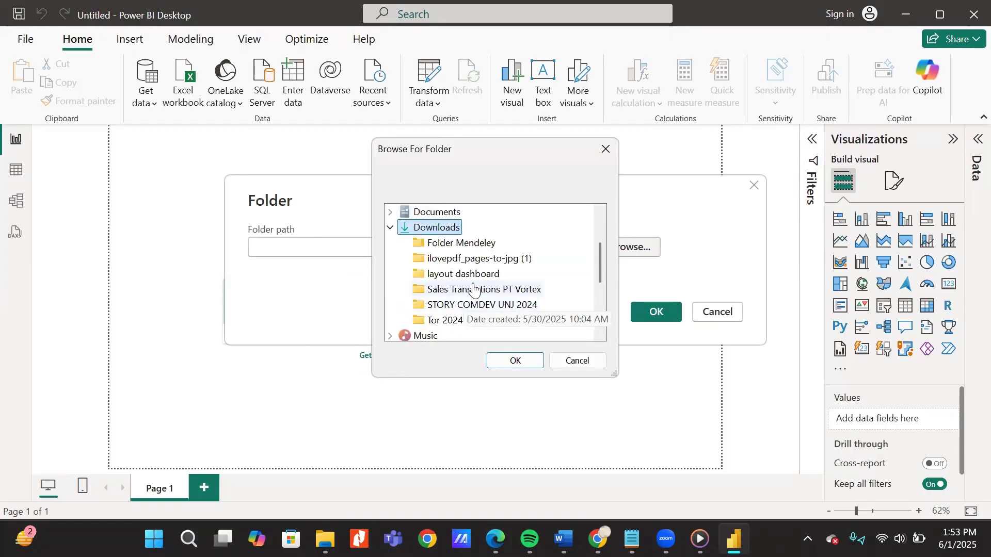
pyautogui.click(473, 289)
pyautogui.click(516, 361)
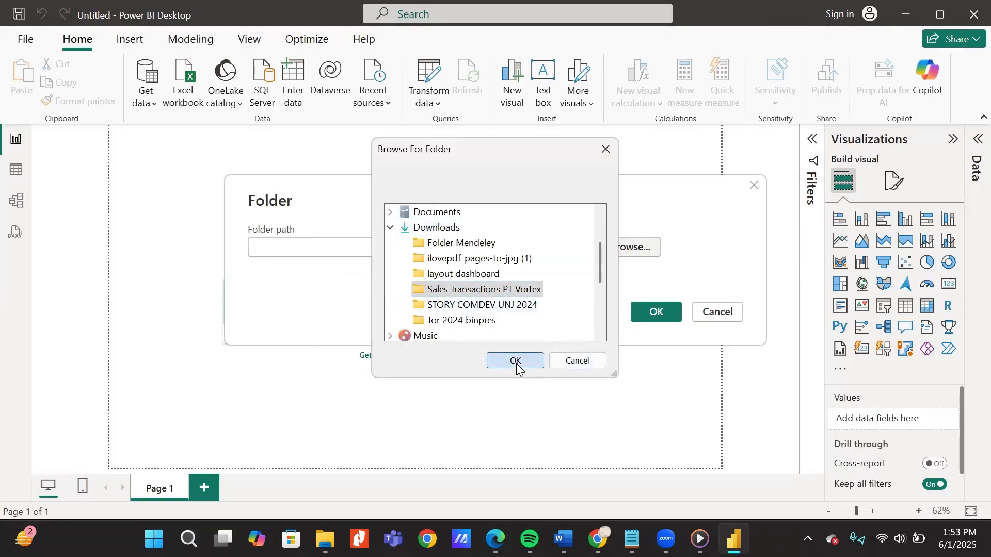
pyautogui.click(653, 312)
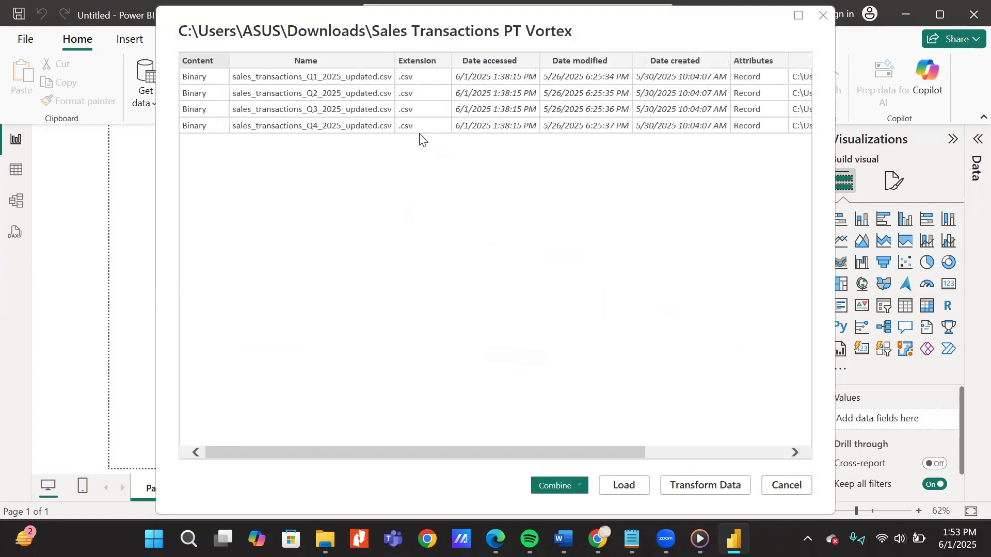
# Combine the folder's quarterly sales CSV files using the first file as sample and comma delimiter, and apply the query changes
pyautogui.click(580, 491)
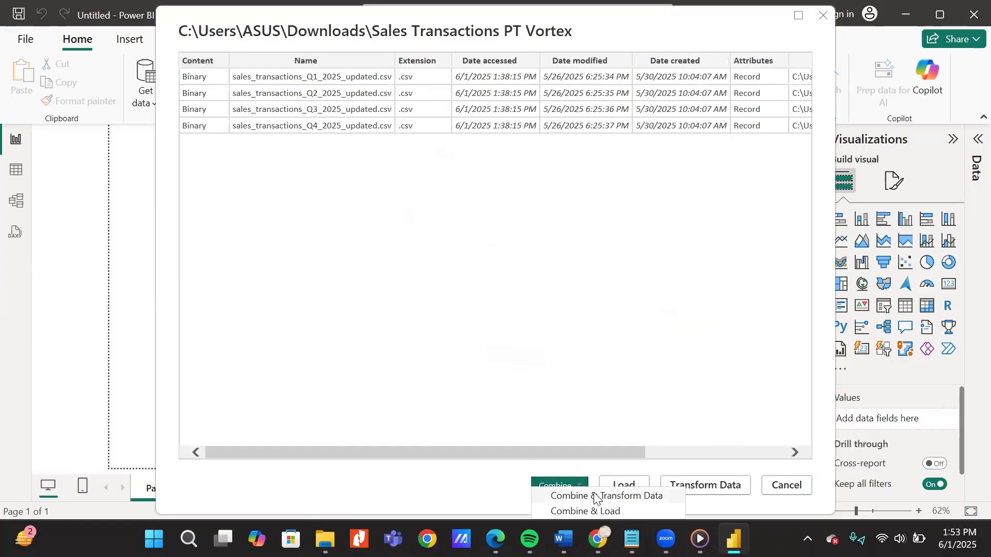
pyautogui.click(596, 496)
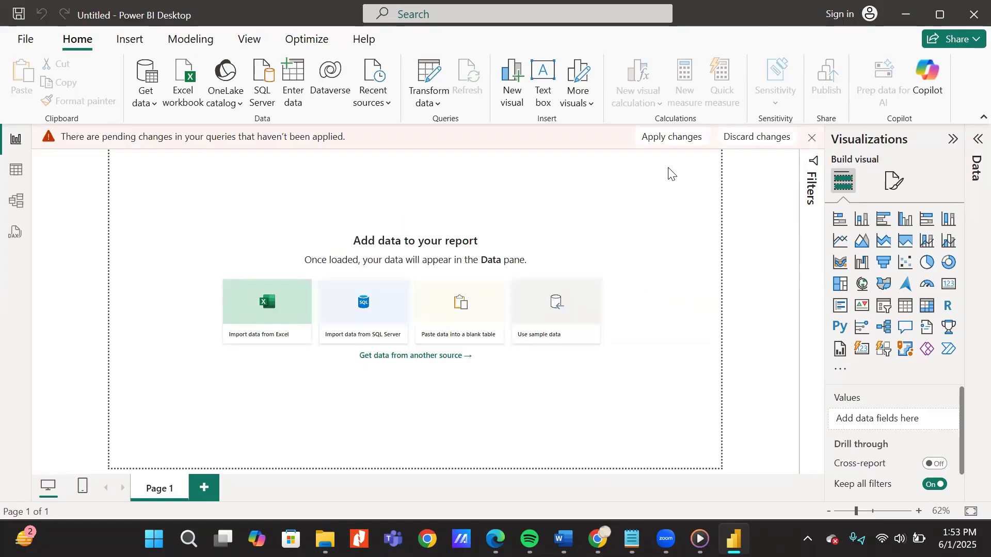
pyautogui.click(641, 138)
pyautogui.scroll(-3, 583, 253)
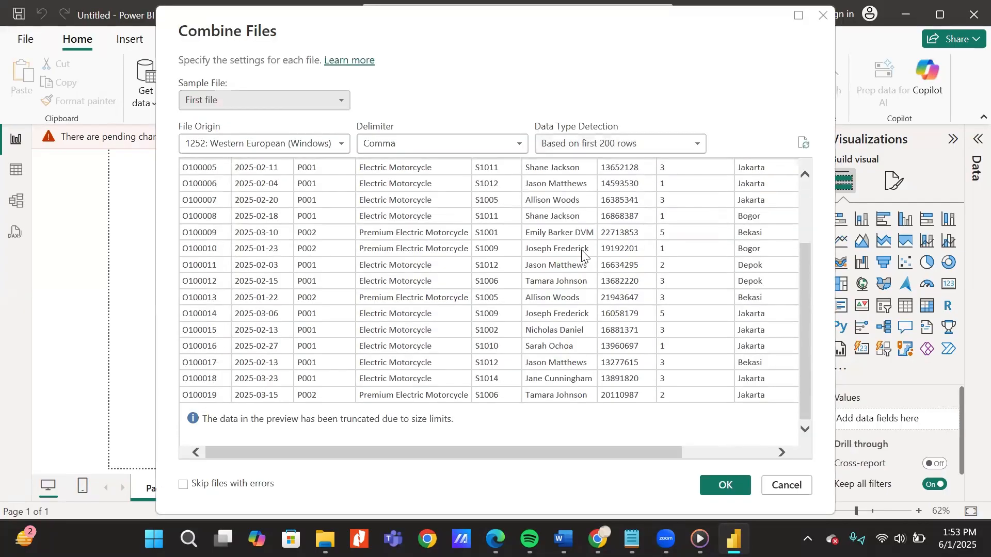
pyautogui.scroll(3, 581, 255)
pyautogui.click(722, 485)
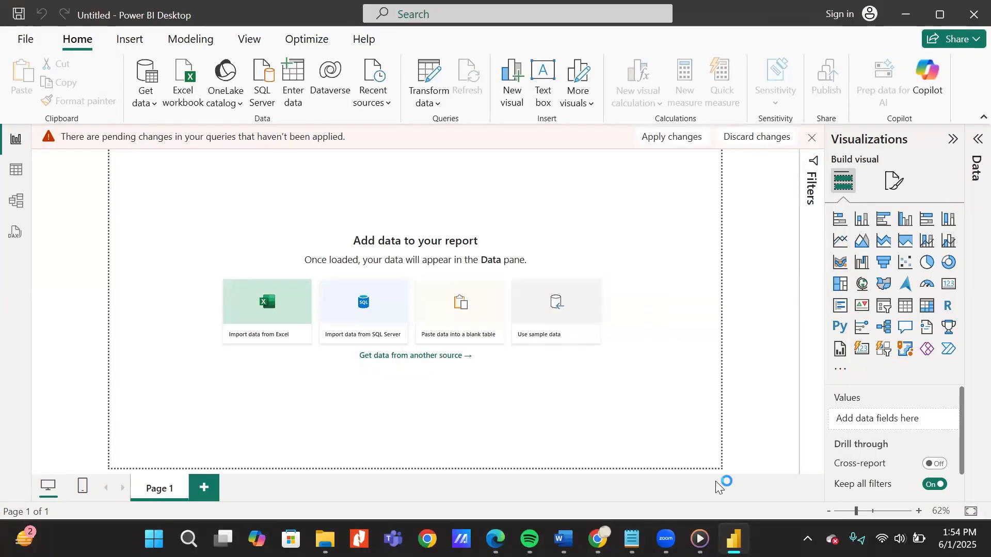
pyautogui.click(672, 139)
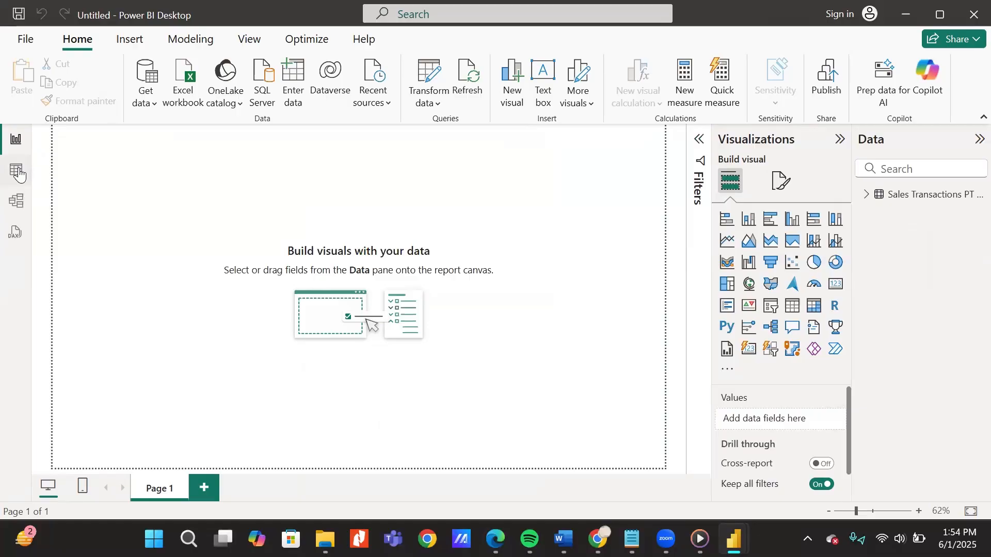
# Review the rows and columns of the loaded Sales Transactions PT Vortex table in table view
pyautogui.click(17, 173)
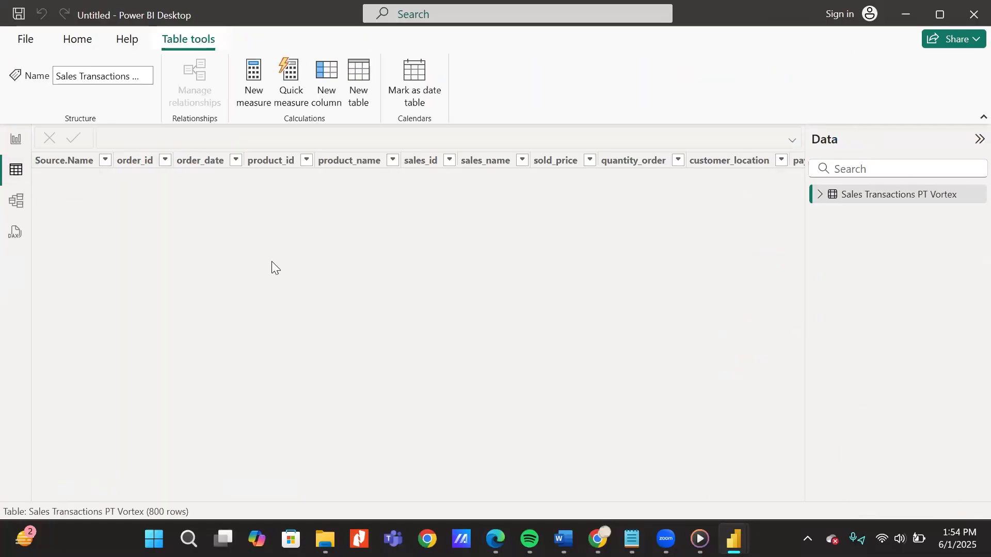
pyautogui.scroll(-7, 272, 268)
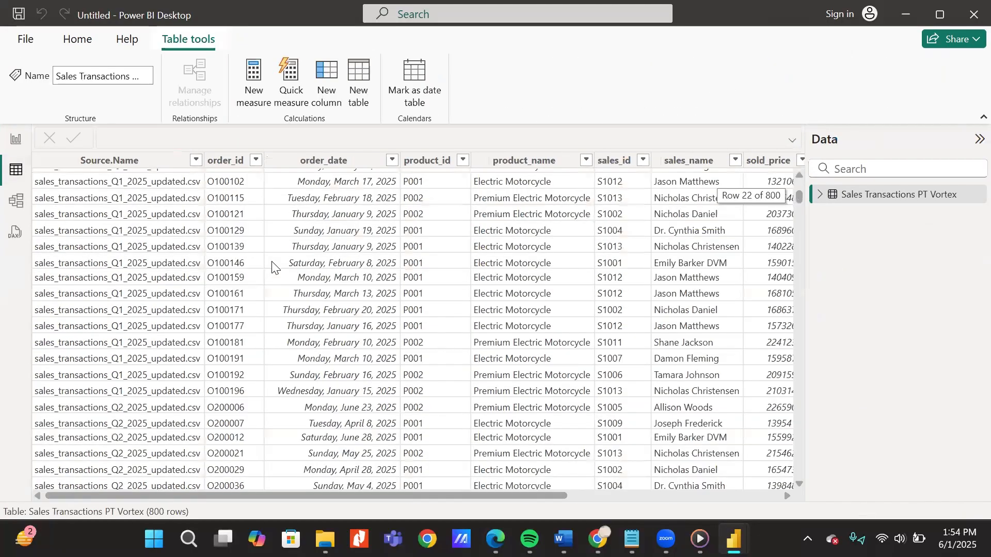
pyautogui.scroll(-20, 406, 254)
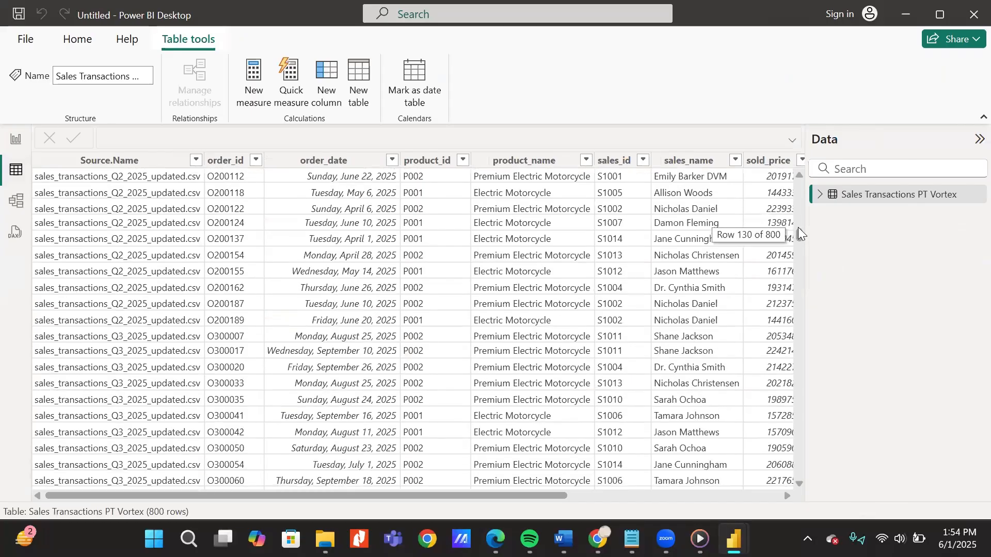
pyautogui.scroll(20, 378, 279)
pyautogui.hscroll(6, 267, 194)
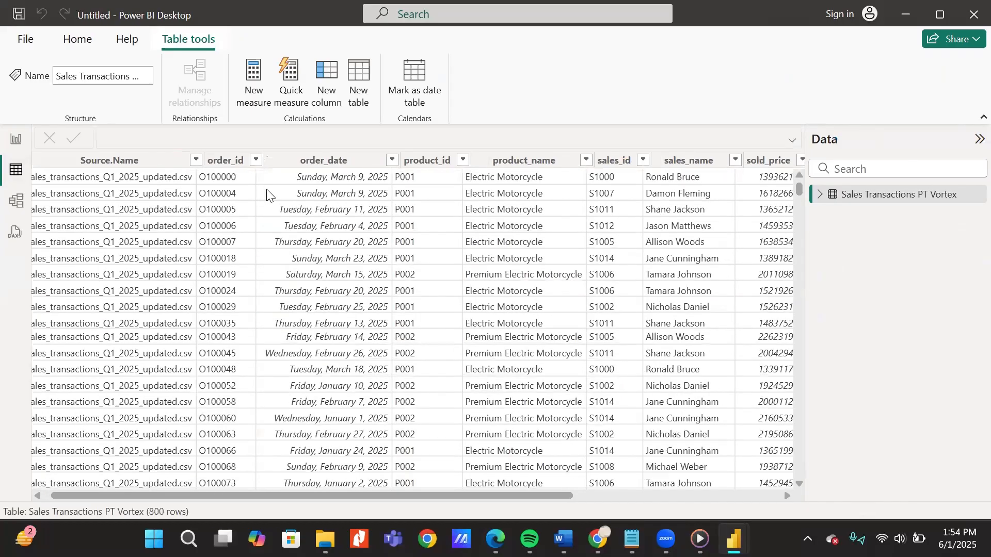
pyautogui.hscroll(3, 268, 194)
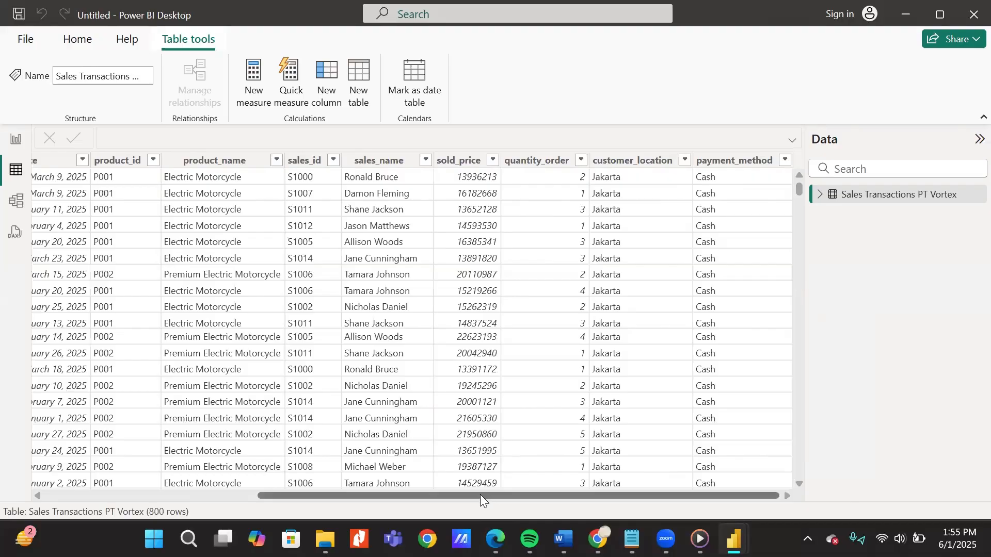
pyautogui.moveTo(480, 494); pyautogui.dragTo(267, 494)
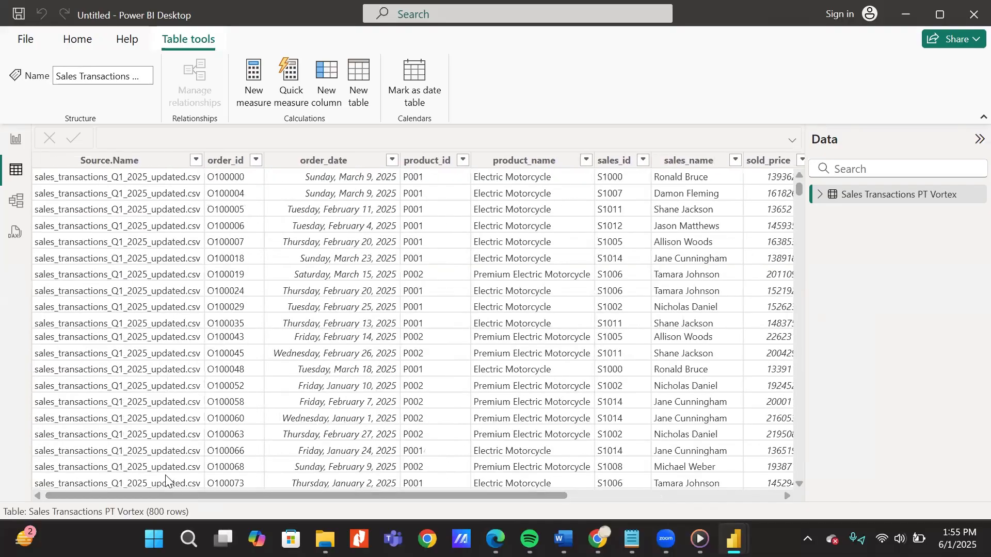
# Set the "dashboard background" image as the canvas background of the report page
pyautogui.click(14, 140)
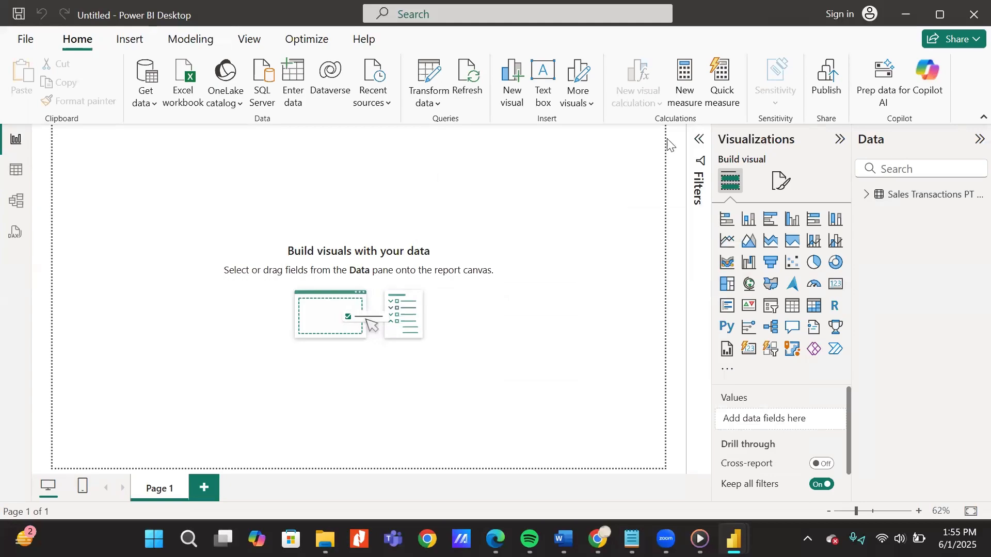
pyautogui.click(781, 180)
pyautogui.click(770, 315)
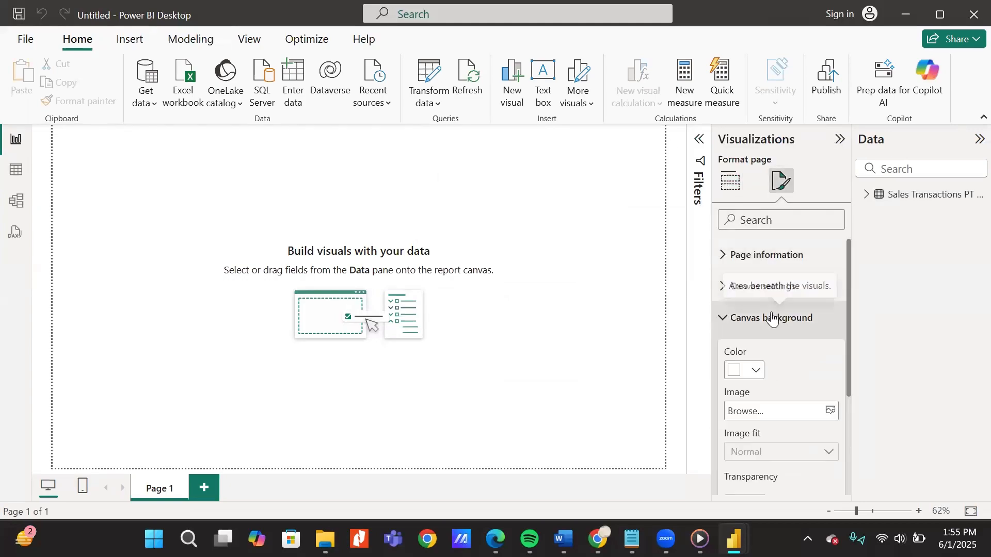
pyautogui.click(832, 414)
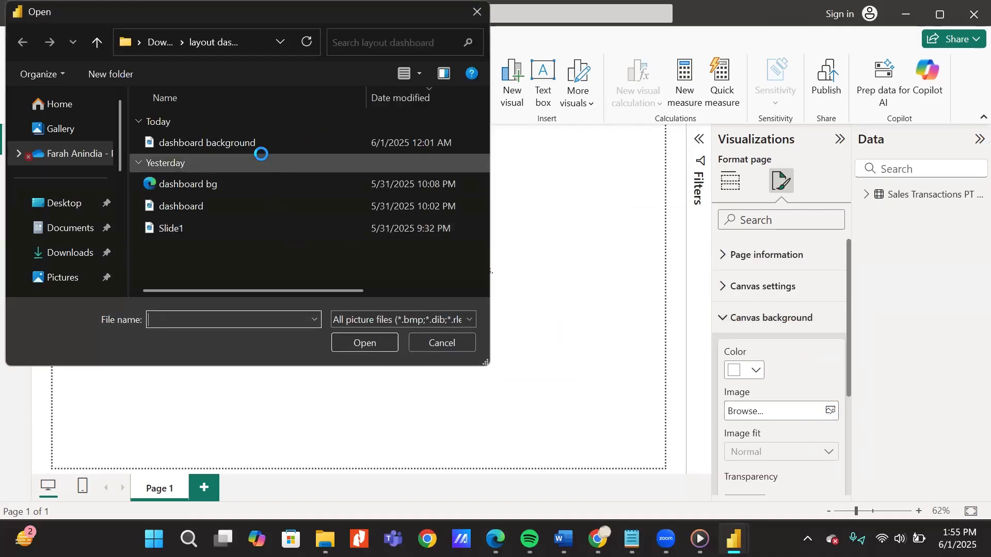
pyautogui.click(261, 146)
pyautogui.click(364, 341)
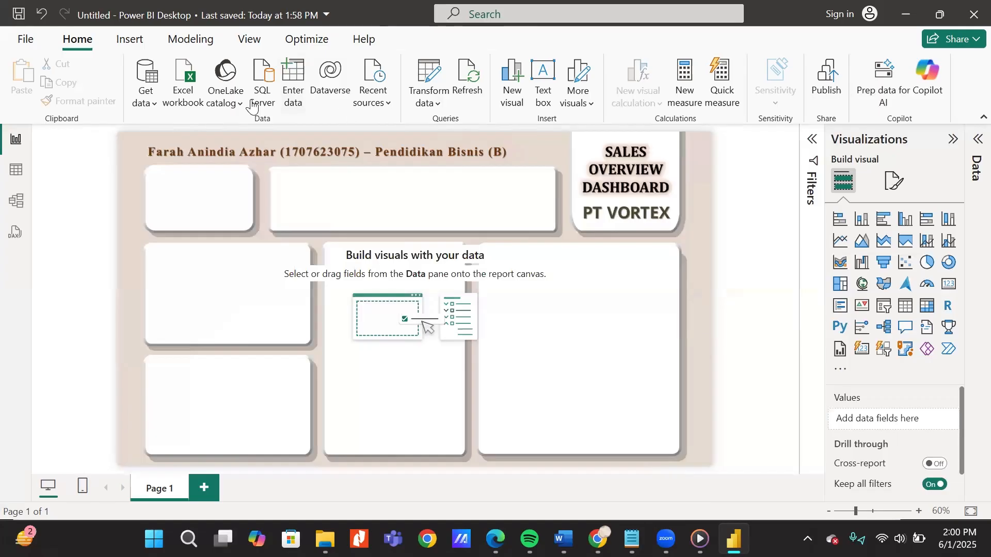
# Insert a text box reading "TOTAL UNIT MOTOR TERJUAL" on the report page
pyautogui.click(133, 41)
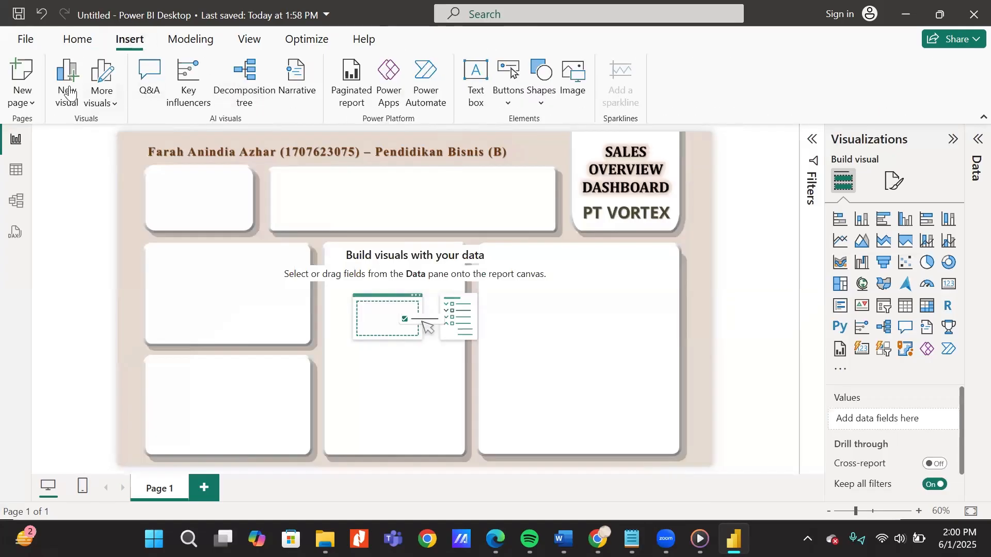
pyautogui.click(475, 83)
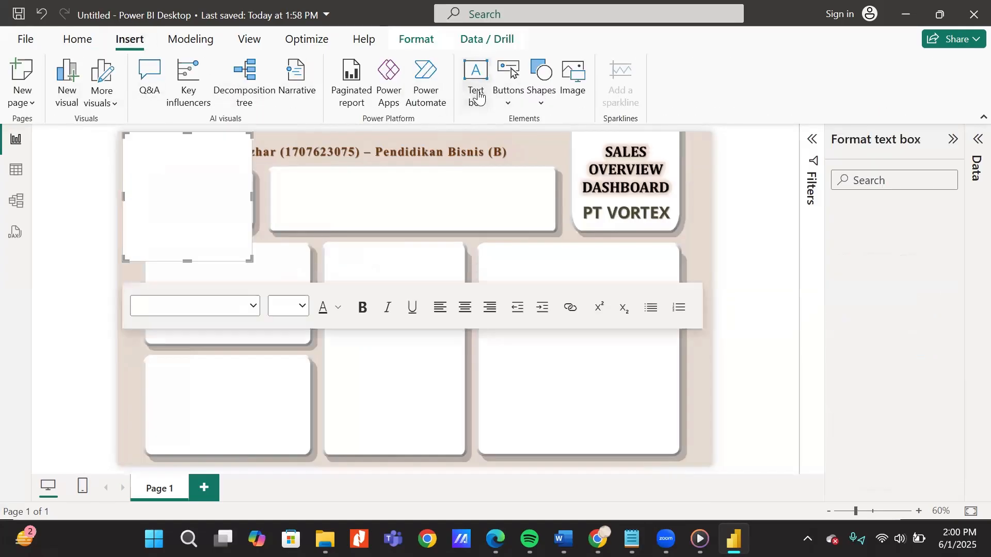
pyautogui.click(171, 227)
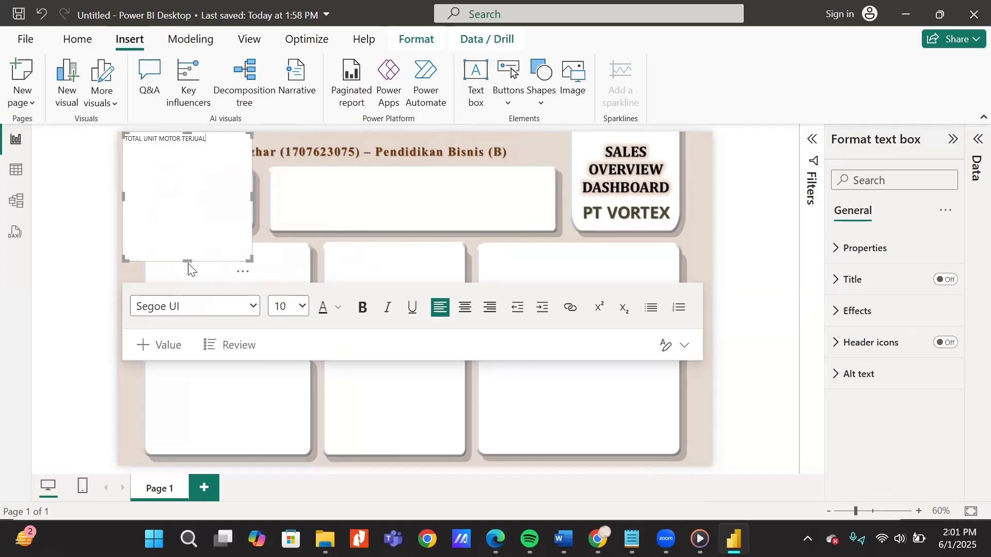
# Format the "TOTAL UNIT MOTOR TERJUAL" text as size 11, bold and dark brown
pyautogui.tripleClick(195, 138)
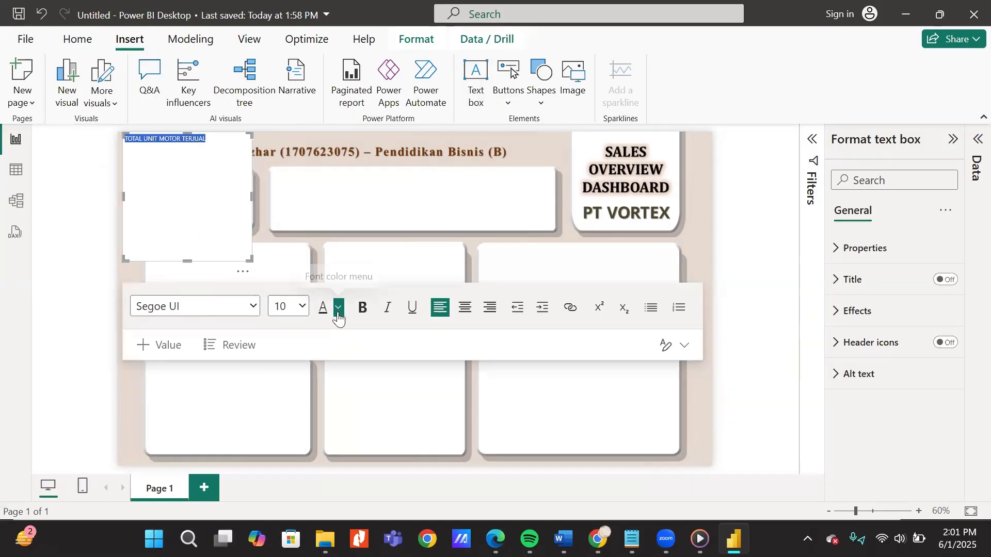
pyautogui.click(302, 306)
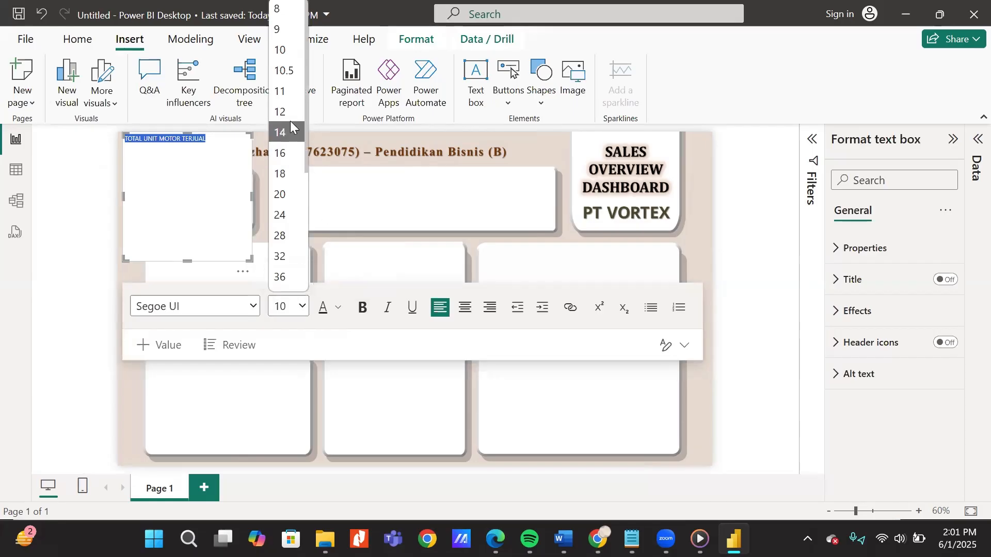
pyautogui.click(284, 92)
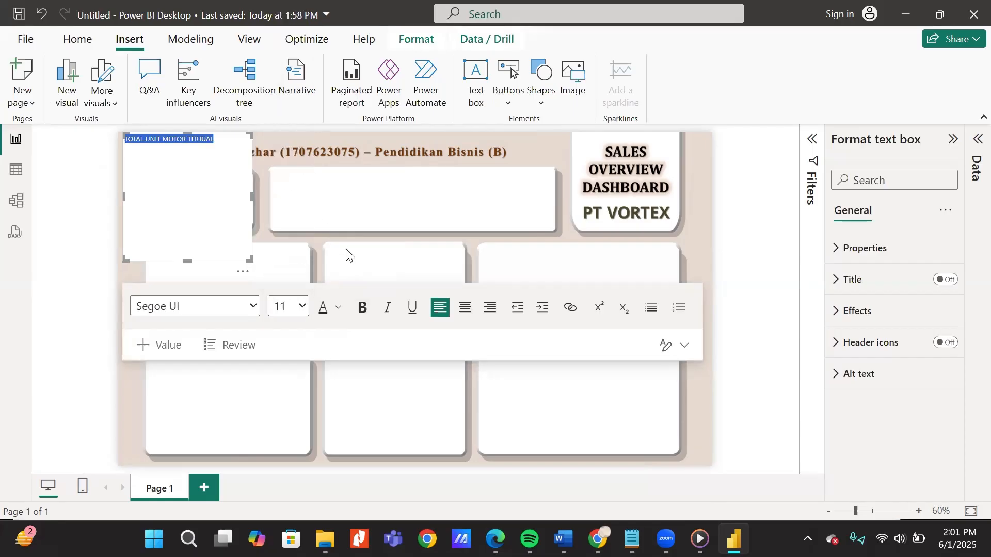
pyautogui.click(363, 310)
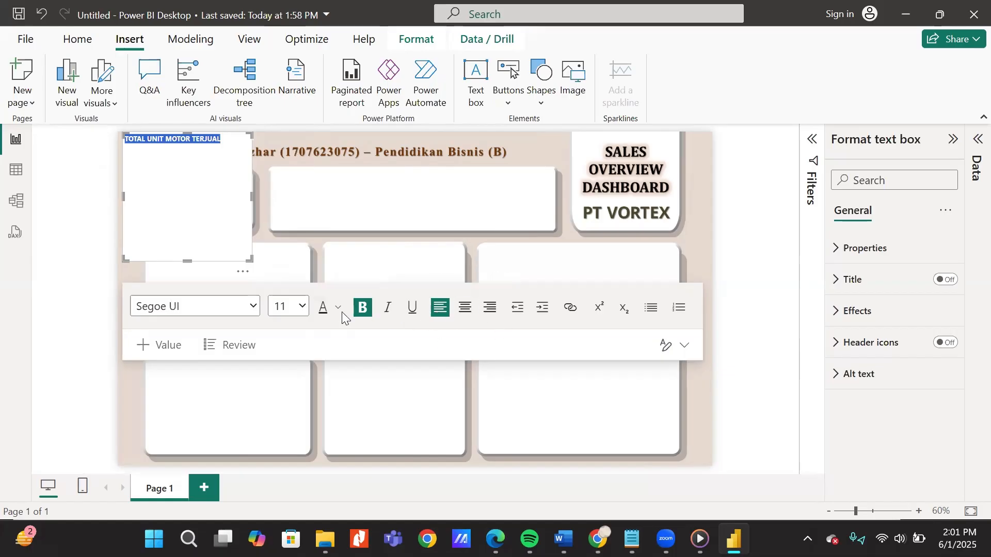
pyautogui.click(338, 308)
pyautogui.click(443, 186)
# Centre the heading text and shrink its text box to a short, narrow strip
pyautogui.click(296, 251)
pyautogui.moveTo(187, 261); pyautogui.dragTo(192, 153)
pyautogui.click(465, 201)
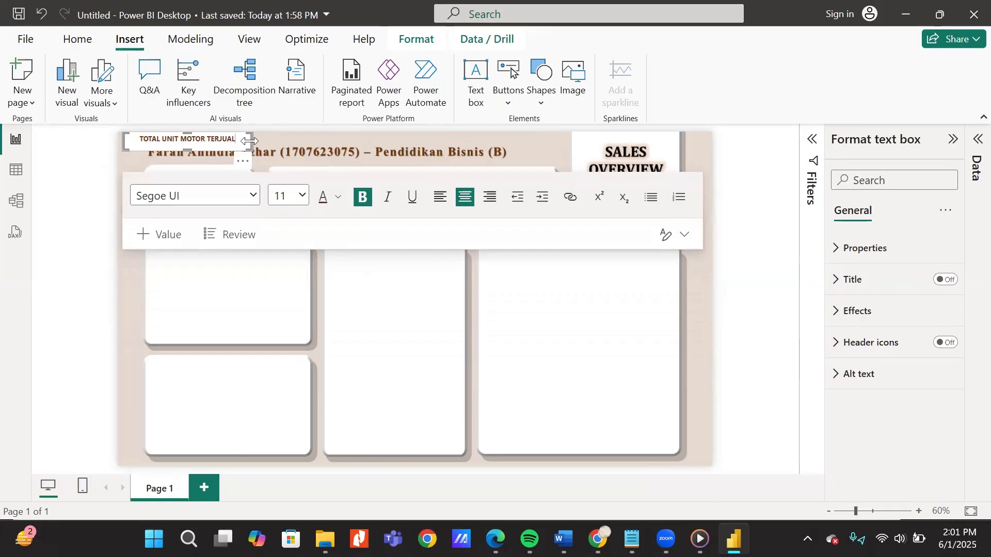
pyautogui.moveTo(251, 144); pyautogui.dragTo(223, 145)
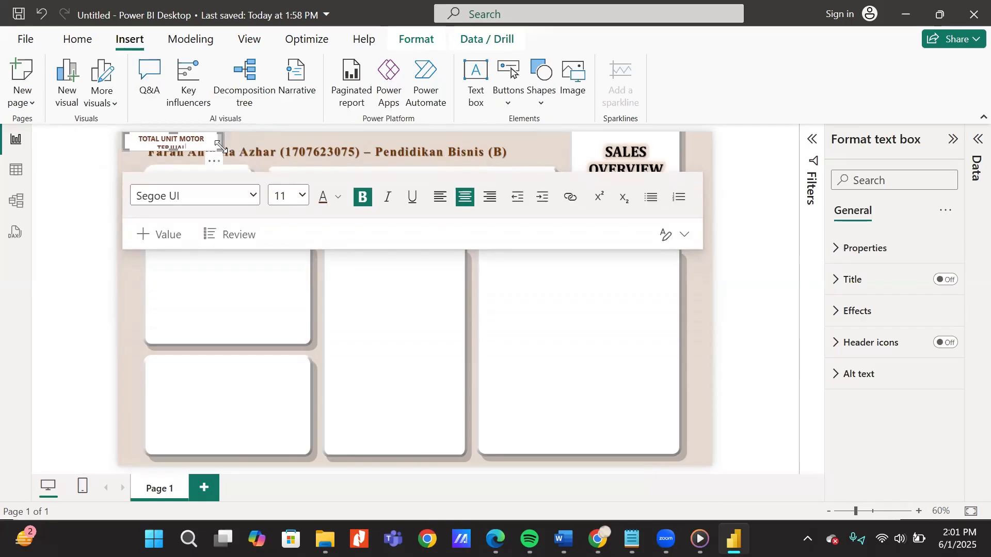
pyautogui.click(393, 377)
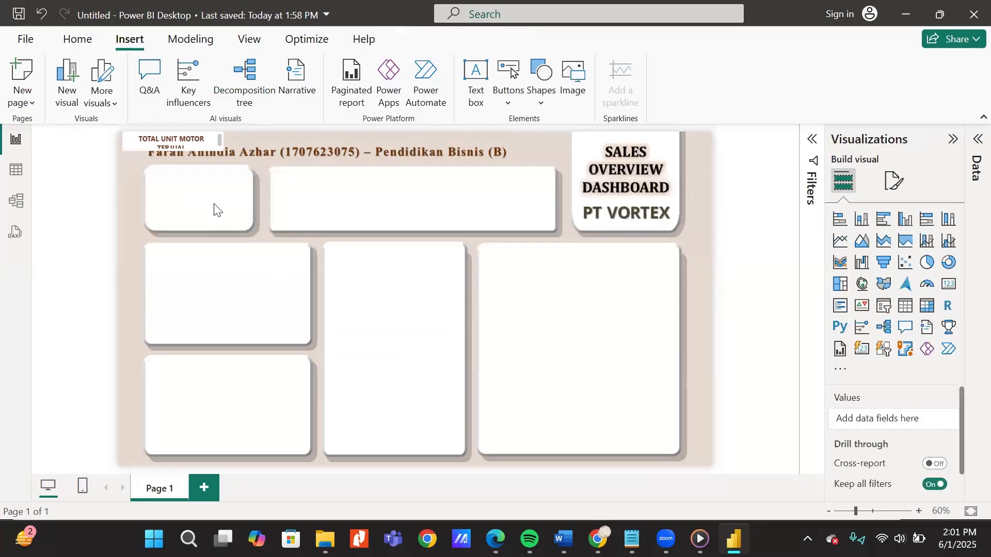
# Move the heading text box into the small first panel below the page header and fit its height to two lines
pyautogui.scroll(10, 215, 206)
pyautogui.click(236, 157)
pyautogui.moveTo(340, 201); pyautogui.dragTo(426, 322)
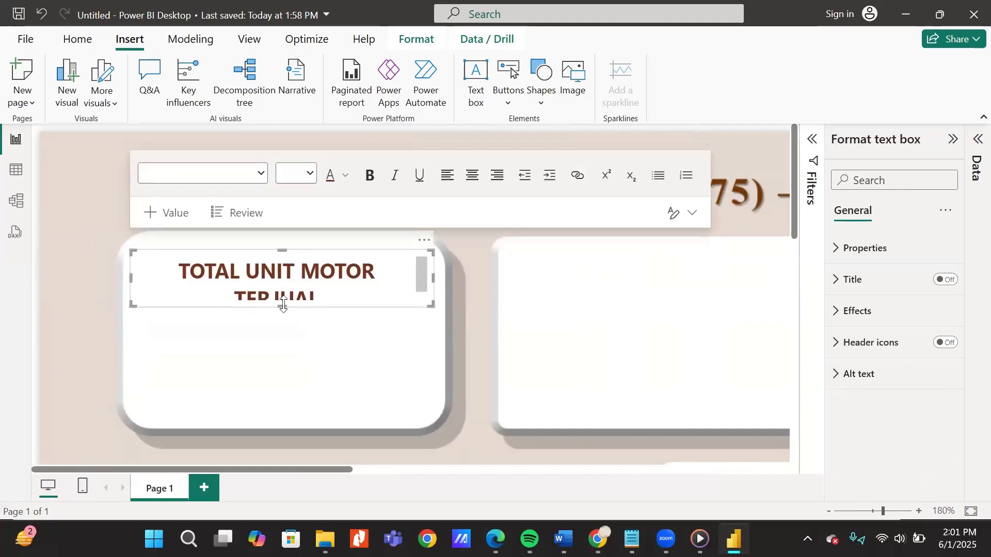
pyautogui.moveTo(283, 311)
pyautogui.mouseDown()
pyautogui.moveTo(283, 324)
pyautogui.moveTo(283, 308)
pyautogui.mouseUp()
pyautogui.scroll(-2, 432, 191)
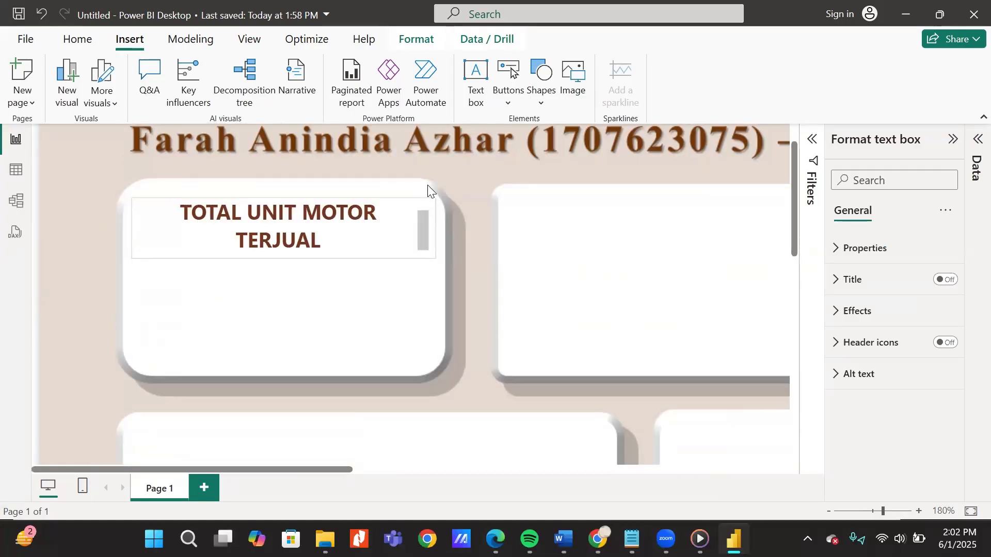
pyautogui.click(543, 213)
pyautogui.scroll(-1, 405, 281)
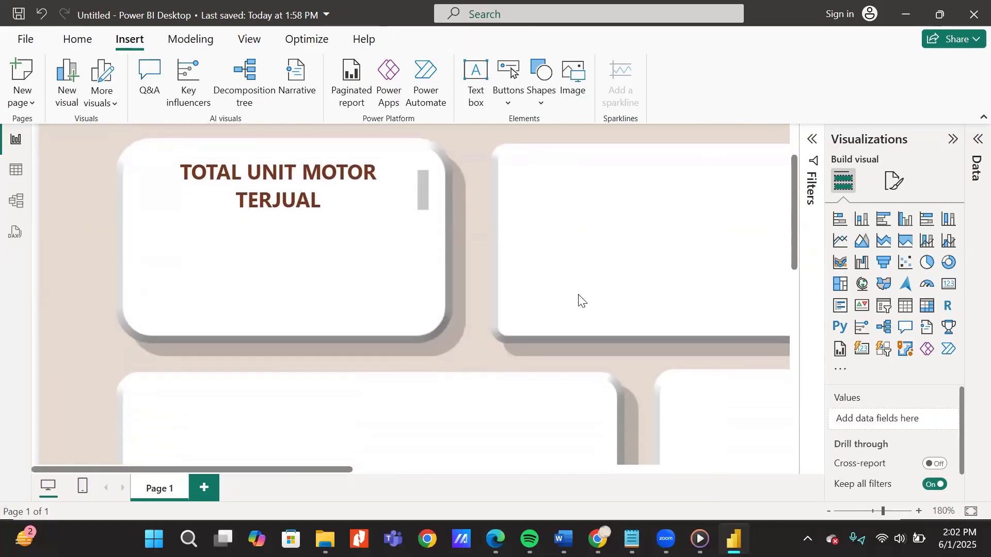
# Add a card visual to the report page and fill it with the quantity_order field from the Sales Transactions PT Vortex table
pyautogui.click(948, 285)
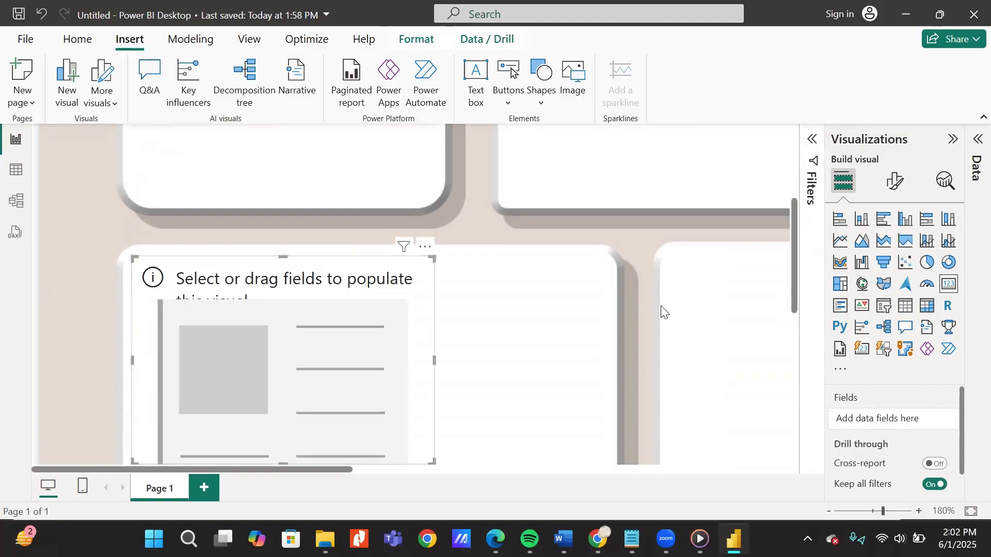
pyautogui.click(976, 149)
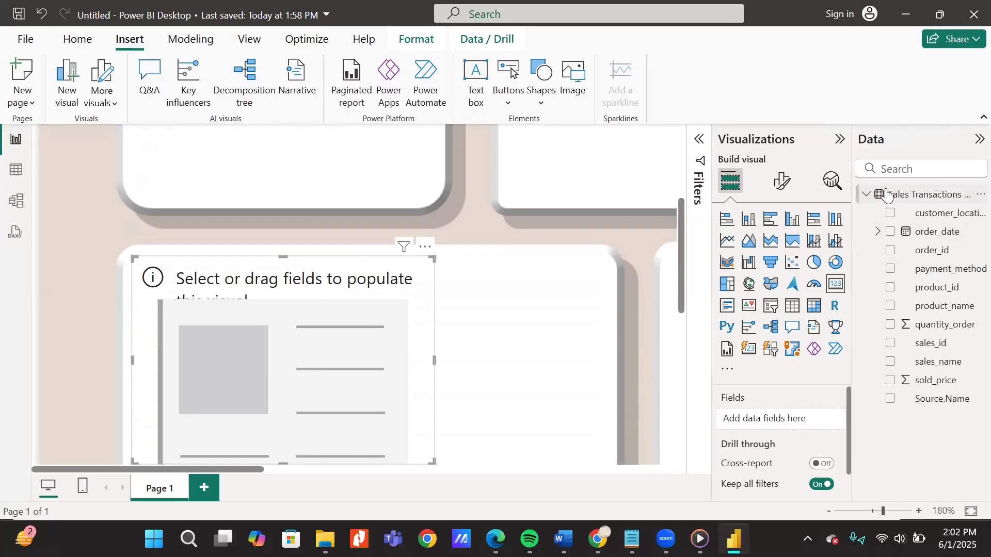
pyautogui.click(866, 196)
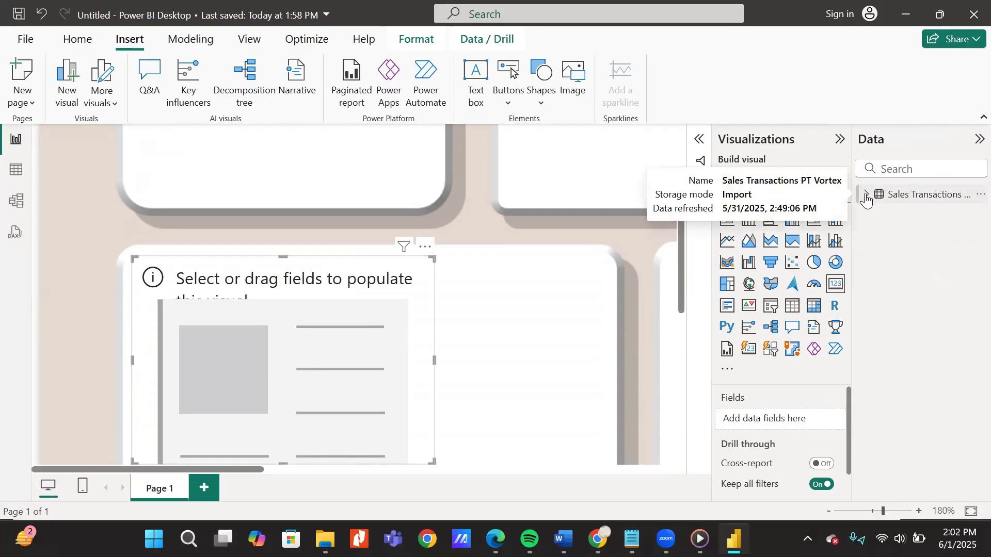
pyautogui.click(867, 197)
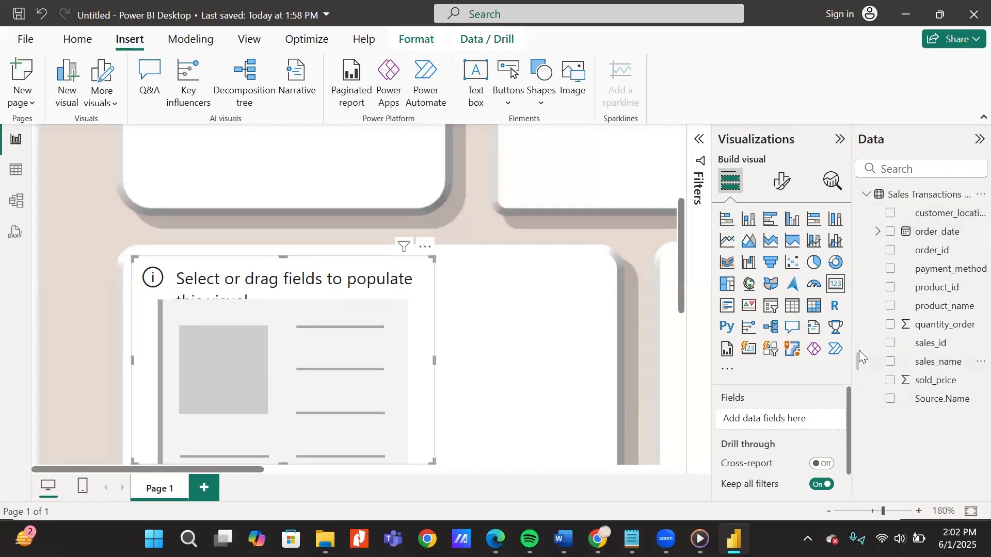
pyautogui.moveTo(931, 325); pyautogui.dragTo(774, 421)
pyautogui.scroll(-1, 286, 370)
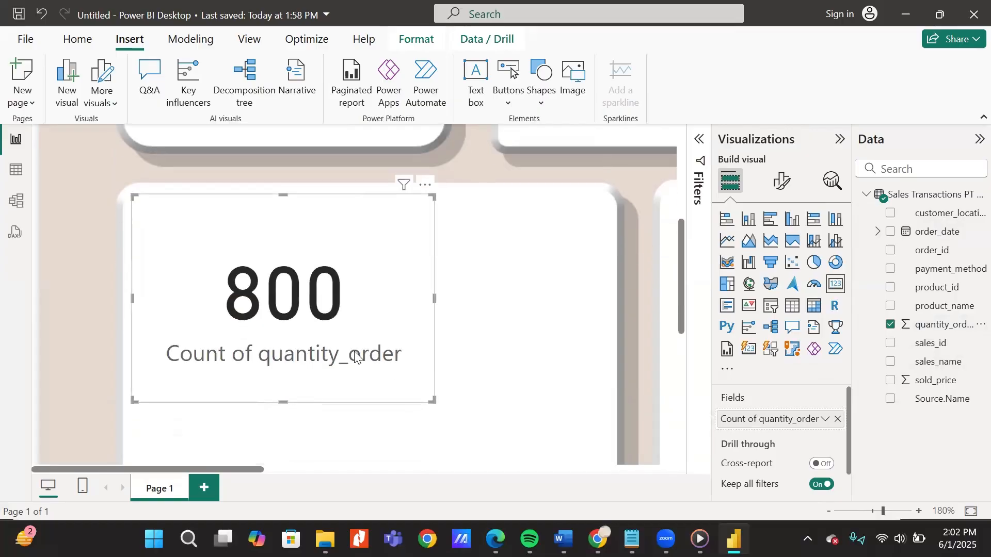
pyautogui.scroll(3, 356, 356)
pyautogui.scroll(-3, 354, 354)
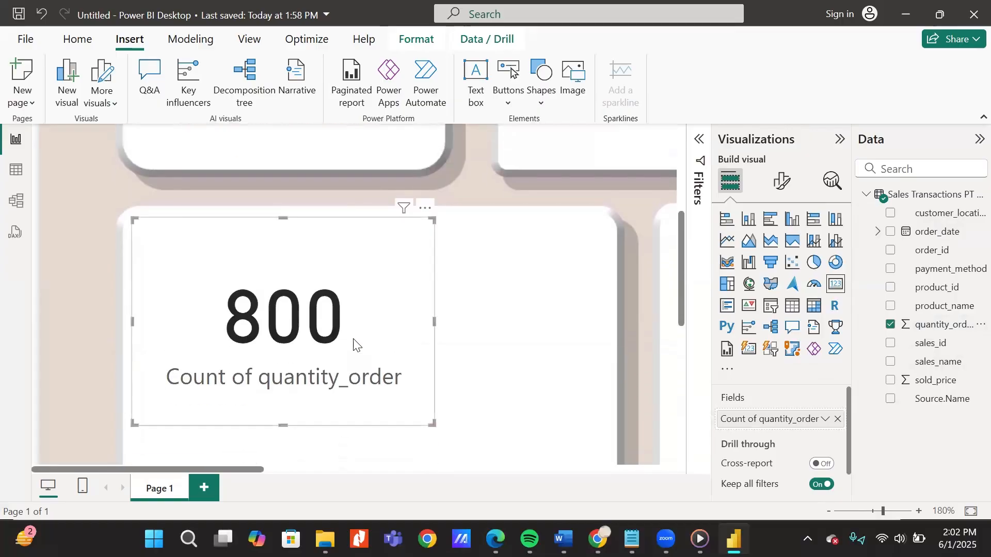
# Summarise quantity_order as Sum in the card and reduce the card's height
pyautogui.click(826, 422)
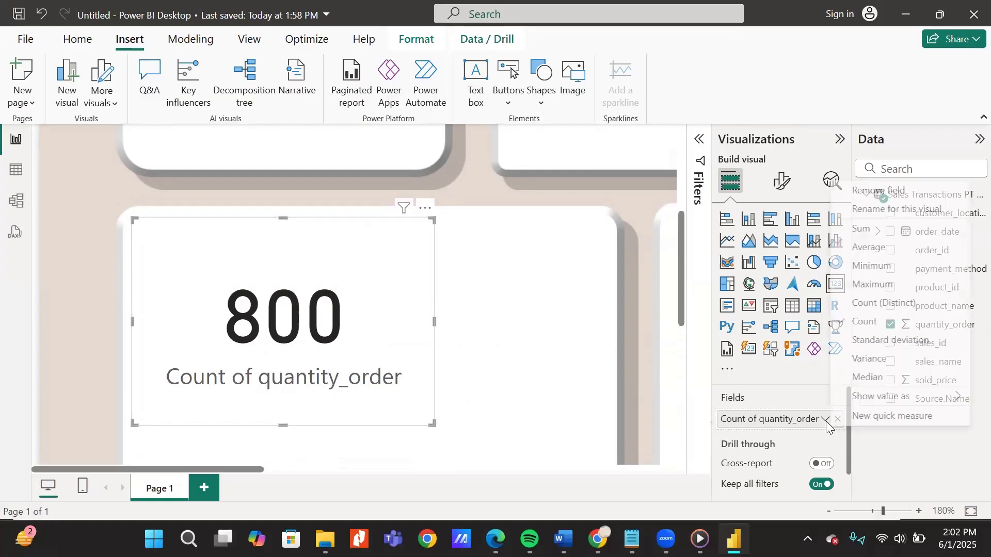
pyautogui.click(888, 232)
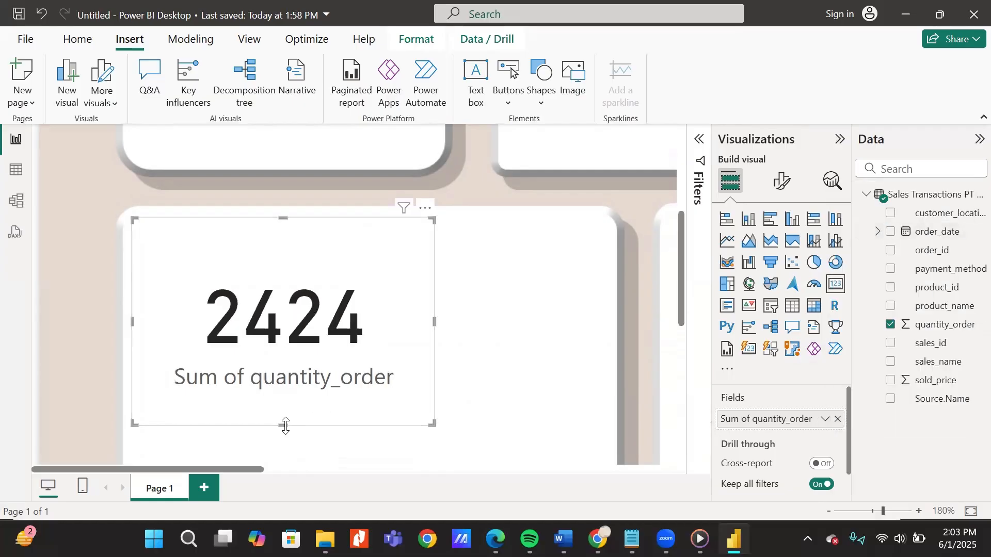
pyautogui.moveTo(295, 407); pyautogui.dragTo(305, 371)
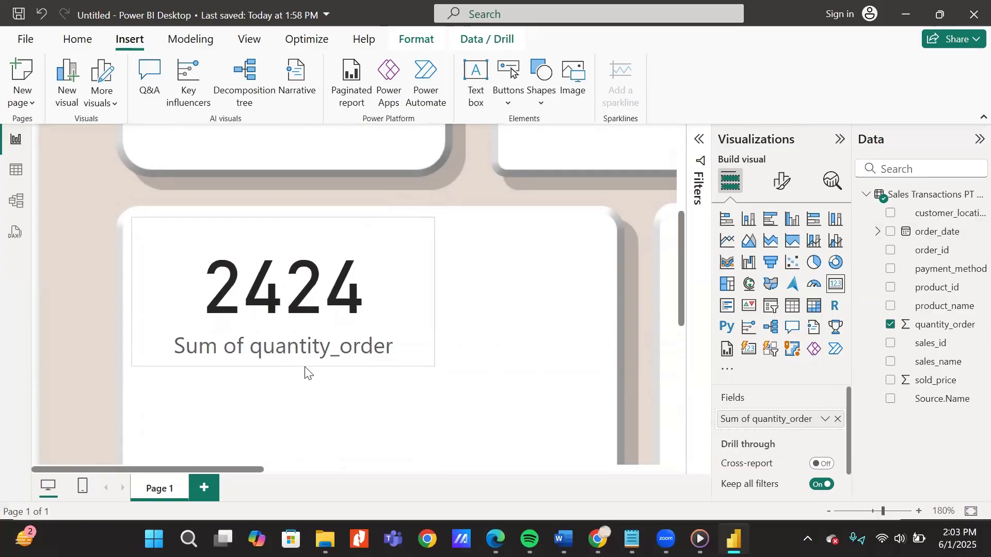
# Turn off the category label of the quantity_order card
pyautogui.scroll(1, 304, 366)
pyautogui.scroll(-7, 304, 367)
pyautogui.scroll(10, 305, 367)
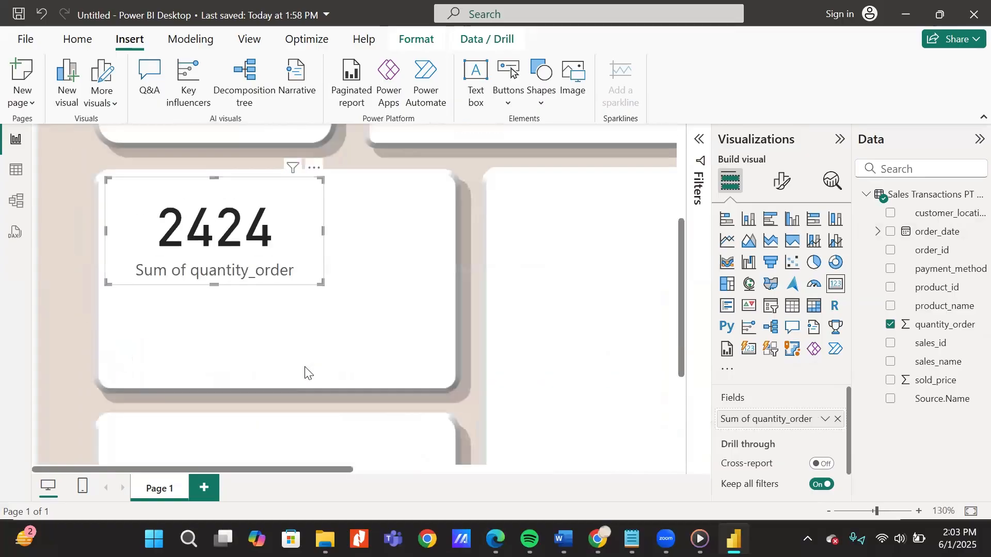
pyautogui.scroll(-8, 304, 367)
pyautogui.scroll(6, 304, 366)
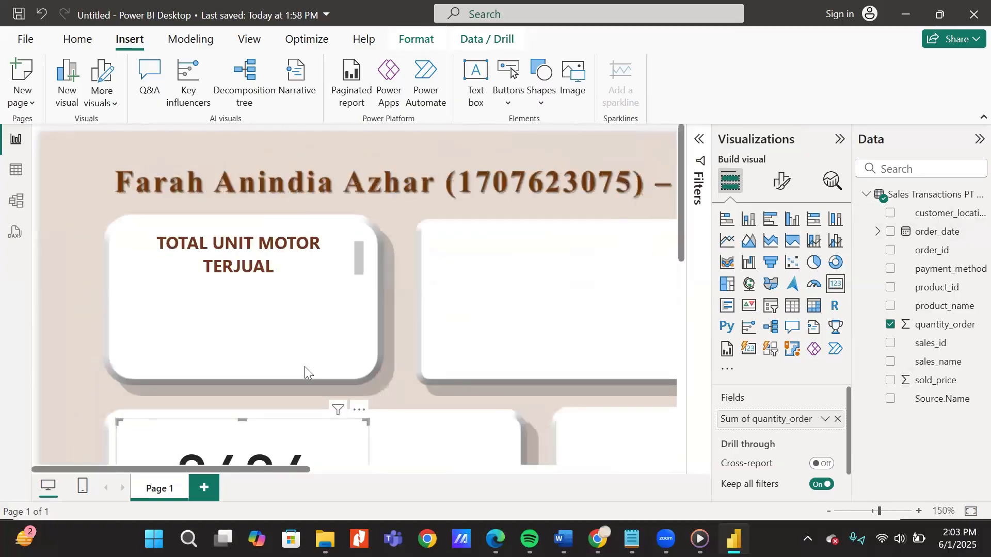
pyautogui.scroll(-8, 304, 366)
pyautogui.click(781, 181)
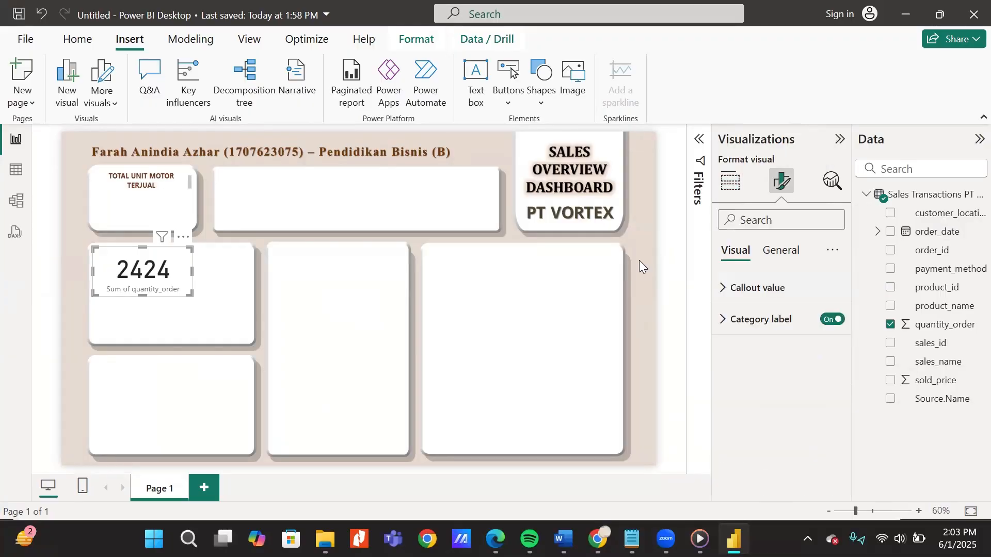
pyautogui.click(832, 322)
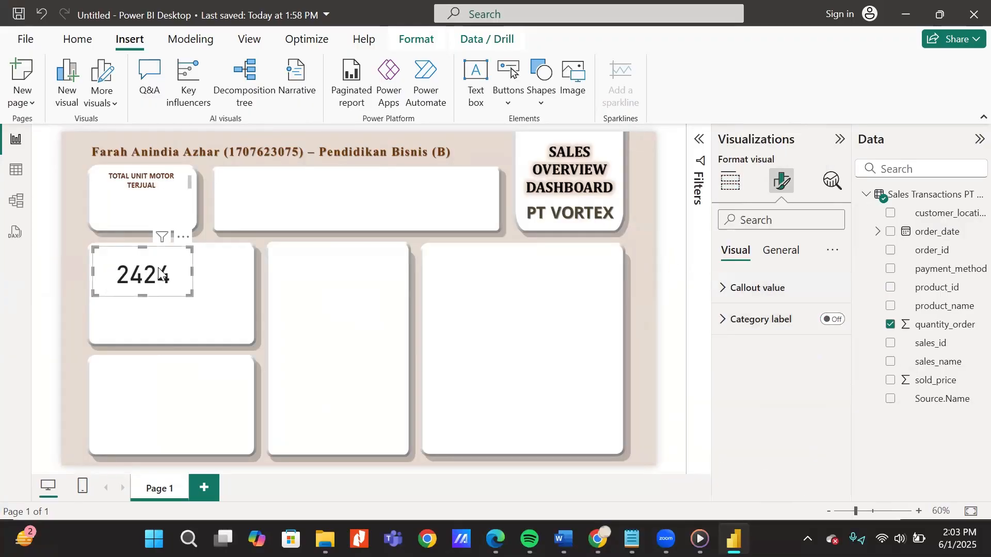
# Shorten the card and place it directly under the "TOTAL UNIT MOTOR TERJUAL" heading in the first panel
pyautogui.moveTo(147, 294); pyautogui.dragTo(148, 285)
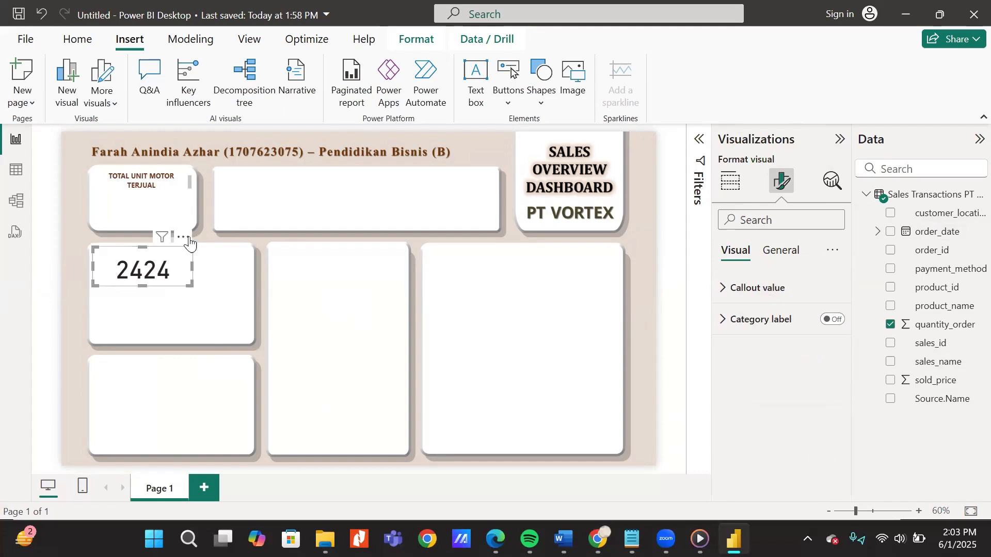
pyautogui.moveTo(188, 241); pyautogui.dragTo(188, 176)
pyautogui.moveTo(228, 251); pyautogui.dragTo(228, 279)
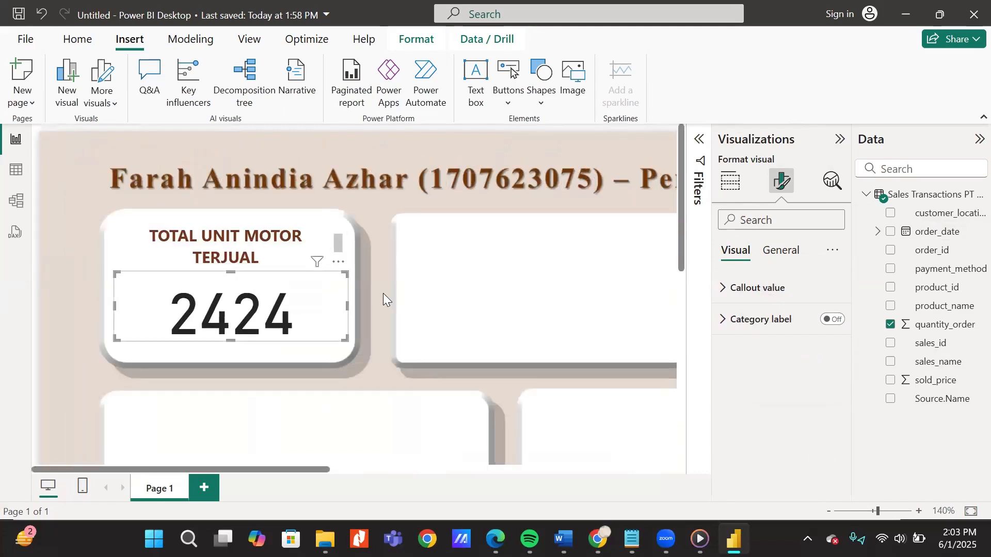
pyautogui.click(468, 314)
# Add the heading "JENIS MOTOR YANG DIBELI" in the panel below the units card, in the first heading's size 11, bold, dark brown, centred style
pyautogui.scroll(-4, 468, 314)
pyautogui.scroll(2, 232, 276)
pyautogui.hscroll(1, 233, 279)
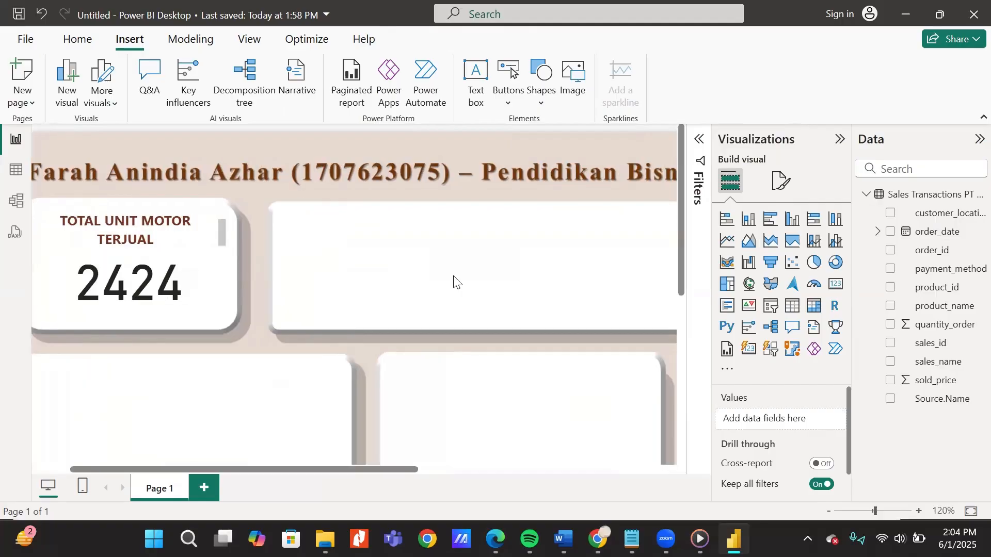
pyautogui.hscroll(-1, 349, 343)
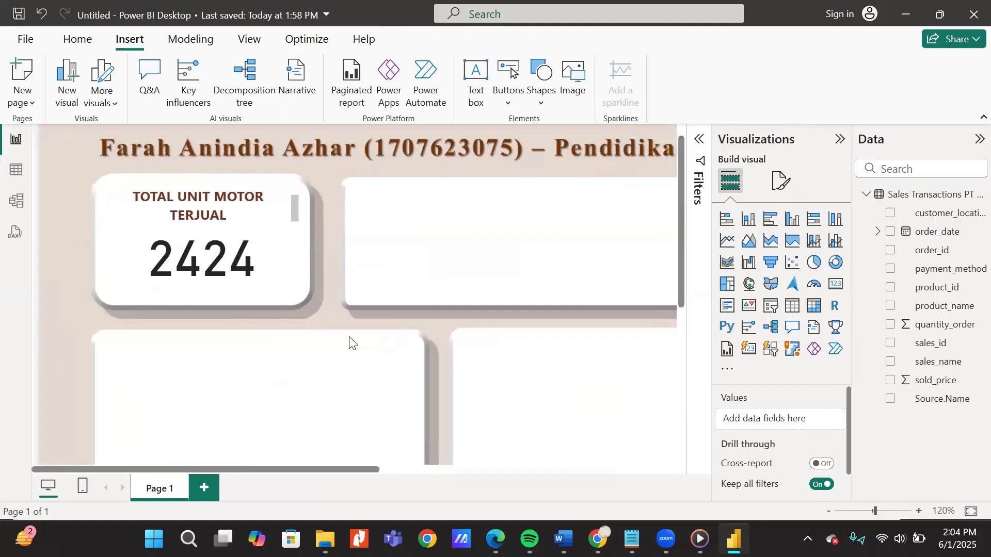
pyautogui.scroll(-1, 349, 342)
pyautogui.scroll(-1, 350, 343)
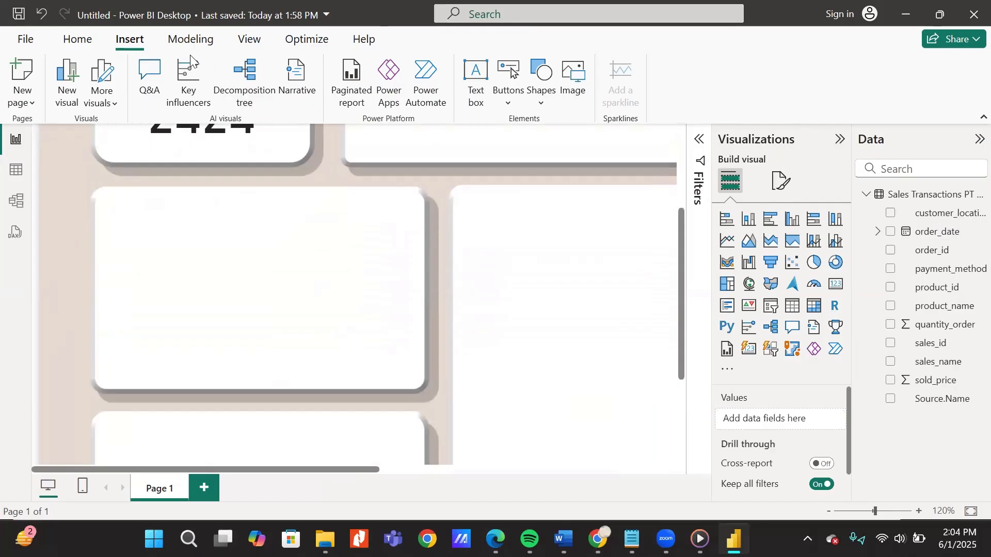
pyautogui.scroll(1, 265, 219)
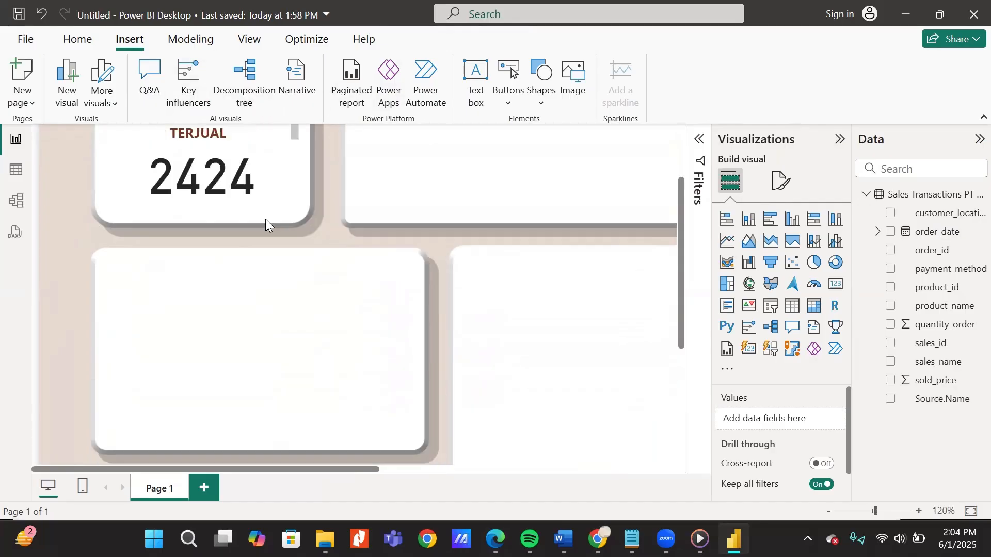
pyautogui.click(200, 142)
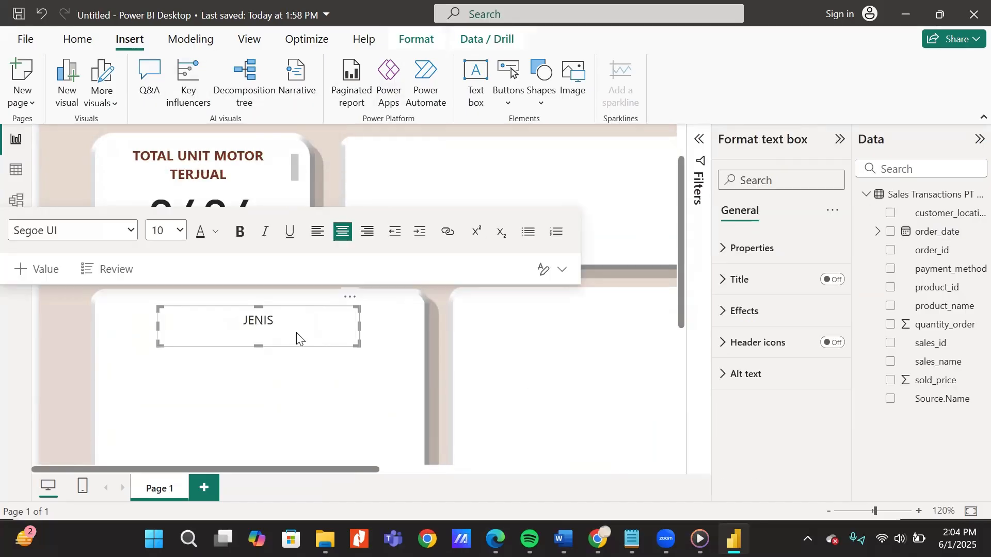
pyautogui.press('BackSpace')
pyautogui.press('BackSpace')
pyautogui.press('BackSpace')
pyautogui.press('BackSpace')
pyautogui.press('BackSpace')
pyautogui.hotkey('ctrl', 'v')
pyautogui.moveTo(285, 336); pyautogui.dragTo(210, 316)
pyautogui.press('BackSpace')
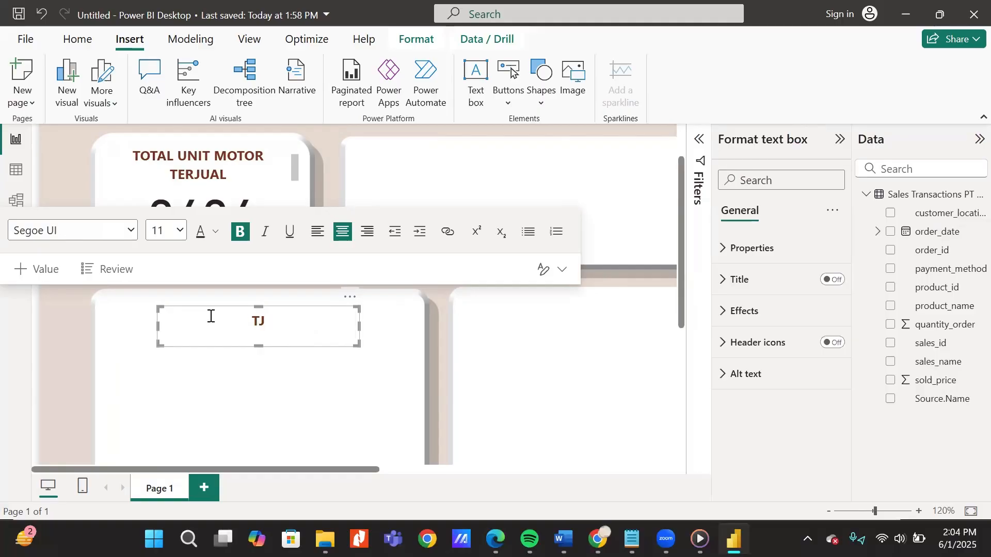
pyautogui.write('JENIS MOTOR YANG DIBELI')
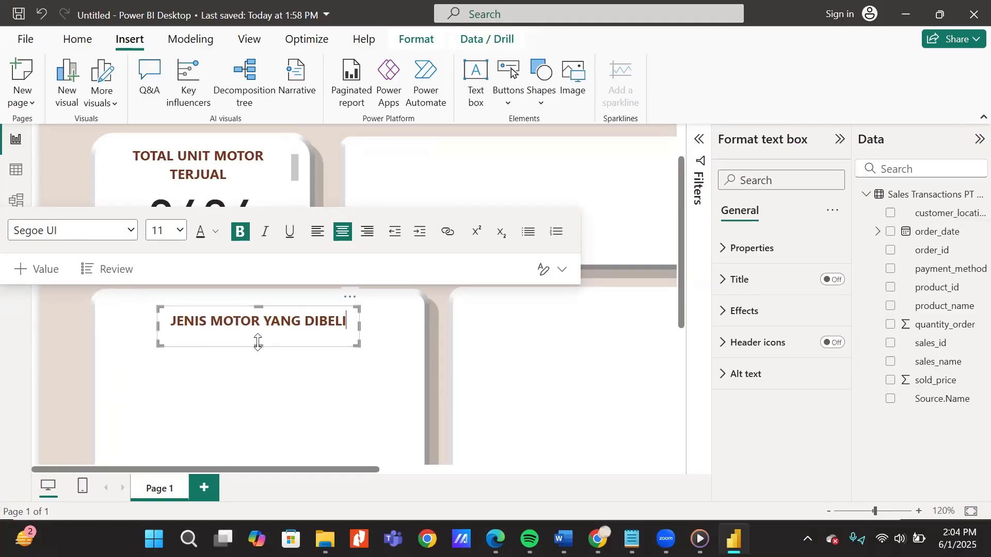
# Shrink the "JENIS MOTOR YANG DIBELI" text box to one line and position it centrally near the panel's upper edge
pyautogui.moveTo(258, 345); pyautogui.dragTo(259, 334)
pyautogui.scroll(1, 387, 371)
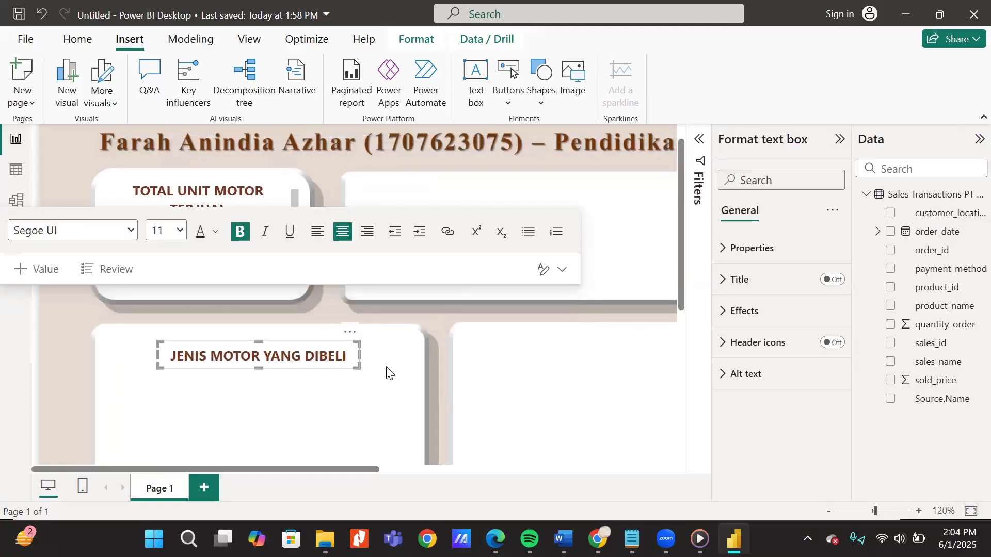
pyautogui.click(387, 372)
pyautogui.click(301, 354)
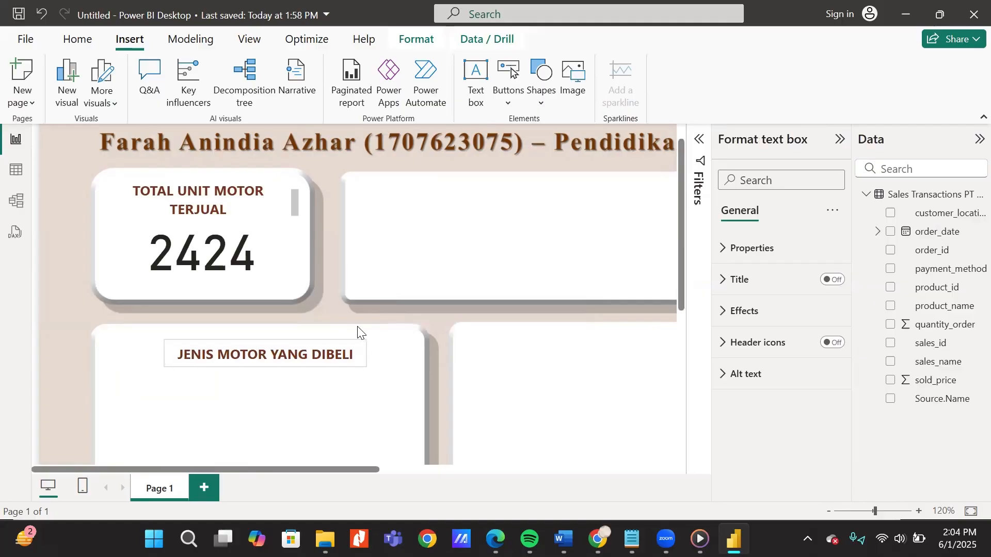
pyautogui.moveTo(353, 325); pyautogui.dragTo(349, 327)
pyautogui.scroll(-1, 373, 383)
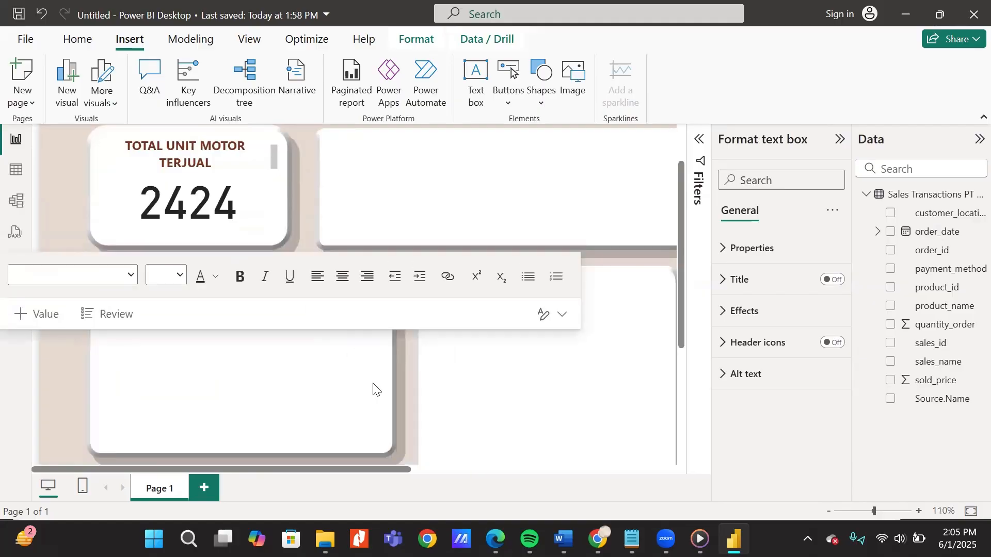
pyautogui.click(422, 382)
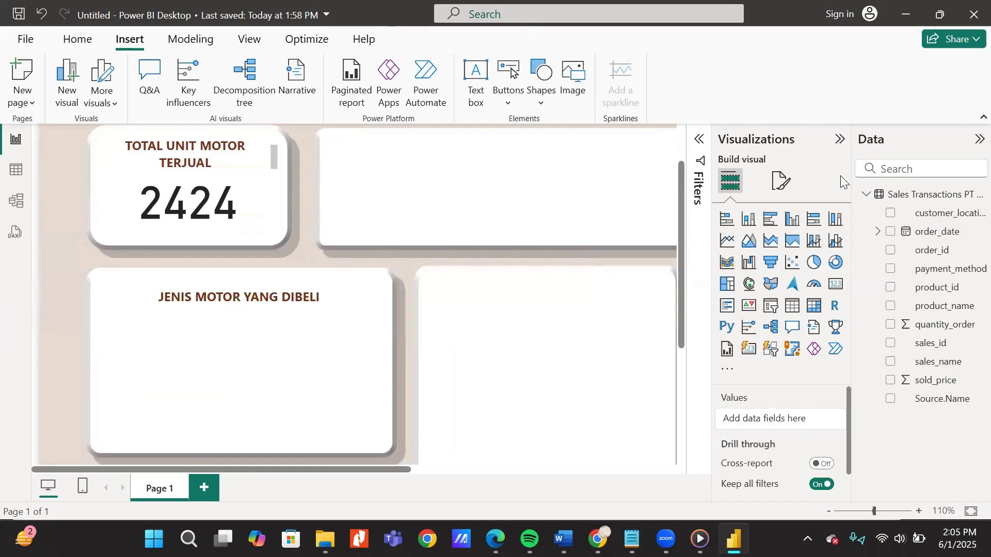
# Add a clustered column chart to the page with product_name on its X-axis
pyautogui.click(791, 222)
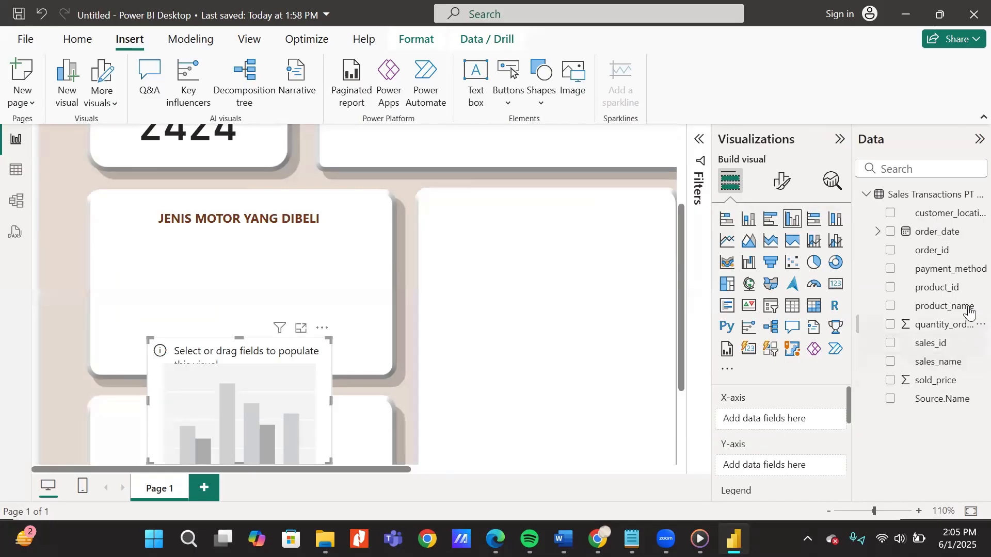
pyautogui.moveTo(952, 308); pyautogui.dragTo(788, 428)
pyautogui.scroll(-1, 768, 441)
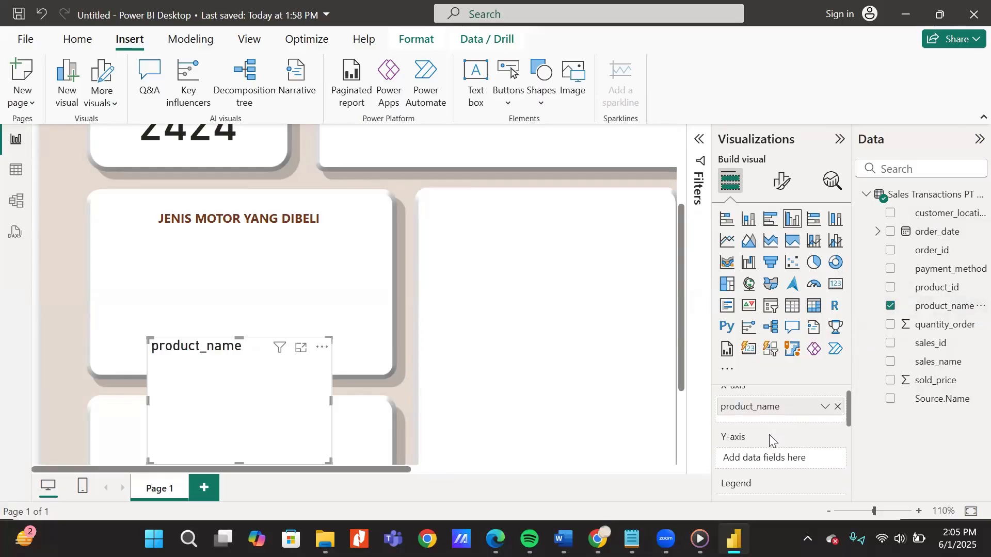
pyautogui.scroll(1, 769, 440)
pyautogui.scroll(-1, 769, 435)
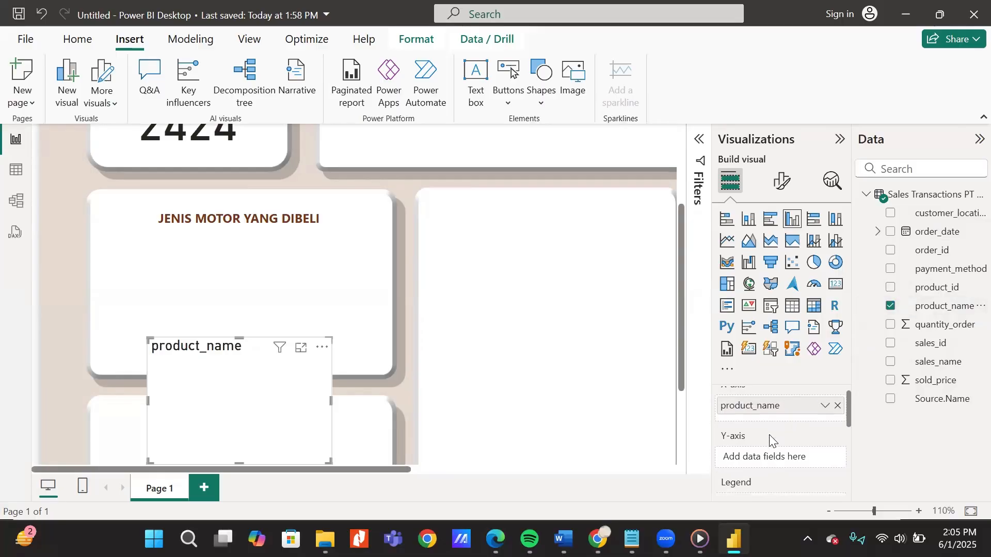
# Put quantity_order on the chart's Y-axis as Sum and move the chart below the "JENIS MOTOR YANG DIBELI" heading
pyautogui.moveTo(940, 323); pyautogui.dragTo(805, 450)
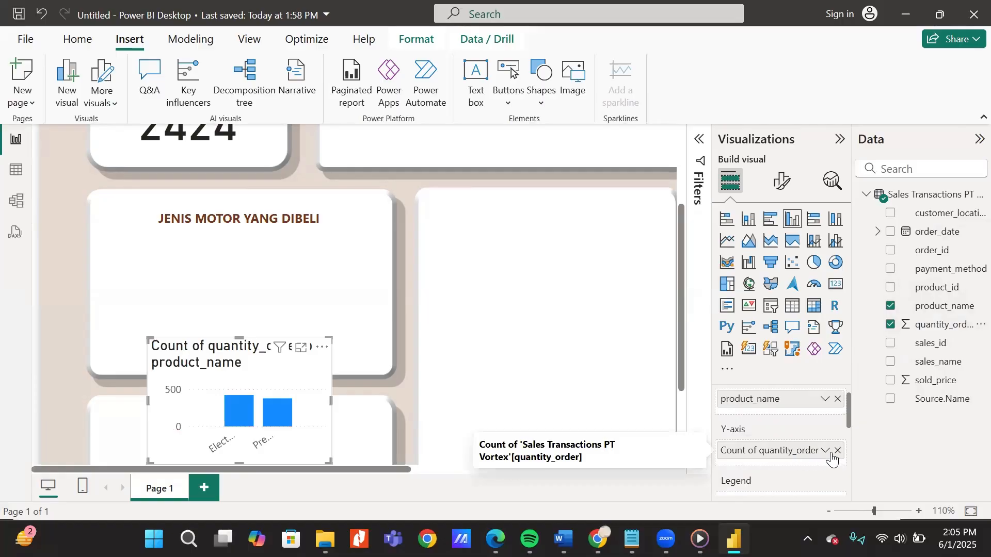
pyautogui.click(824, 451)
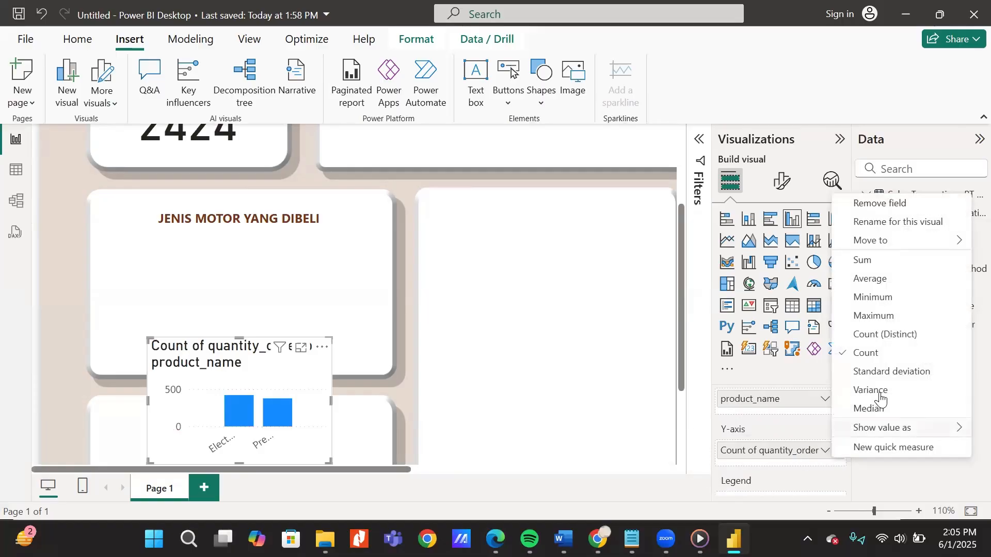
pyautogui.click(872, 261)
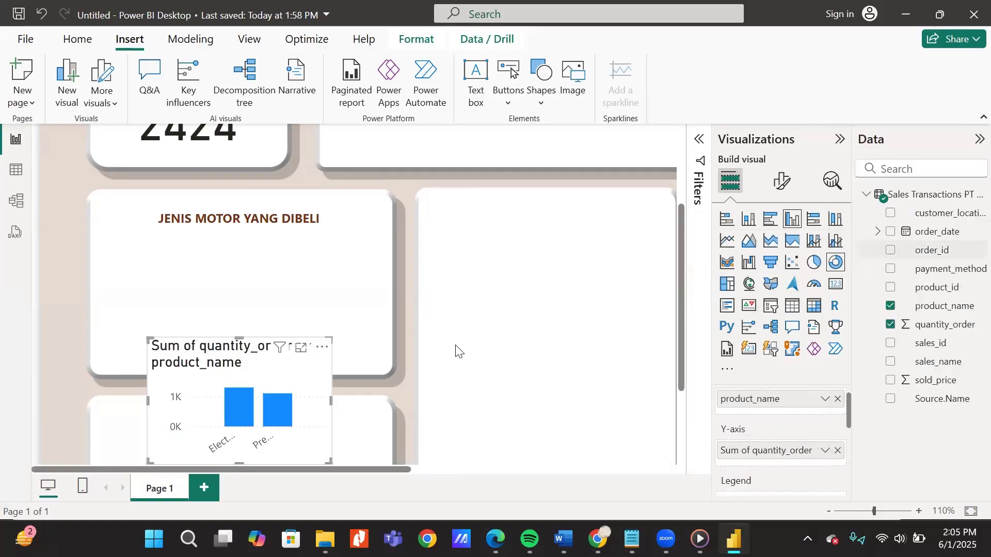
pyautogui.moveTo(270, 403); pyautogui.dragTo(268, 302)
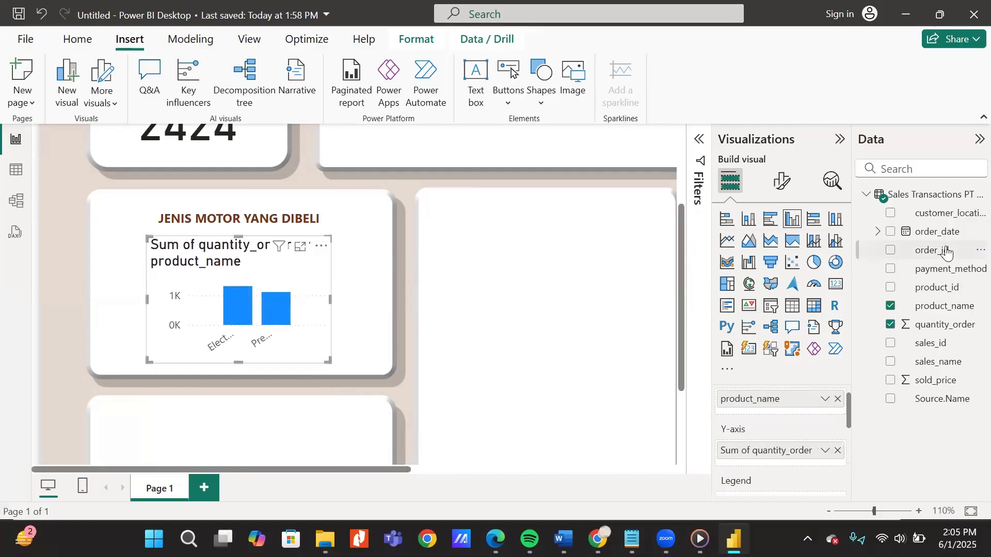
# Set the columns of the "JENIS MOTOR YANG DIBELI" chart to dark brown, the darkest theme shade of orange, for all categories
pyautogui.click(779, 191)
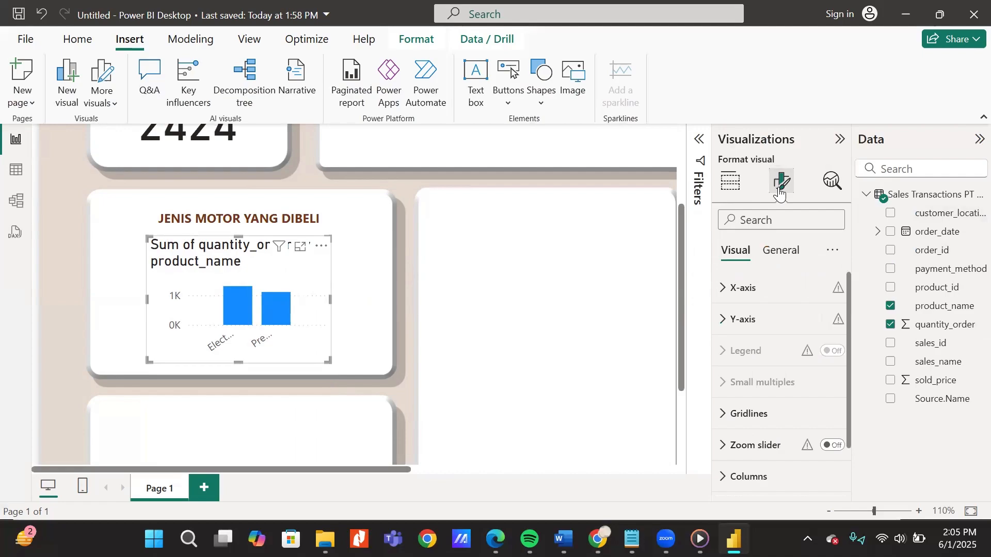
pyautogui.scroll(-1, 789, 420)
pyautogui.click(790, 419)
pyautogui.scroll(-2, 778, 420)
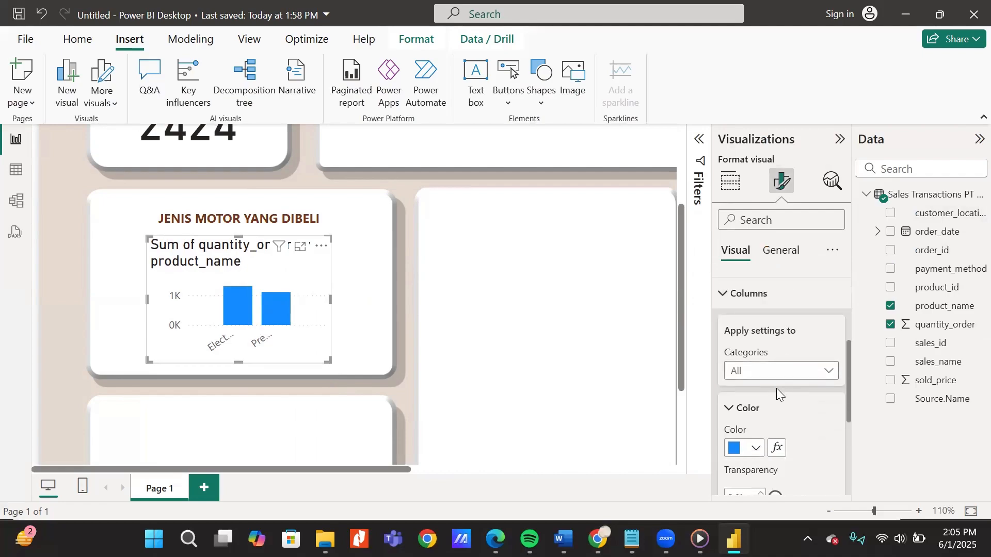
pyautogui.scroll(-1, 778, 392)
pyautogui.click(757, 415)
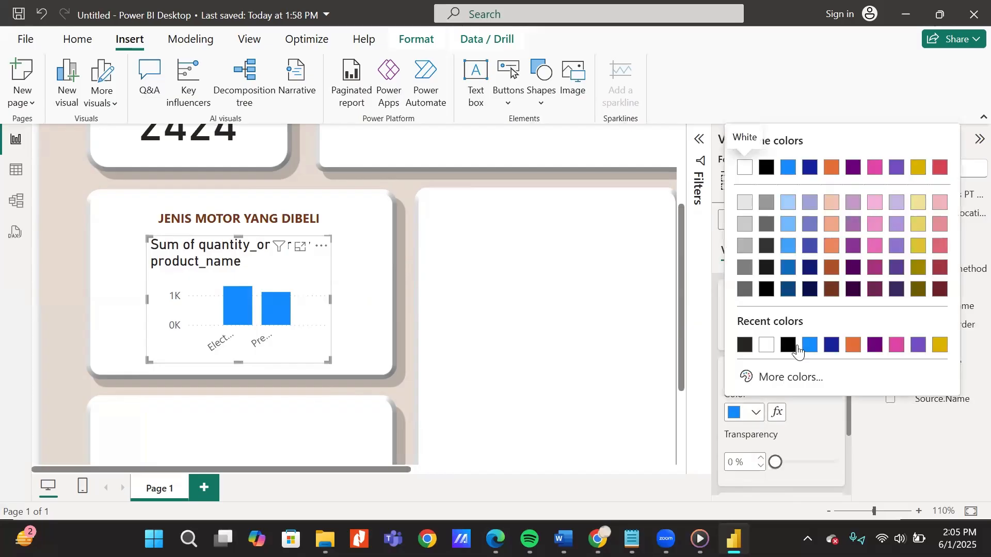
pyautogui.click(832, 290)
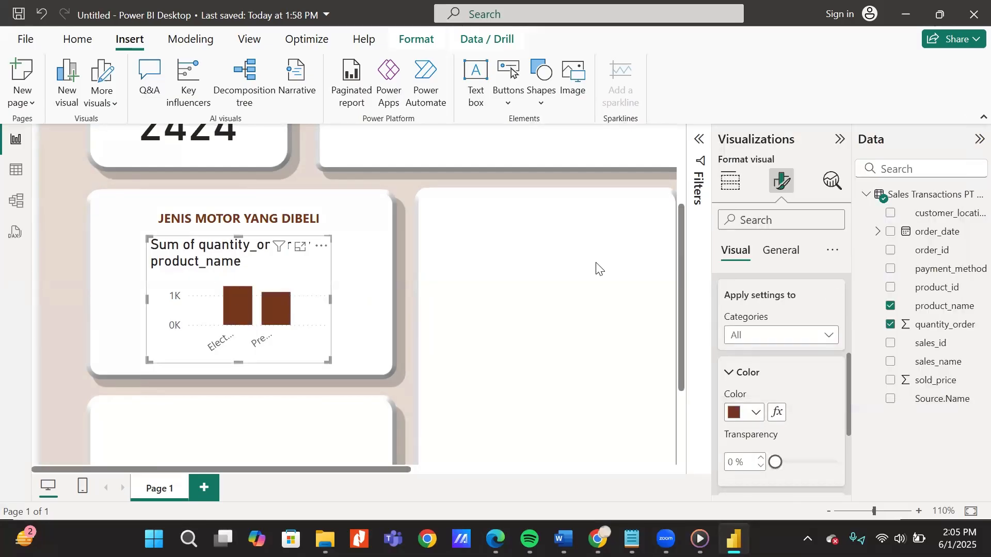
# Turn off the motorcycle type chart's title and enlarge the chart toward the panel's right and lower edges
pyautogui.click(778, 251)
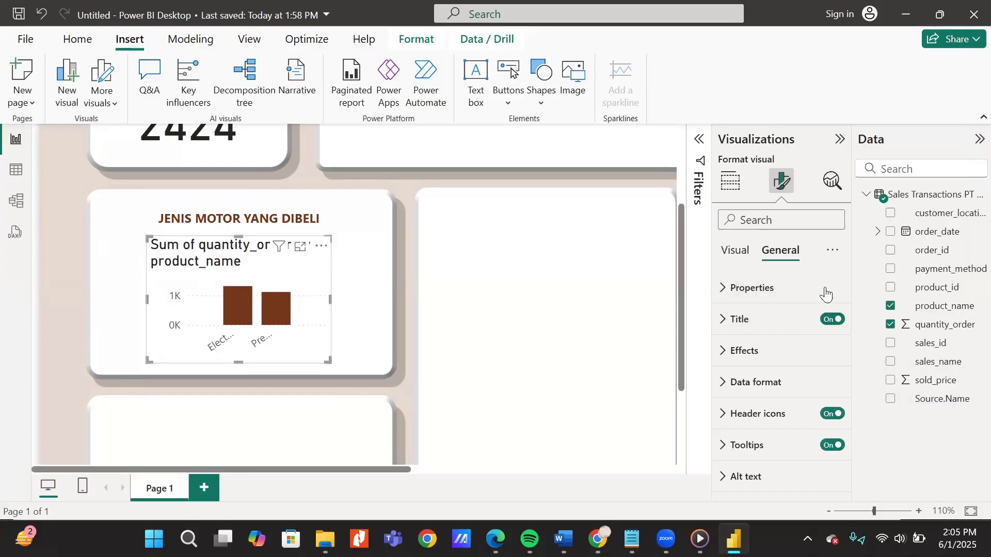
pyautogui.click(833, 320)
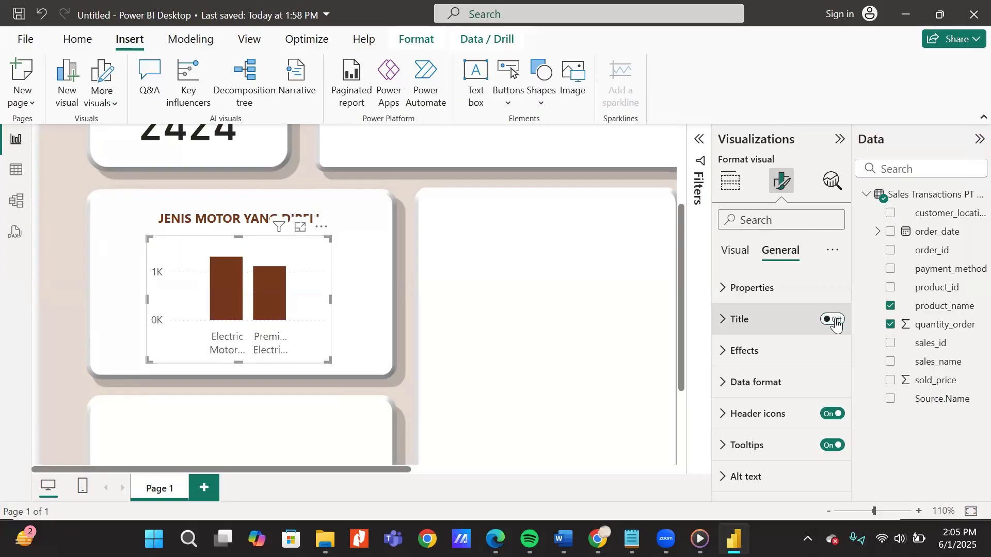
pyautogui.moveTo(330, 300); pyautogui.dragTo(372, 303)
pyautogui.moveTo(259, 363); pyautogui.dragTo(259, 377)
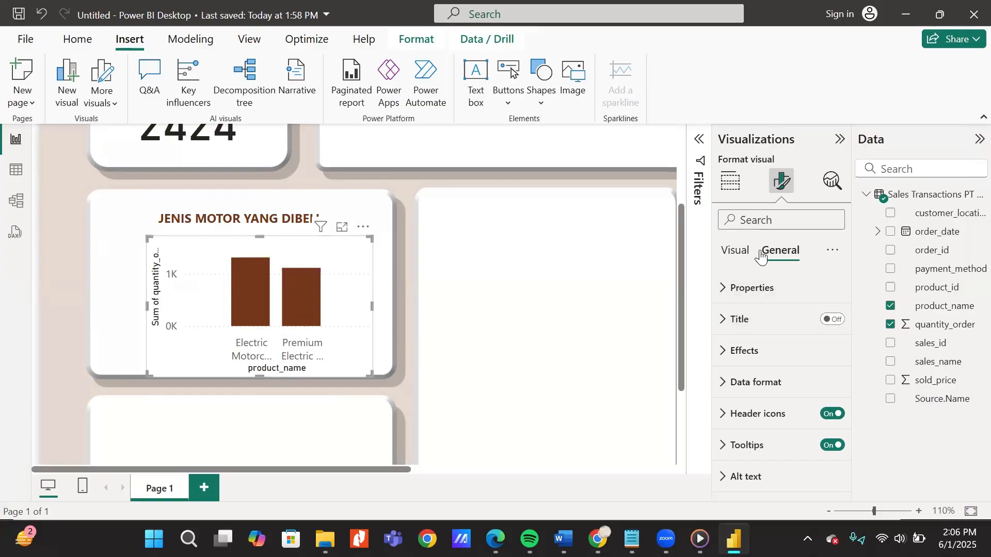
# Turn off the X-axis title of the motorcycle type chart
pyautogui.click(736, 251)
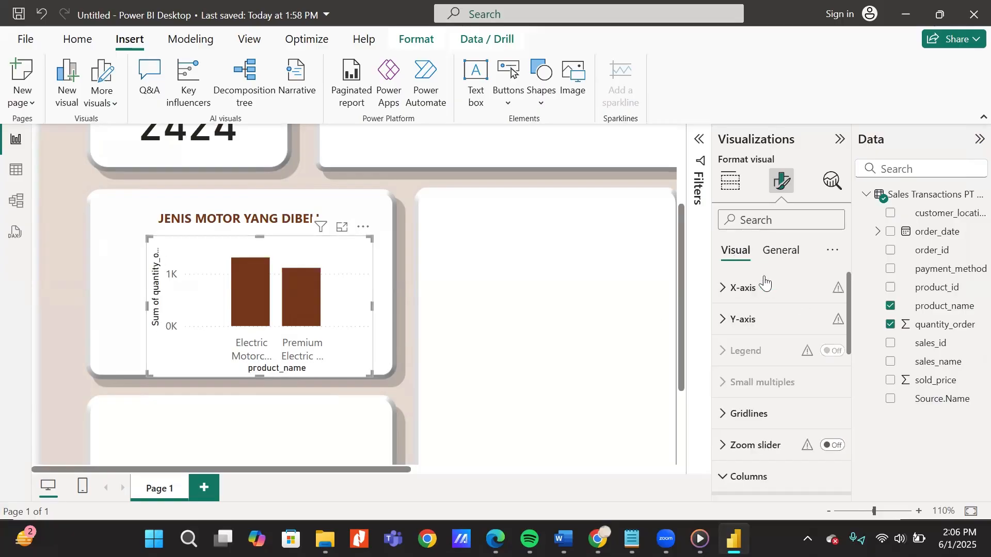
pyautogui.click(722, 288)
pyautogui.scroll(-1, 771, 365)
pyautogui.scroll(-2, 771, 365)
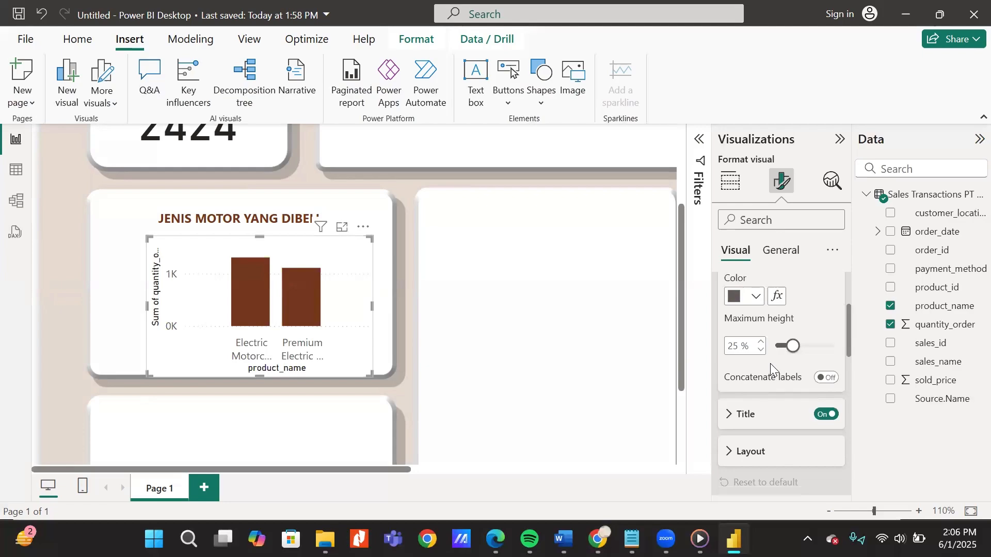
pyautogui.click(826, 415)
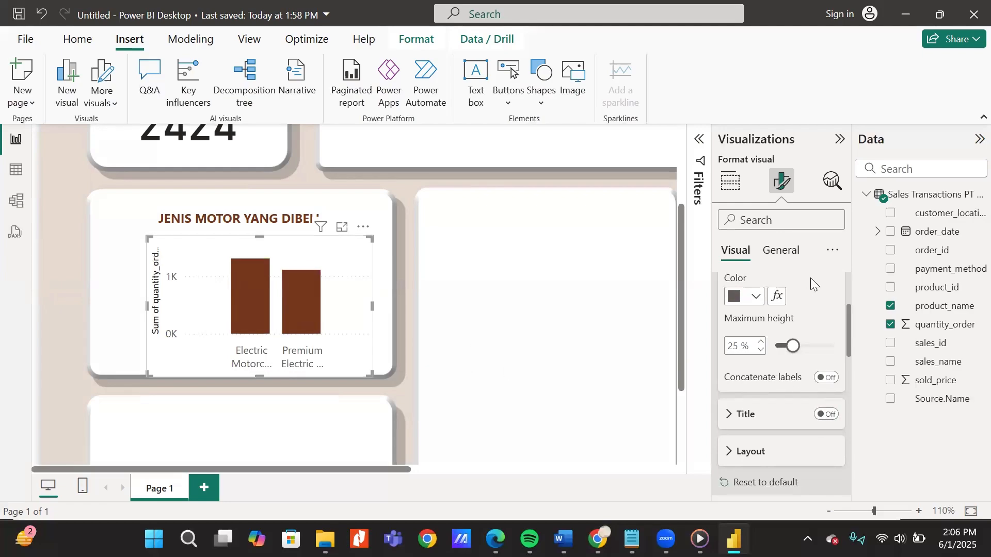
pyautogui.scroll(2, 768, 348)
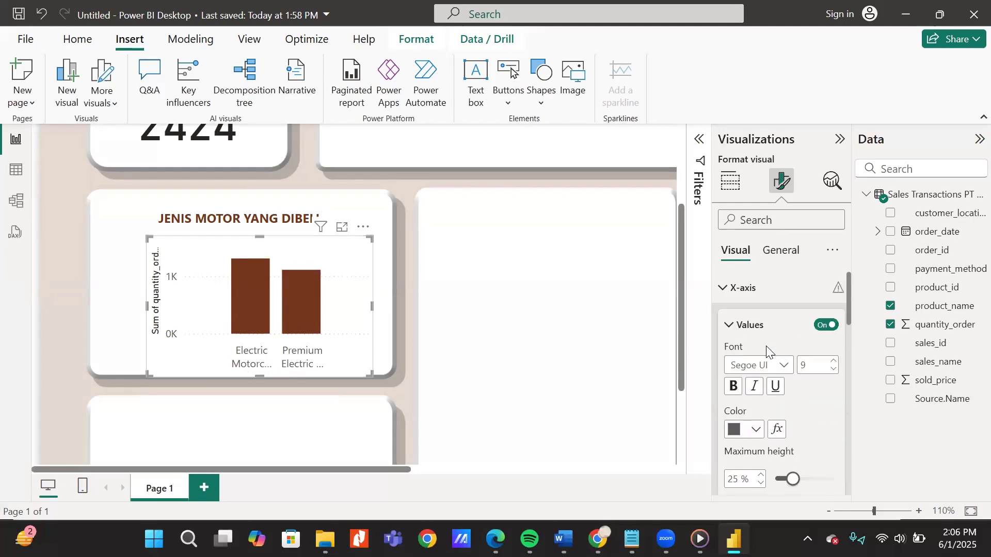
# Turn off the Y-axis title of the motorcycle type chart
pyautogui.click(733, 288)
pyautogui.scroll(-1, 745, 352)
pyautogui.click(745, 295)
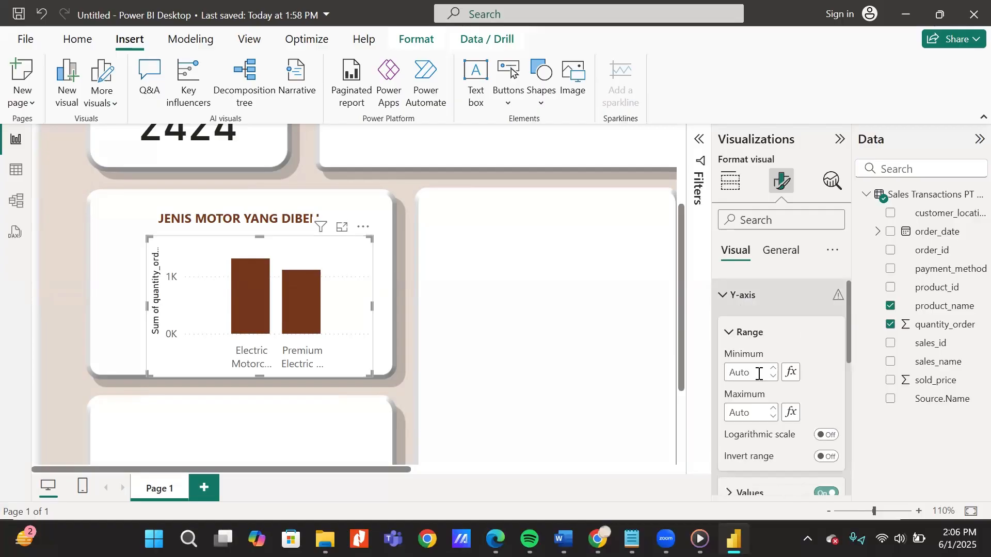
pyautogui.scroll(-3, 756, 382)
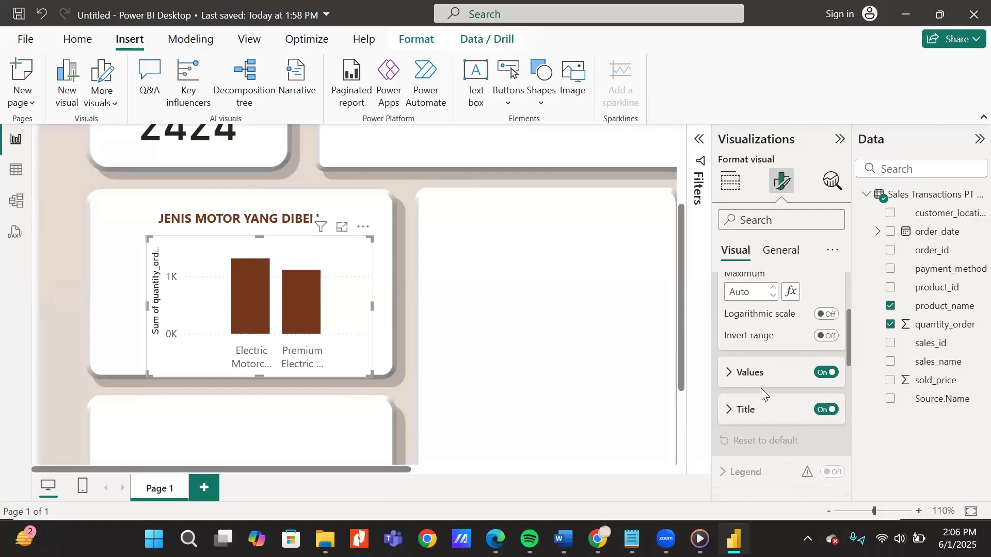
pyautogui.click(826, 410)
# Move the motorcycle type chart slightly left and up so it sits centrally below its heading
pyautogui.click(439, 330)
pyautogui.moveTo(300, 314); pyautogui.dragTo(280, 308)
pyautogui.click(482, 324)
# Turn on data labels for the motorcycle type chart and widen it to the panel's right edge
pyautogui.scroll(-1, 481, 324)
pyautogui.click(285, 292)
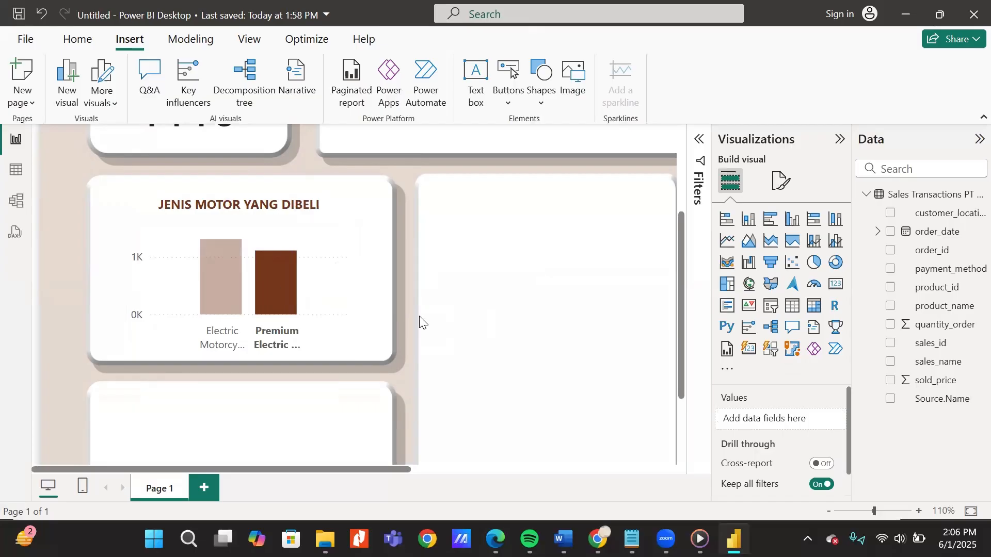
pyautogui.click(329, 282)
pyautogui.scroll(-5, 809, 406)
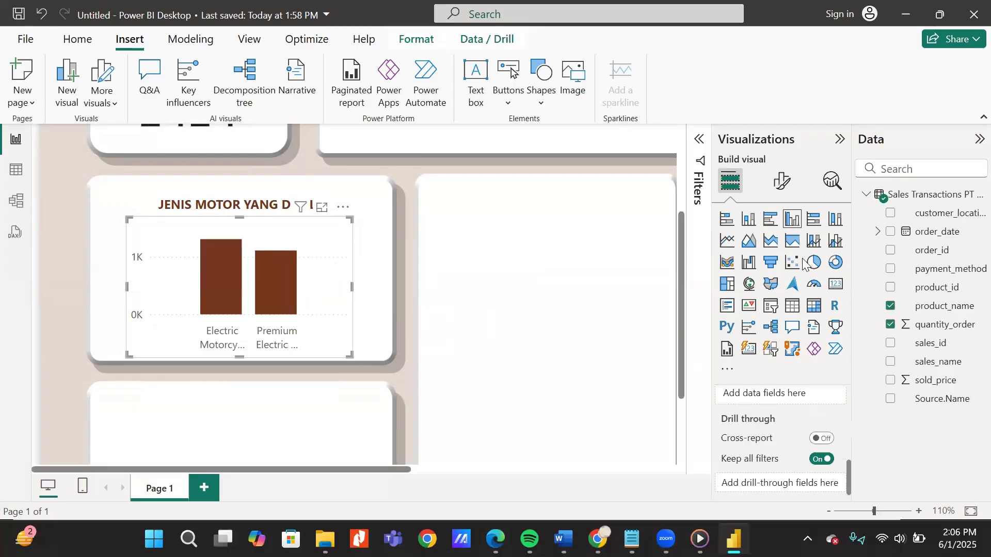
pyautogui.click(781, 181)
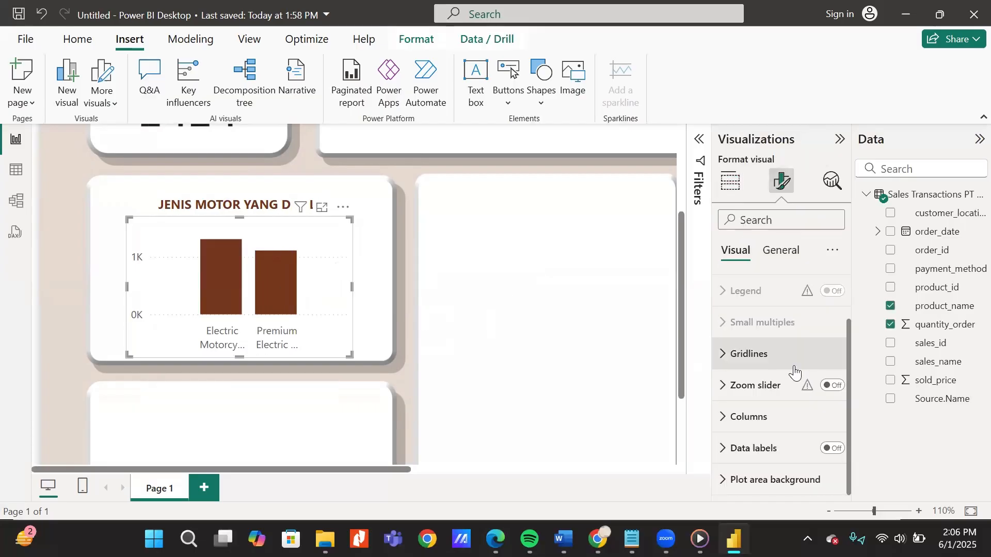
pyautogui.click(833, 453)
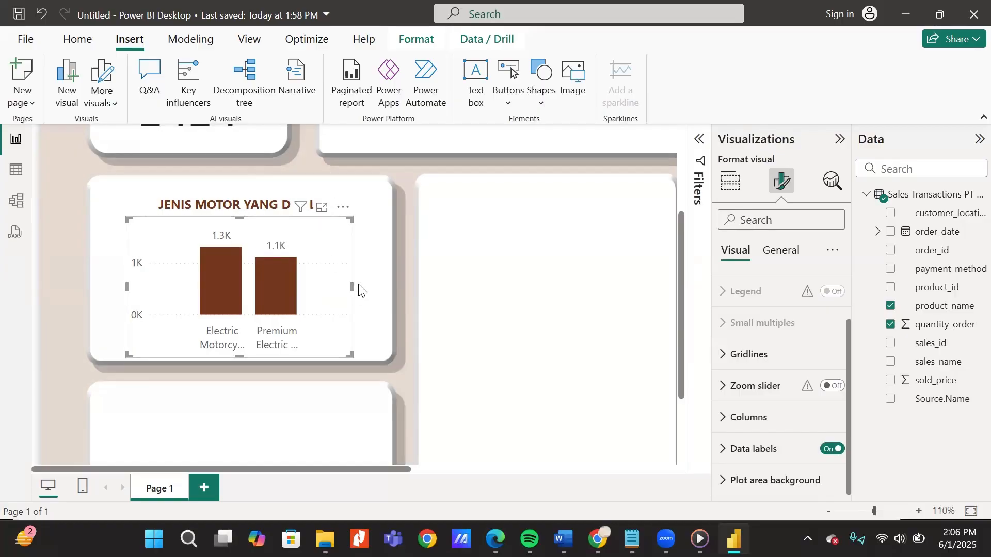
pyautogui.moveTo(353, 286); pyautogui.dragTo(393, 296)
pyautogui.click(521, 336)
# Add an empty clustered column chart and place it in the tall panel right of the motorcycle type chart
pyautogui.scroll(-2, 522, 336)
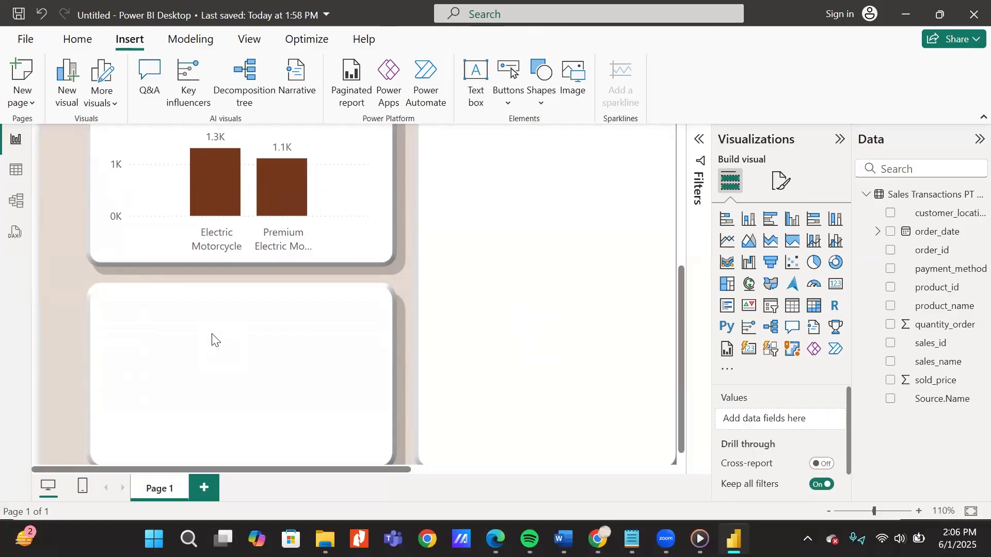
pyautogui.hscroll(5, 422, 364)
pyautogui.scroll(3, 423, 364)
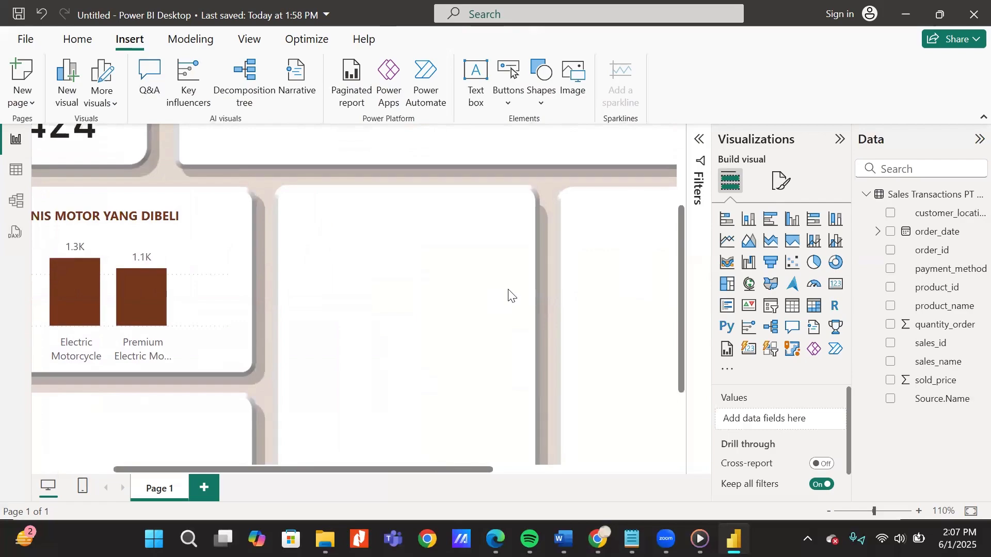
pyautogui.click(794, 220)
pyautogui.moveTo(149, 374); pyautogui.dragTo(473, 258)
# Copy the "JENIS MOTOR YANG DIBELI" heading to the upper part of the tall middle panel and change the copy's text to "ASAL KOTA CUSTOMER"
pyautogui.scroll(2, 473, 258)
pyautogui.hscroll(-1, 231, 227)
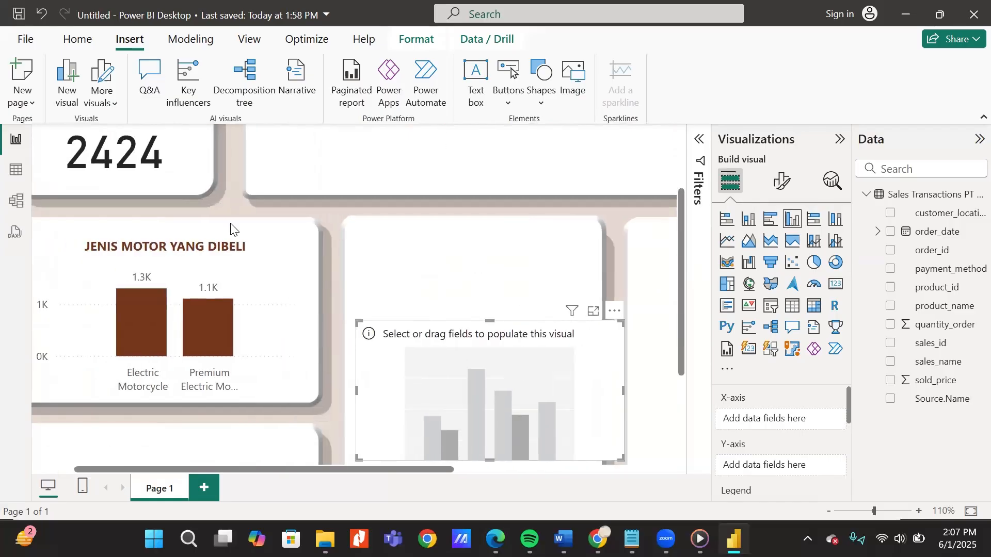
pyautogui.click(257, 238)
pyautogui.click(250, 223)
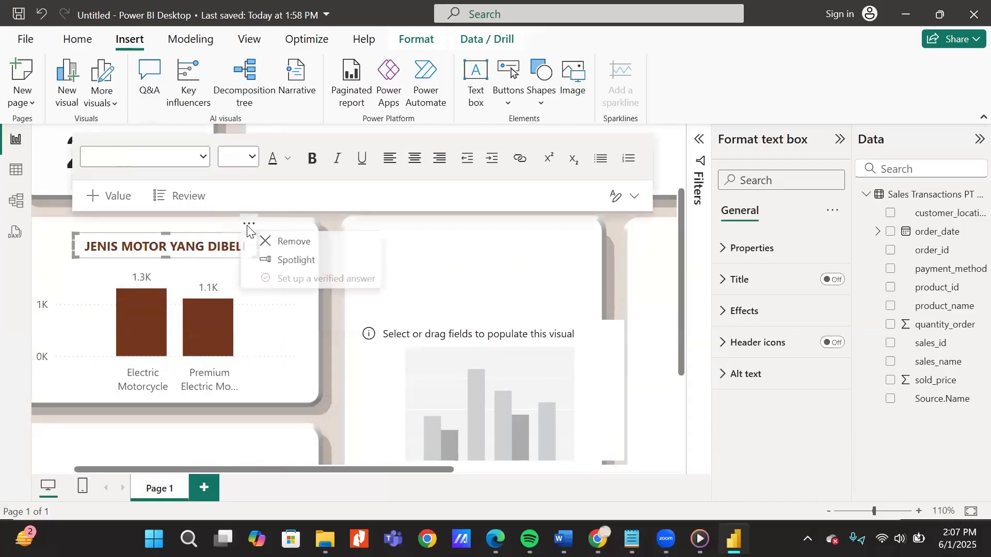
pyautogui.click(299, 330)
pyautogui.click(221, 244)
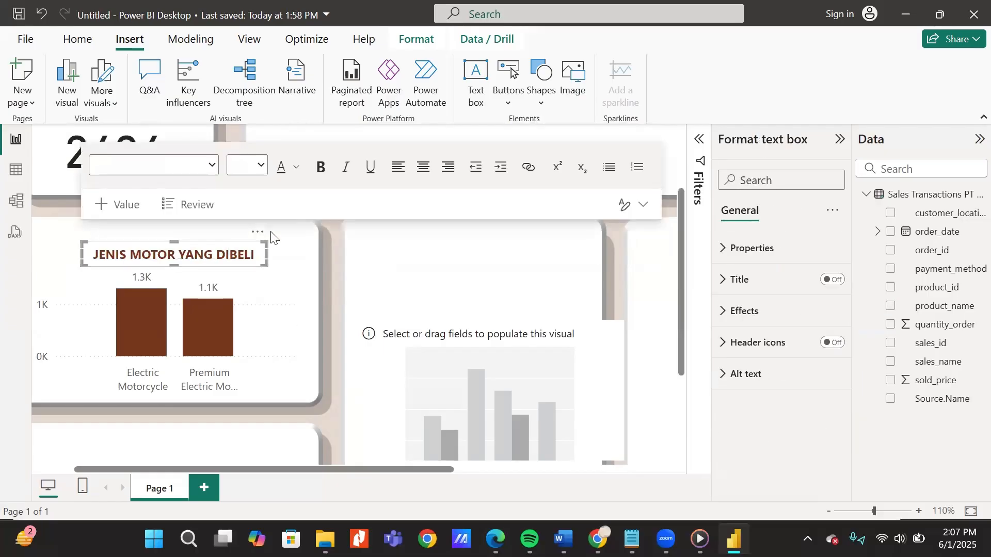
pyautogui.moveTo(258, 231); pyautogui.dragTo(559, 227)
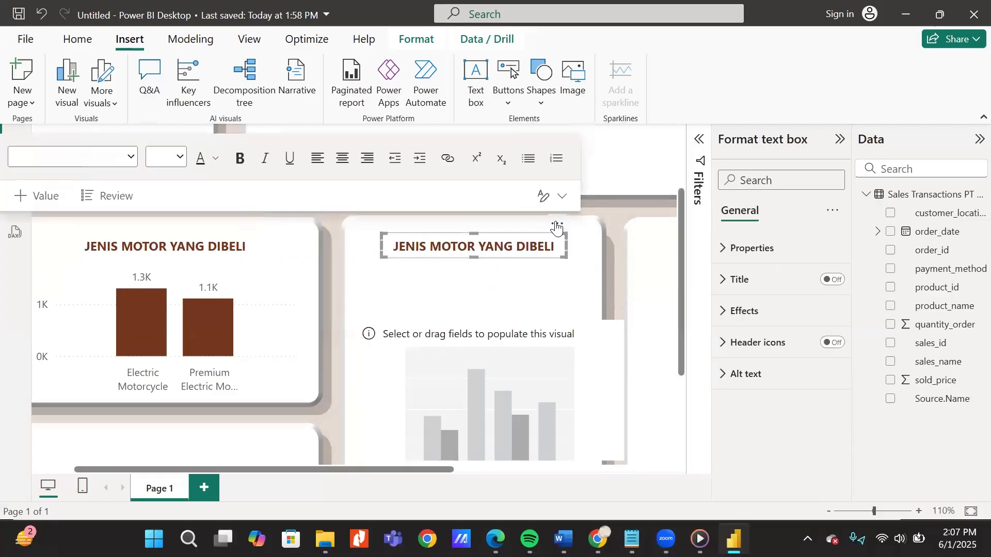
pyautogui.tripleClick(475, 247)
pyautogui.write('ASAL KOTA CUSTOMER')
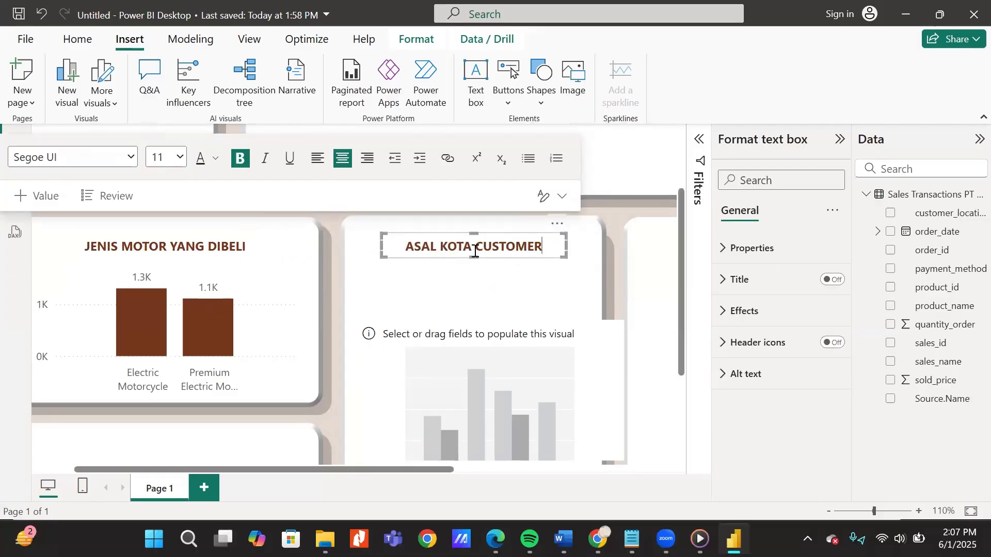
pyautogui.click(480, 251)
# Move the empty chart up below the "ASAL KOTA CUSTOMER" heading and put customer_location on its Y-axis as Count
pyautogui.scroll(-3, 517, 369)
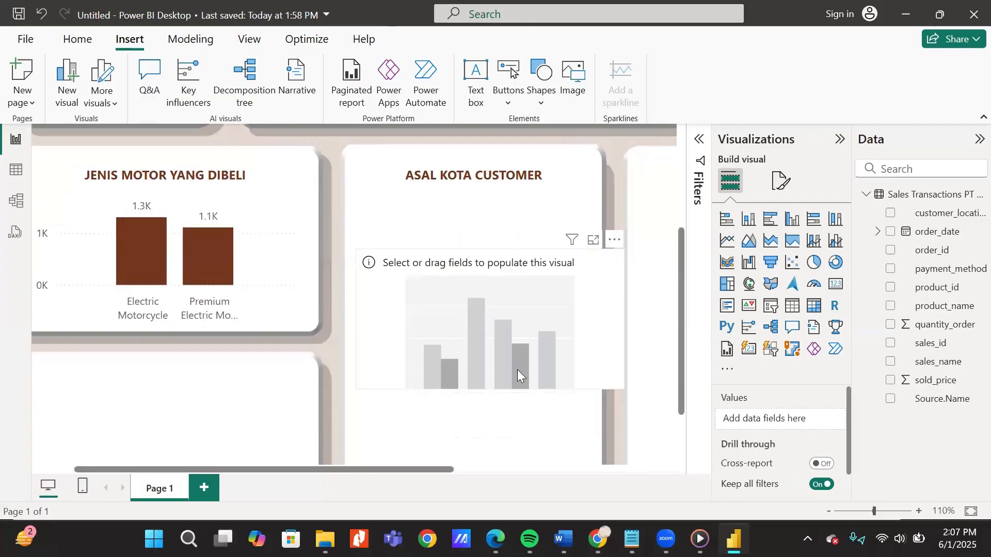
pyautogui.click(517, 369)
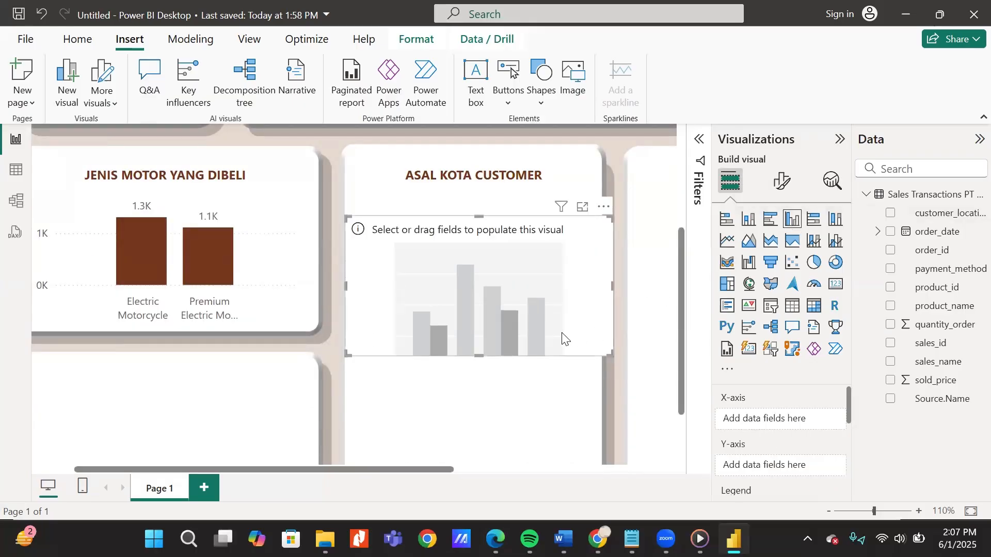
pyautogui.scroll(-1, 812, 418)
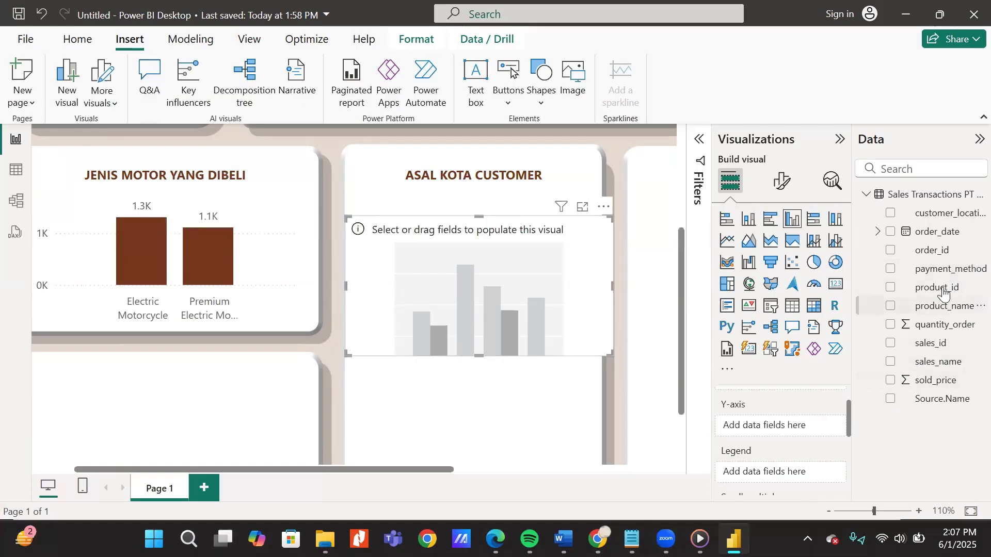
pyautogui.moveTo(944, 214); pyautogui.dragTo(787, 419)
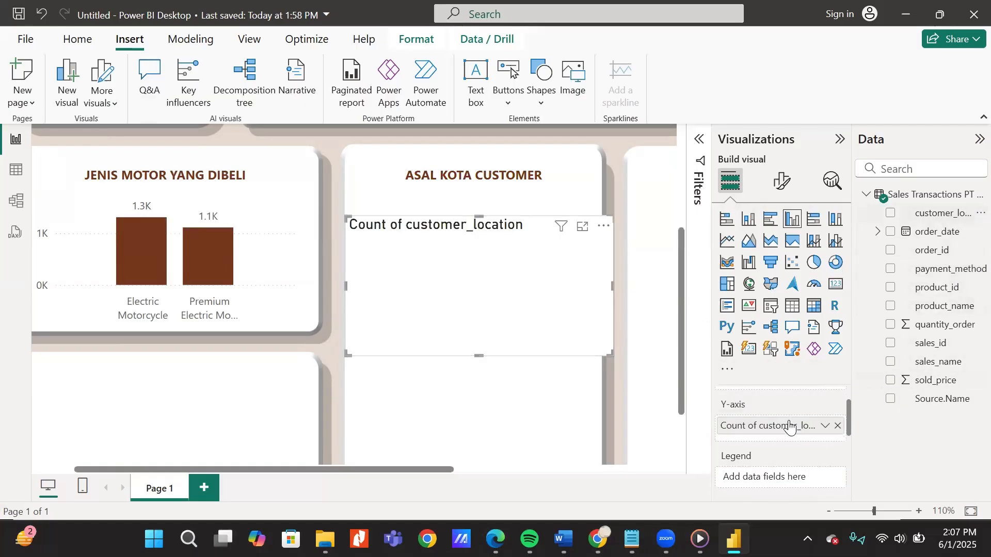
# Put customer_location on the X-axis of the "ASAL KOTA CUSTOMER" chart as well
pyautogui.scroll(1, 788, 420)
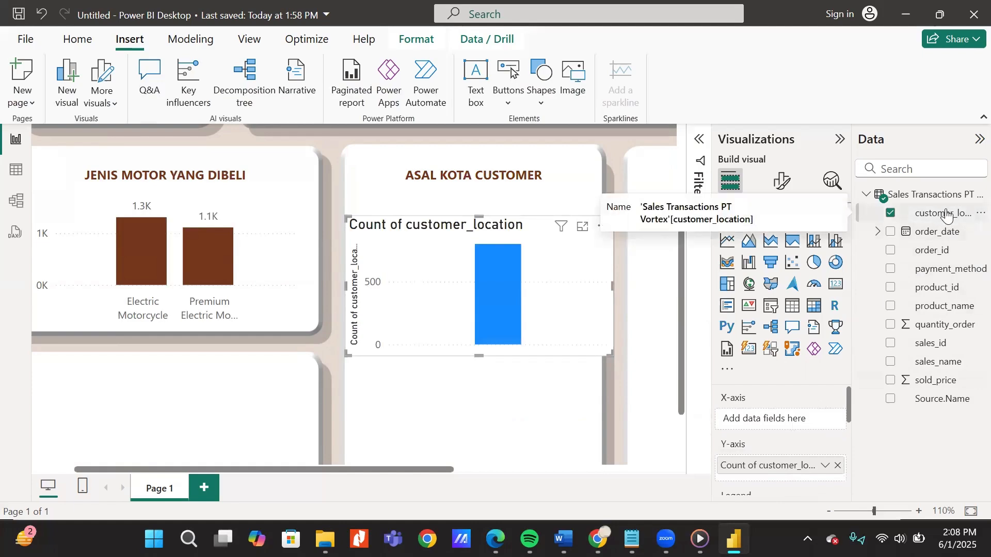
pyautogui.moveTo(943, 213); pyautogui.dragTo(793, 428)
pyautogui.scroll(-3, 793, 427)
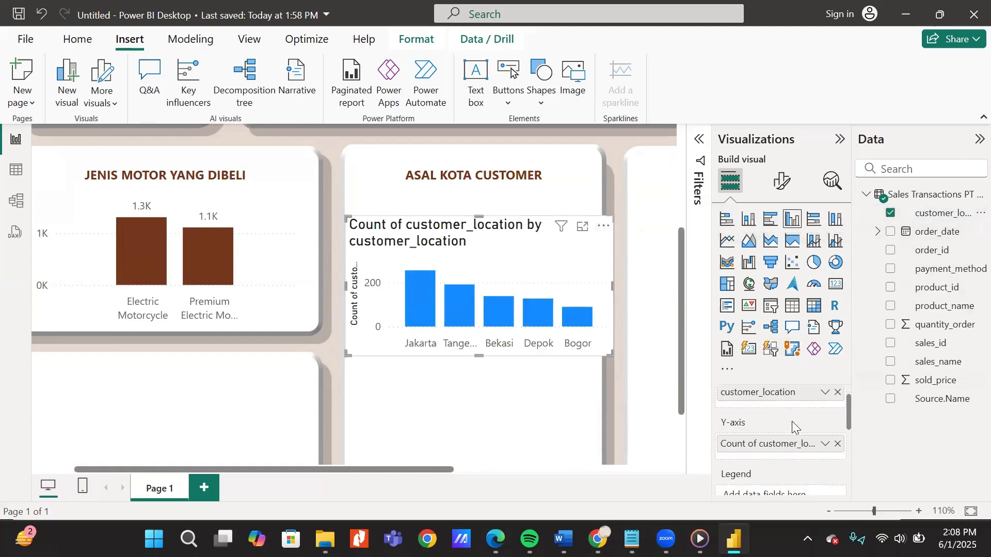
pyautogui.scroll(-2, 791, 421)
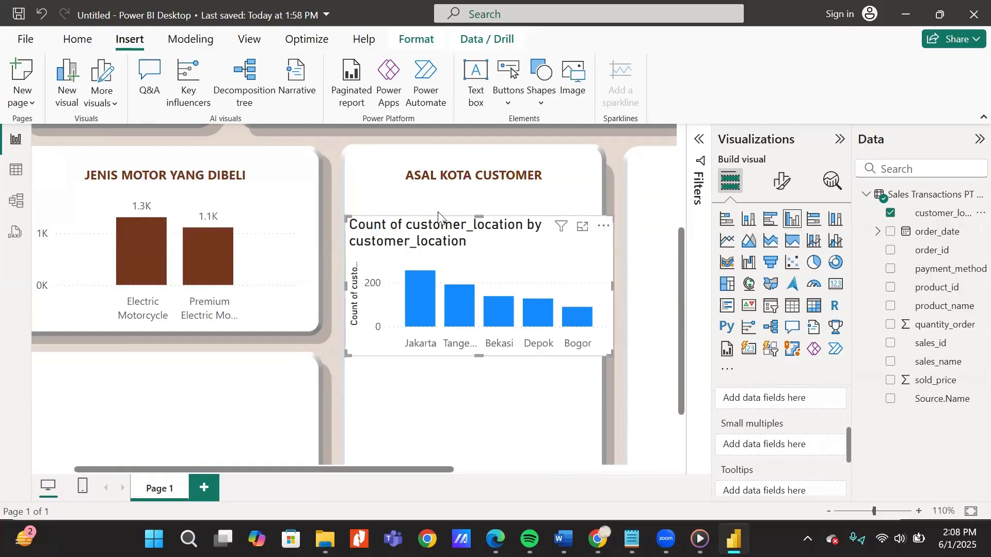
# Turn off the title of the "ASAL KOTA CUSTOMER" chart
pyautogui.click(781, 181)
pyautogui.click(780, 250)
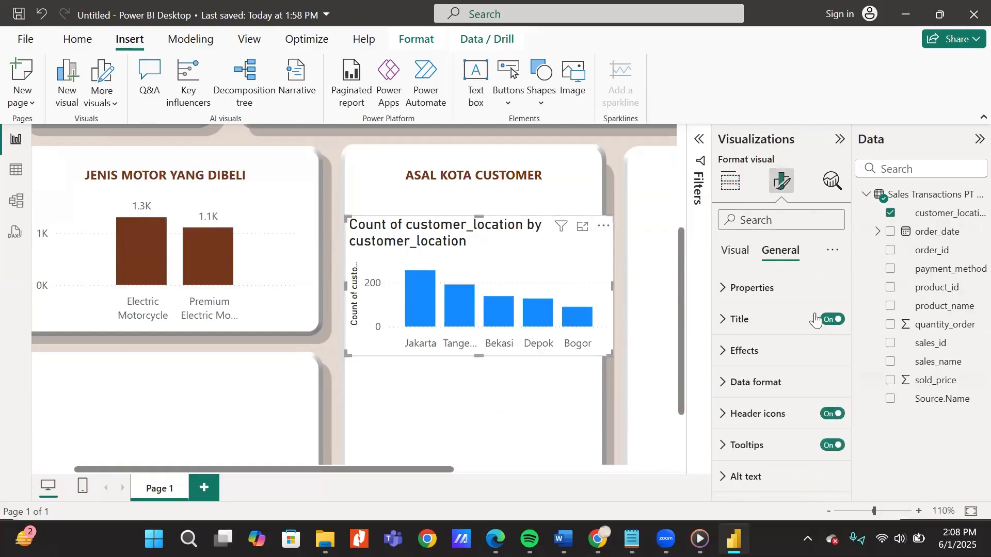
pyautogui.click(832, 319)
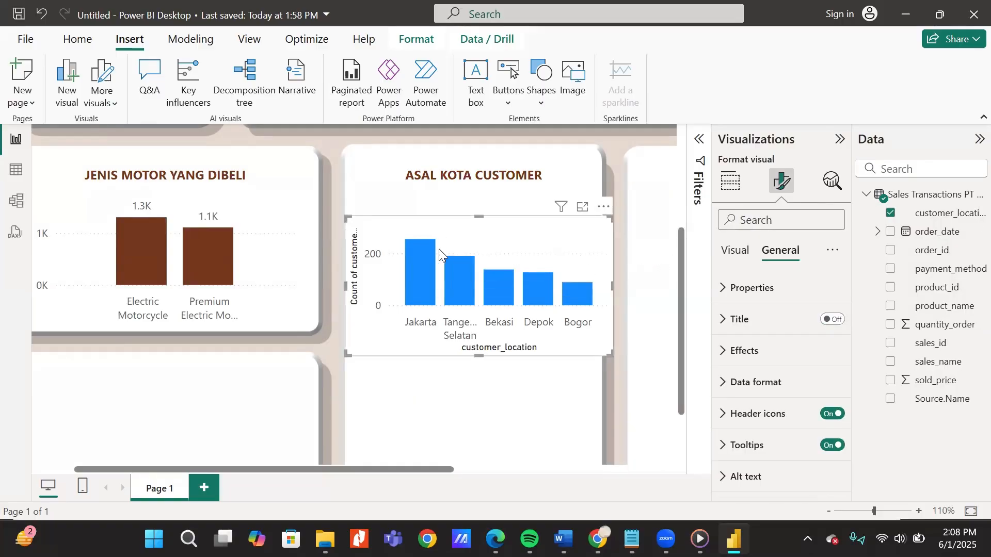
# Recolor all columns of the "ASAL KOTA CUSTOMER" chart with the darker orange-brown shade from the theme colors
pyautogui.click(735, 250)
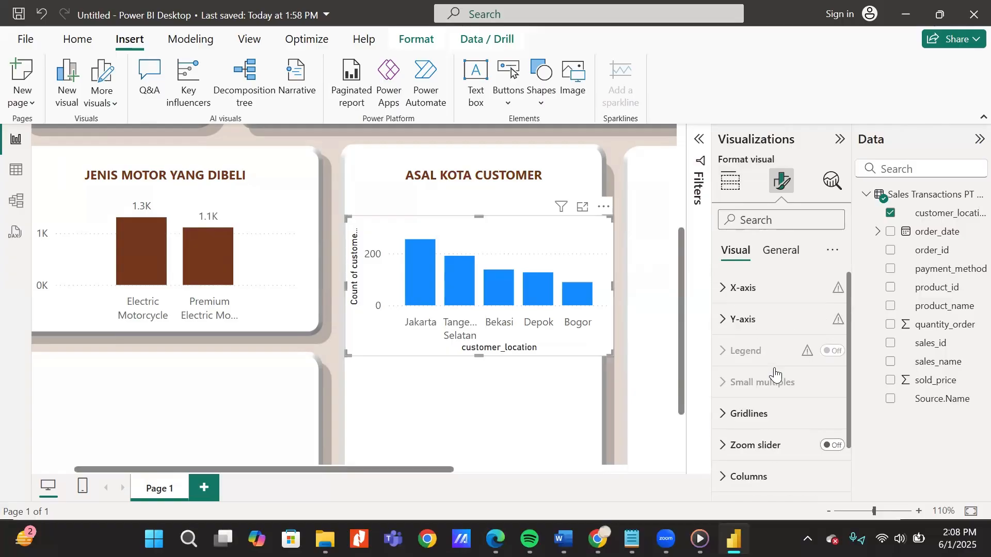
pyautogui.scroll(-2, 774, 374)
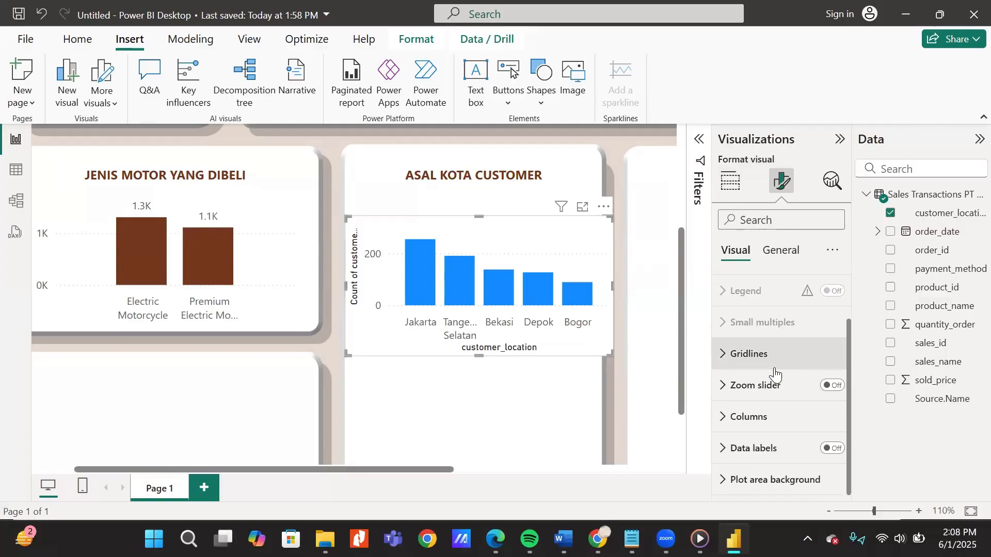
pyautogui.click(768, 421)
pyautogui.scroll(-3, 768, 422)
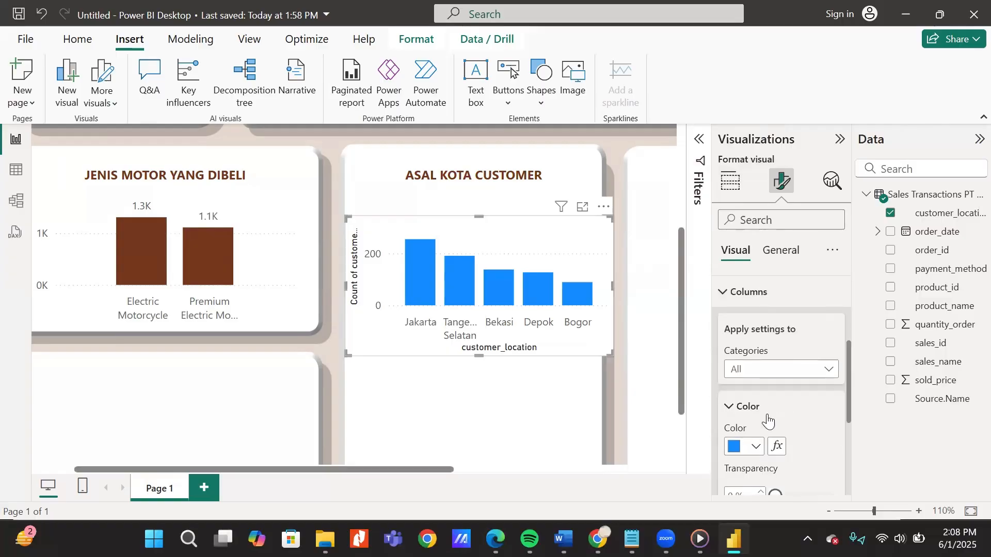
pyautogui.click(756, 448)
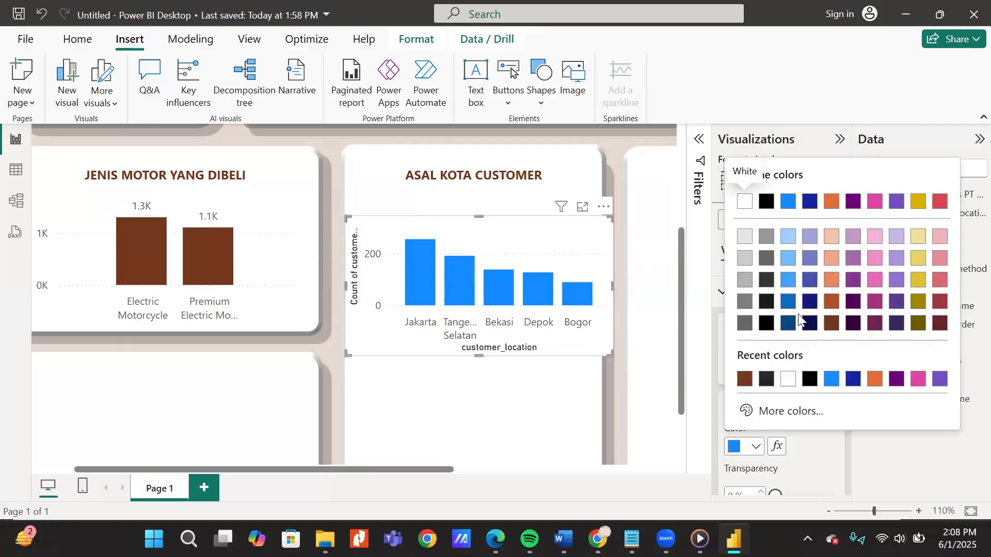
pyautogui.click(831, 302)
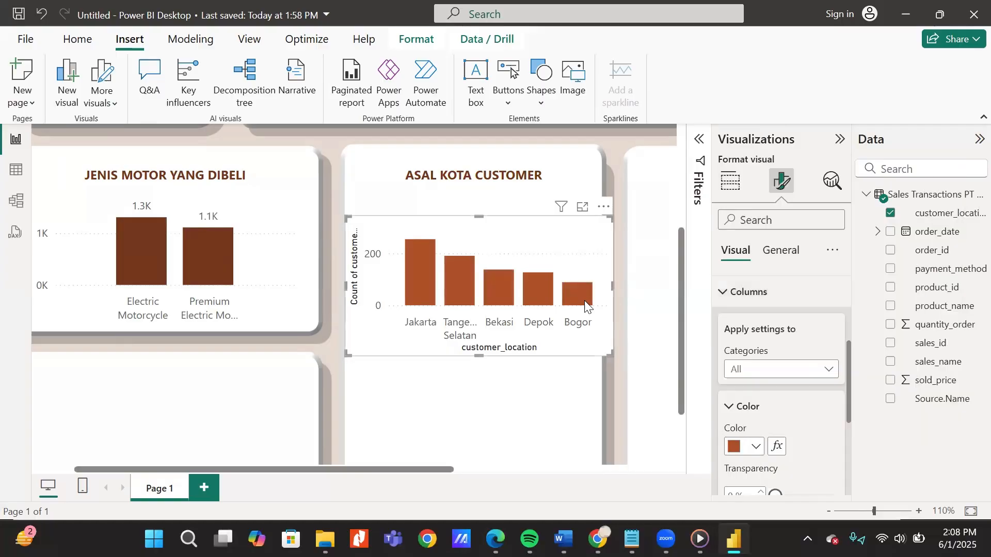
pyautogui.click(755, 293)
# Turn off the X-axis title and the Y-axis title of the "ASAL KOTA CUSTOMER" chart
pyautogui.scroll(2, 756, 341)
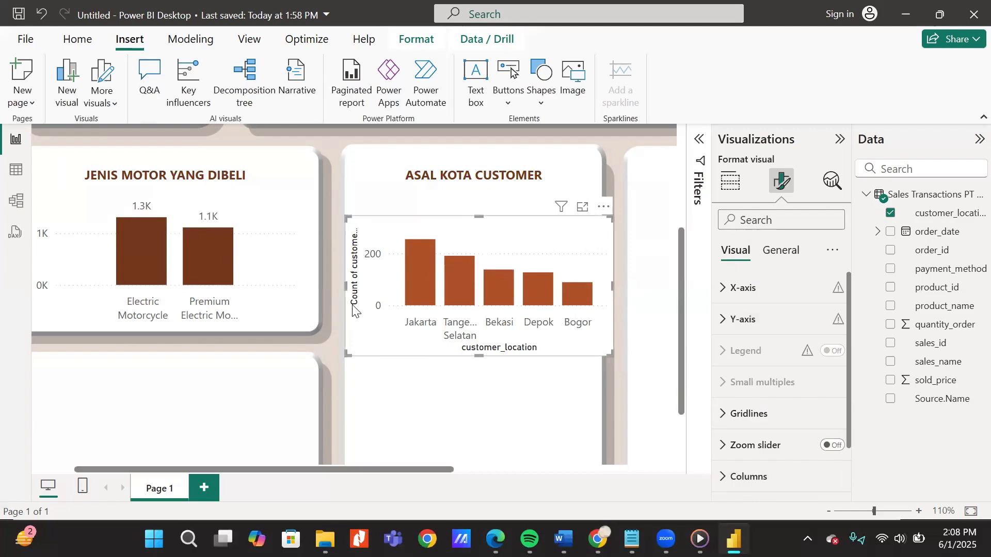
pyautogui.click(743, 288)
pyautogui.scroll(-3, 787, 355)
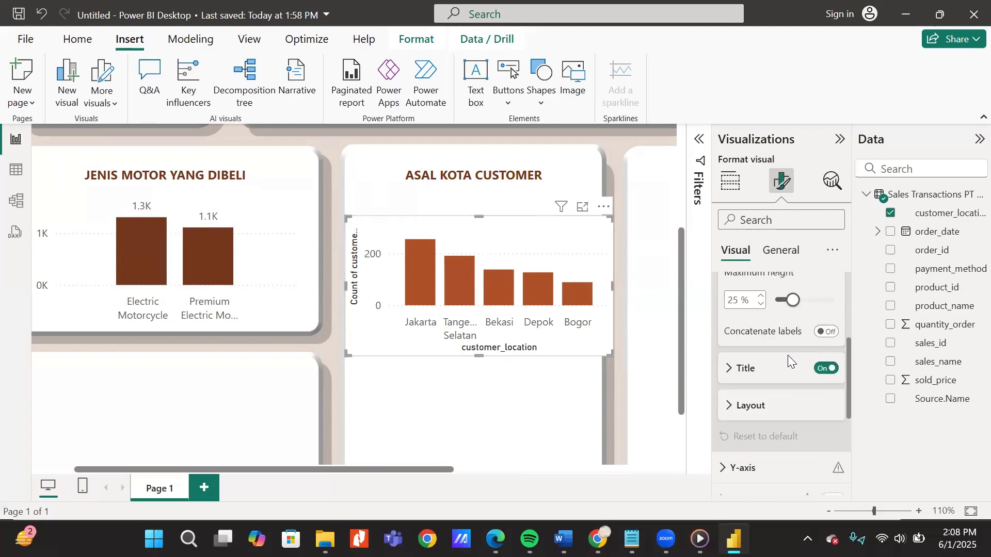
pyautogui.click(824, 369)
pyautogui.scroll(3, 821, 379)
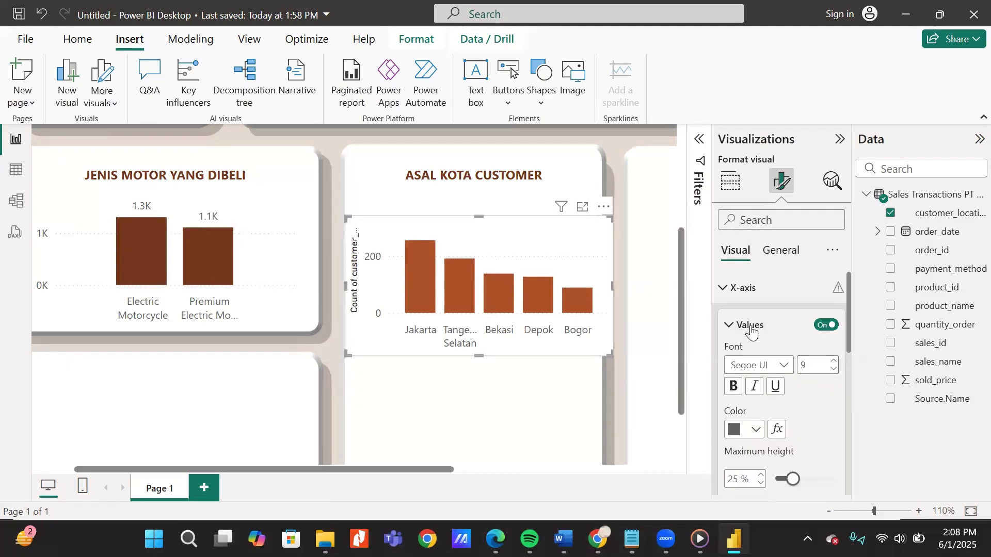
pyautogui.click(738, 288)
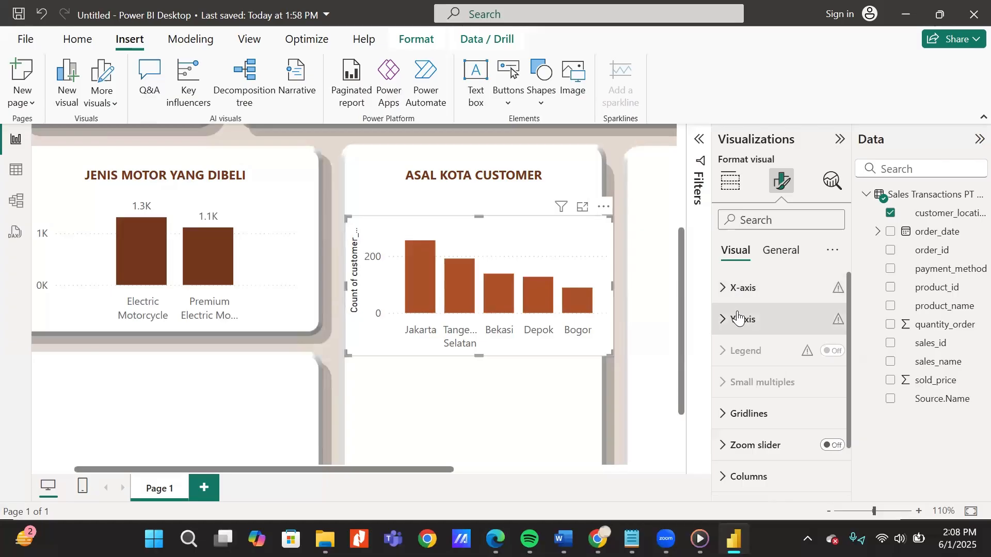
pyautogui.click(738, 318)
pyautogui.scroll(-3, 769, 412)
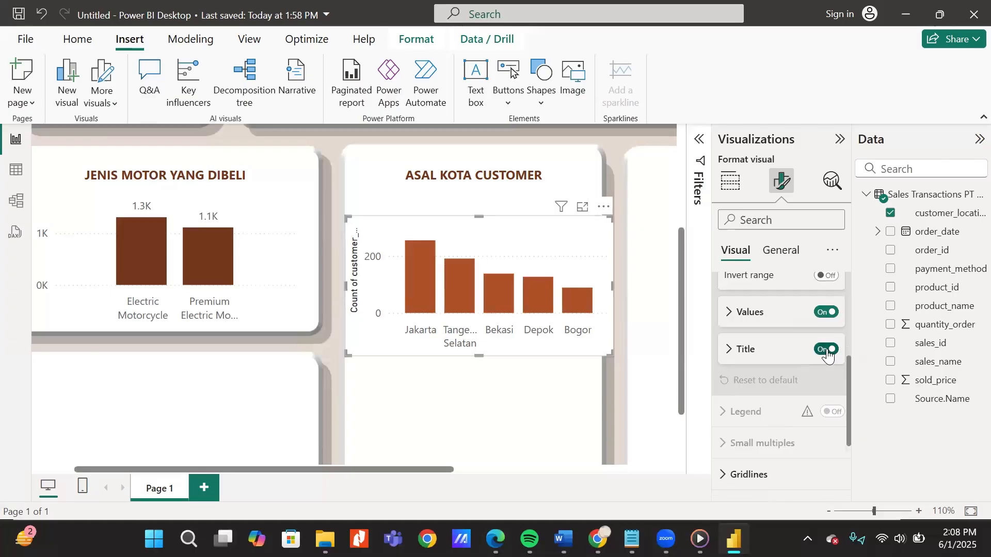
pyautogui.click(826, 351)
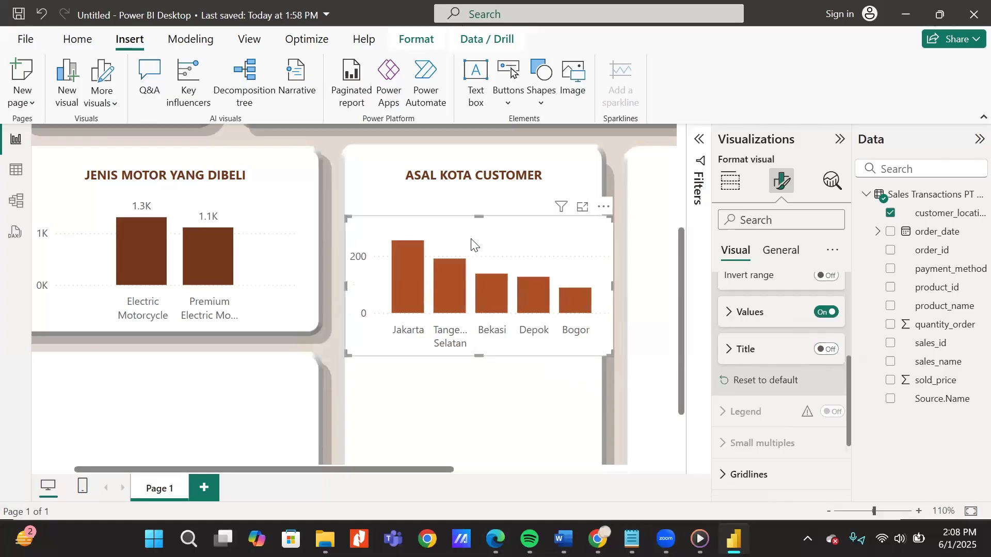
# Turn on data labels for the "ASAL KOTA CUSTOMER" chart and make the chart narrower and taller to fit within its panel
pyautogui.scroll(-3, 764, 454)
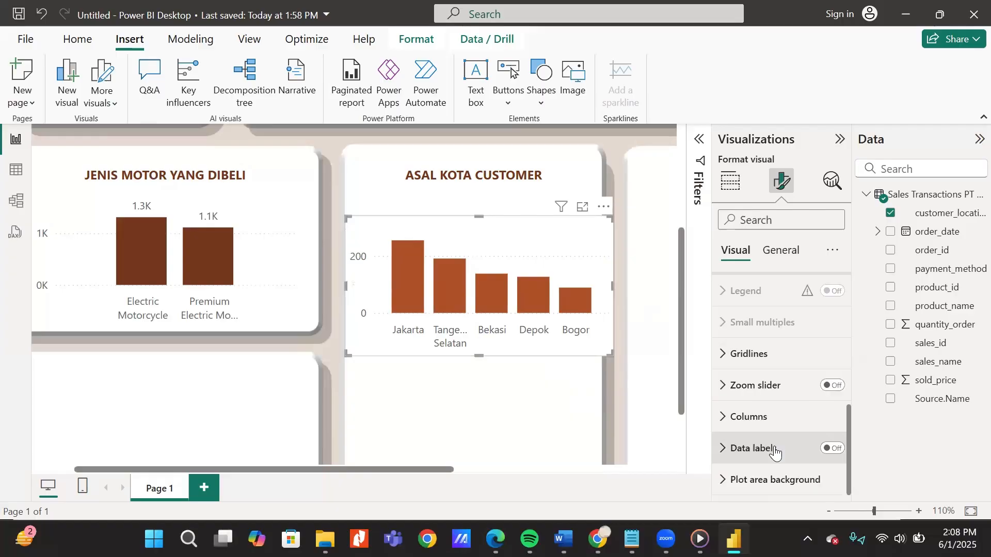
pyautogui.click(831, 447)
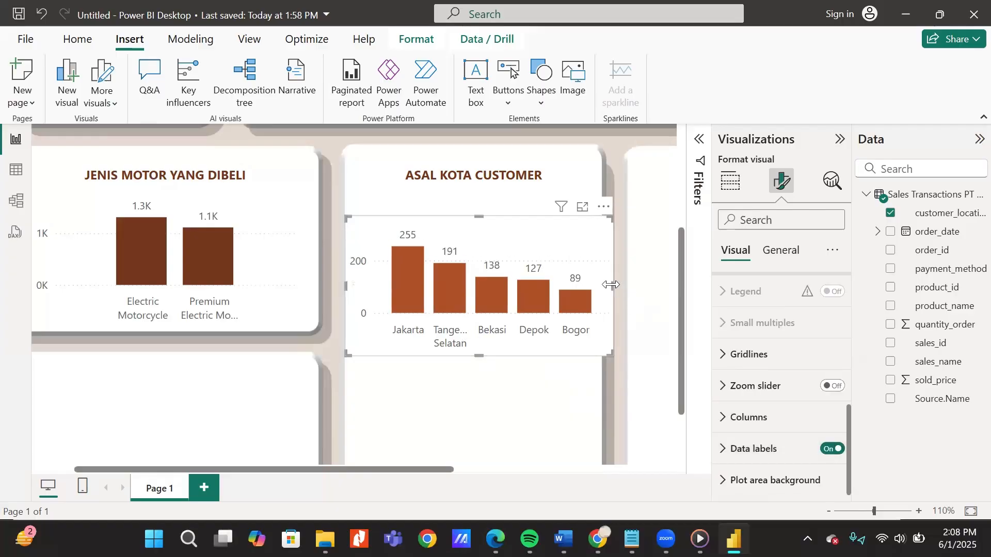
pyautogui.moveTo(614, 286); pyautogui.dragTo(578, 287)
pyautogui.moveTo(462, 355); pyautogui.dragTo(475, 387)
# Add an empty Map visual to the page and move it onto the tall middle panel
pyautogui.scroll(-3, 473, 383)
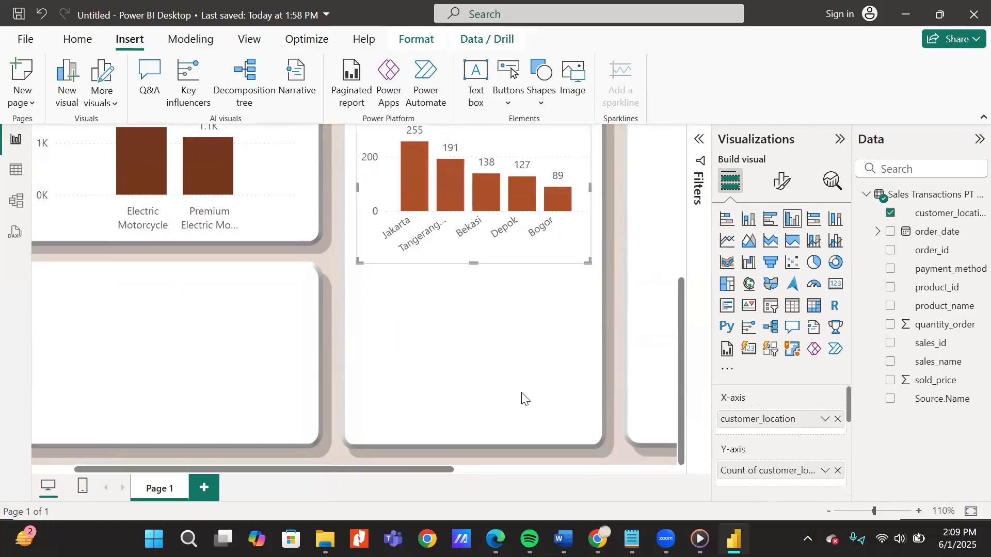
pyautogui.click(522, 398)
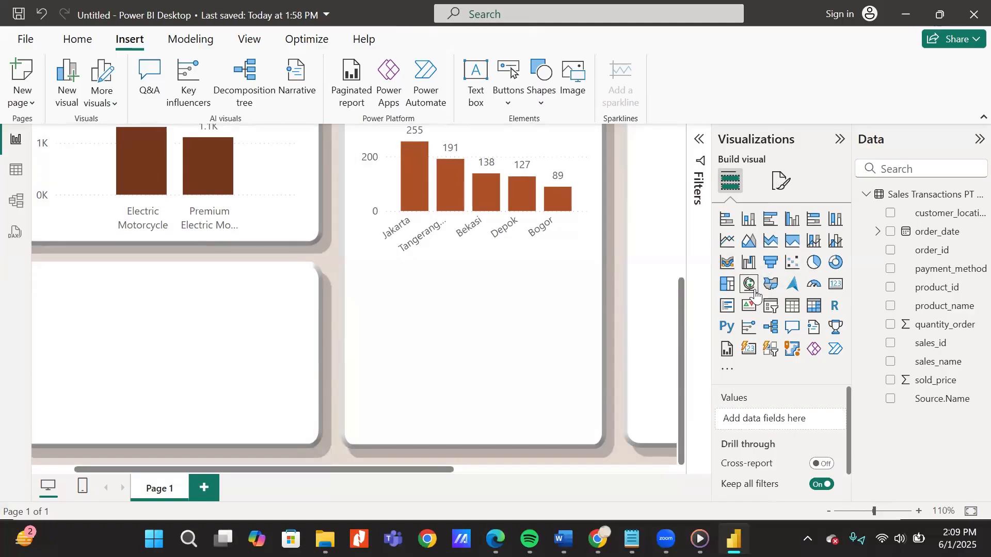
pyautogui.click(754, 293)
pyautogui.scroll(-3, 537, 343)
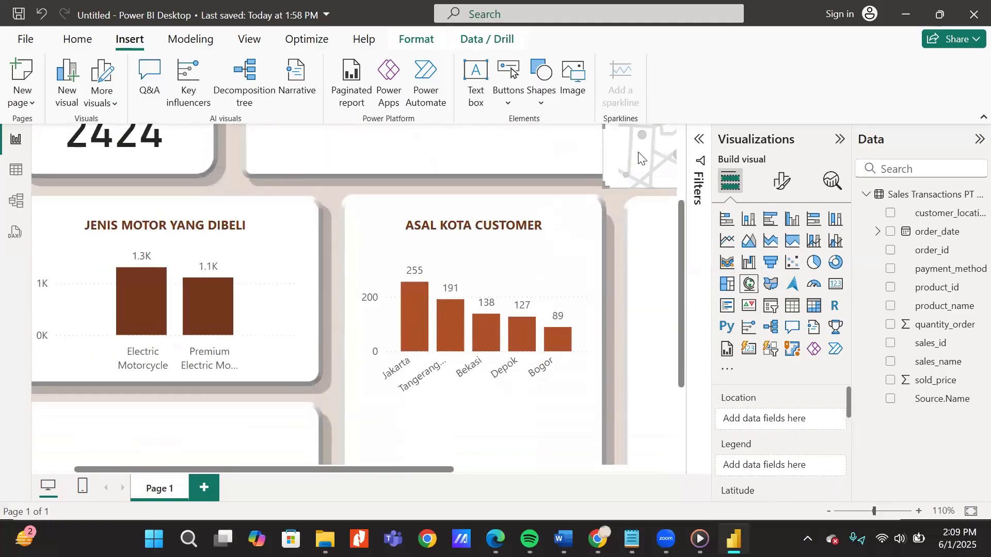
pyautogui.moveTo(642, 157); pyautogui.dragTo(454, 370)
pyautogui.scroll(-3, 453, 369)
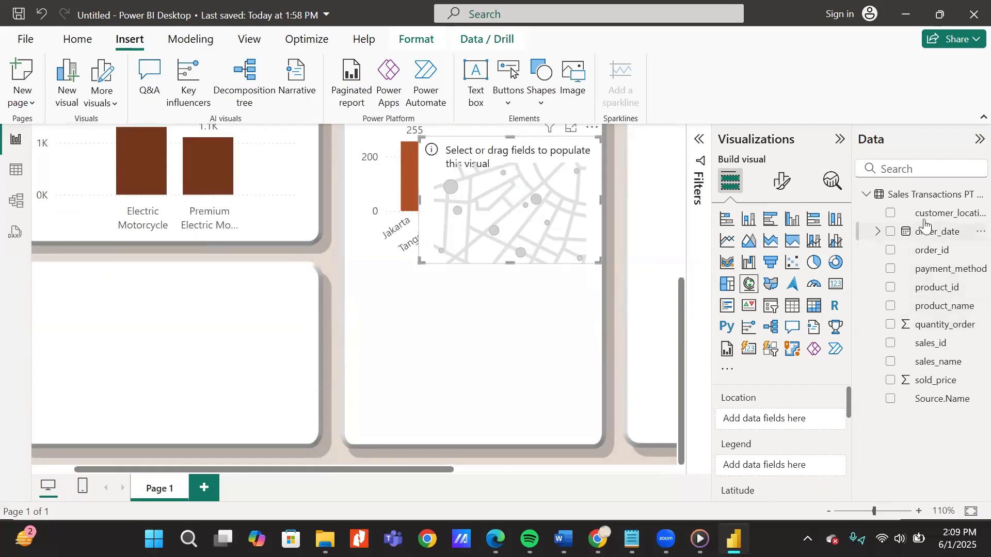
# Assign customer_location to the map's Location and Legend, and use it as Count for the Bubble size
pyautogui.moveTo(922, 225); pyautogui.dragTo(774, 421)
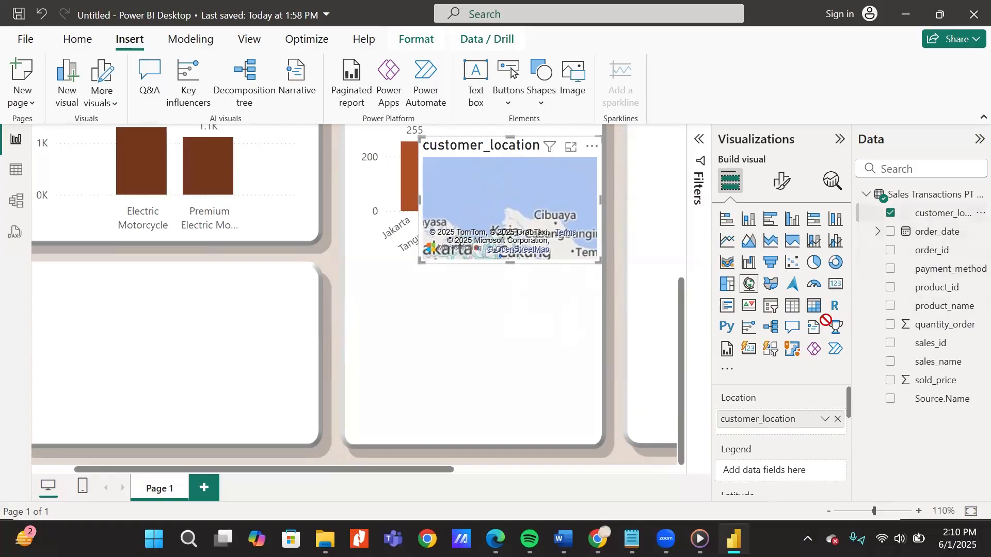
pyautogui.moveTo(823, 318); pyautogui.dragTo(796, 478)
pyautogui.scroll(-3, 763, 416)
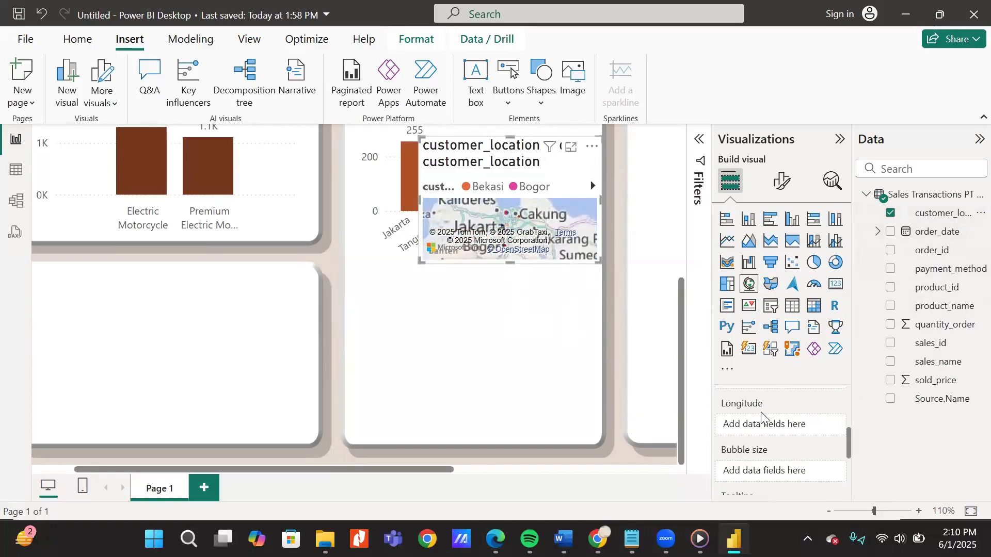
pyautogui.scroll(-1, 761, 416)
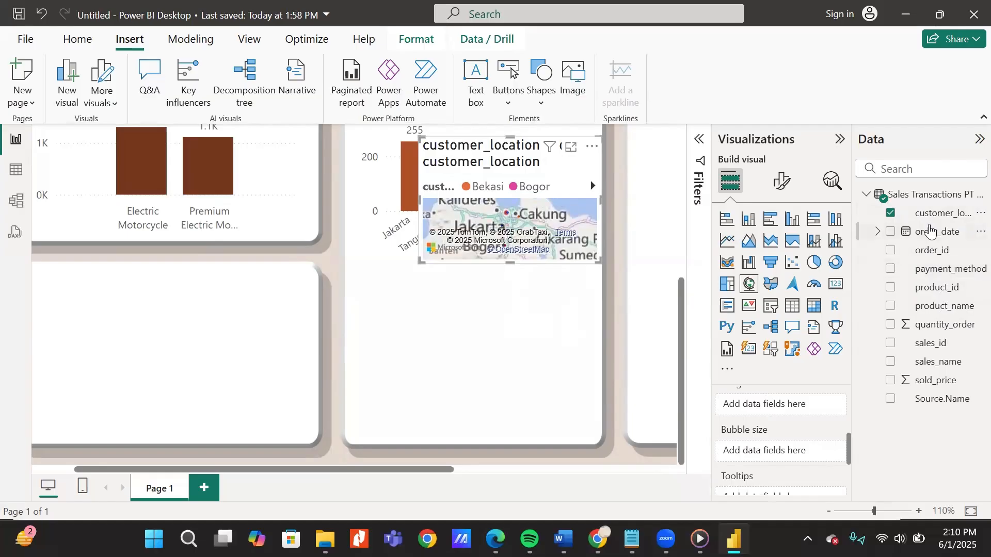
pyautogui.moveTo(936, 213); pyautogui.dragTo(778, 450)
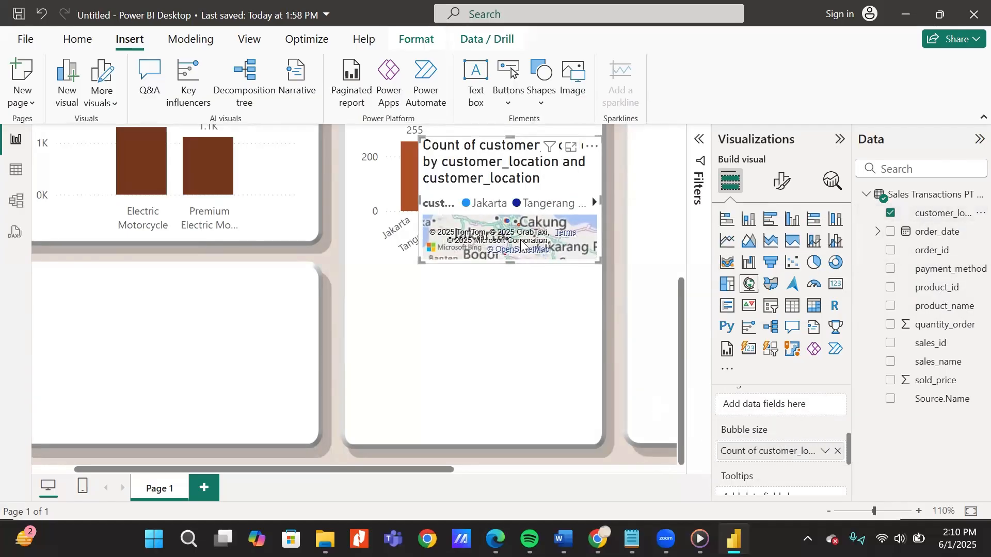
# Move the map into the empty space below the customer city chart and turn off the map's title
pyautogui.moveTo(531, 230); pyautogui.dragTo(506, 377)
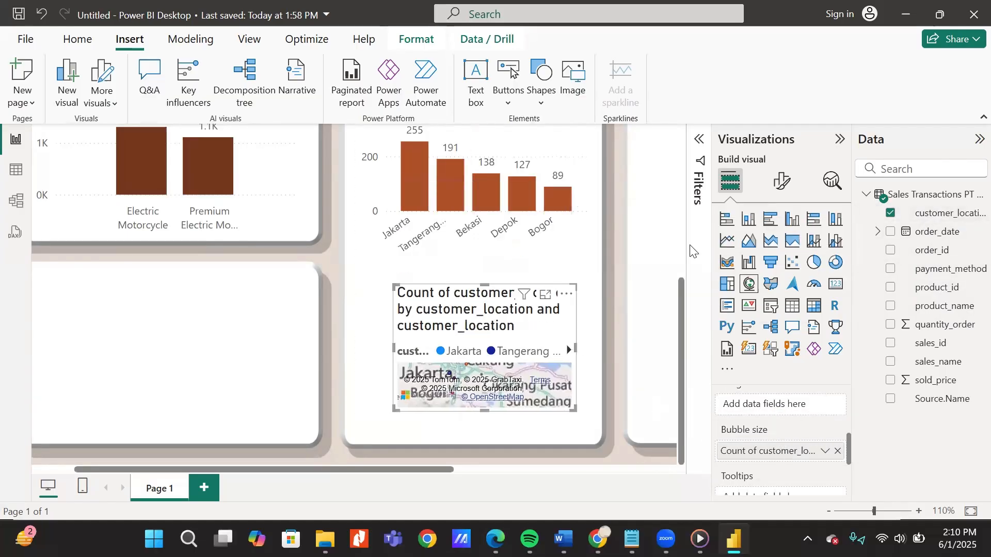
pyautogui.click(782, 182)
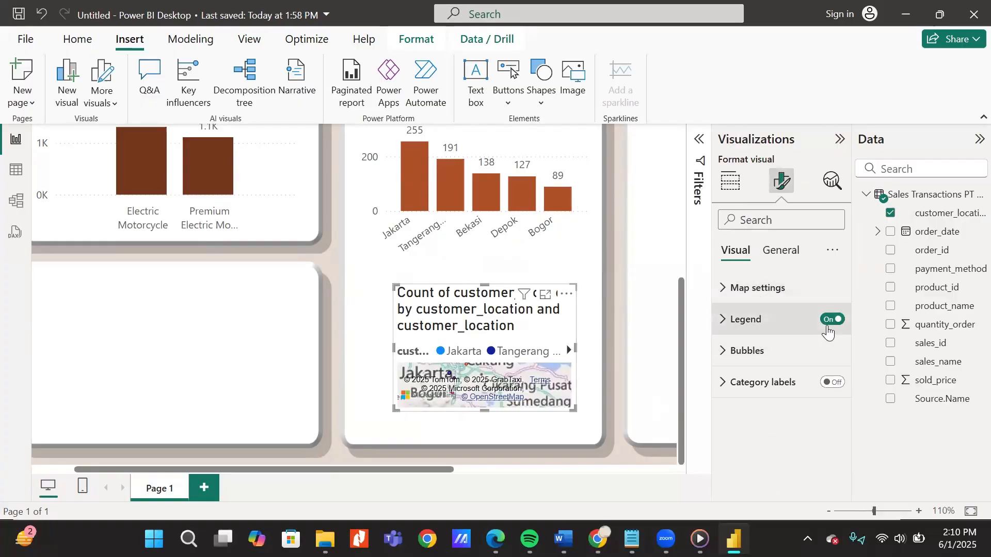
pyautogui.click(780, 250)
pyautogui.click(830, 326)
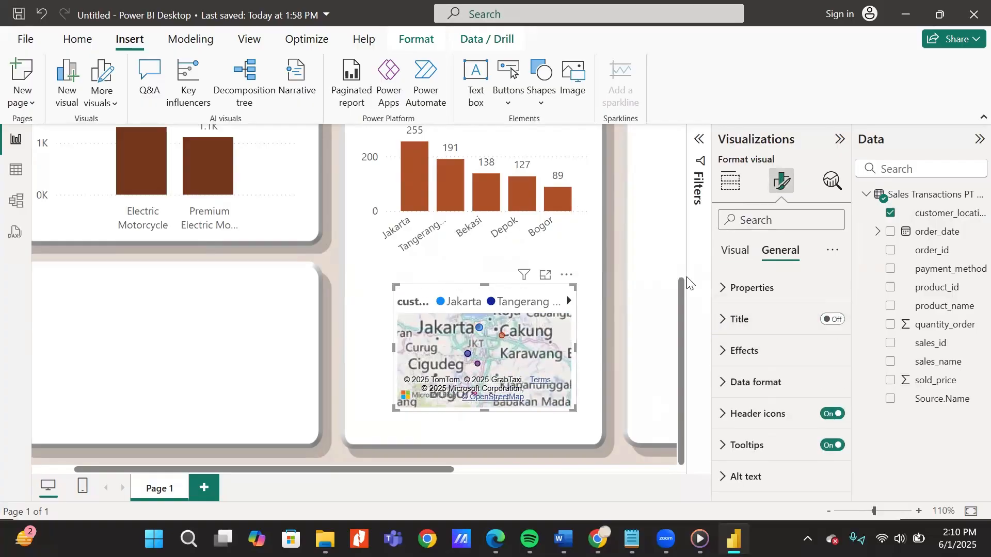
# Turn on the map's category labels and extend the map downward and toward the panel's left edge
pyautogui.click(734, 250)
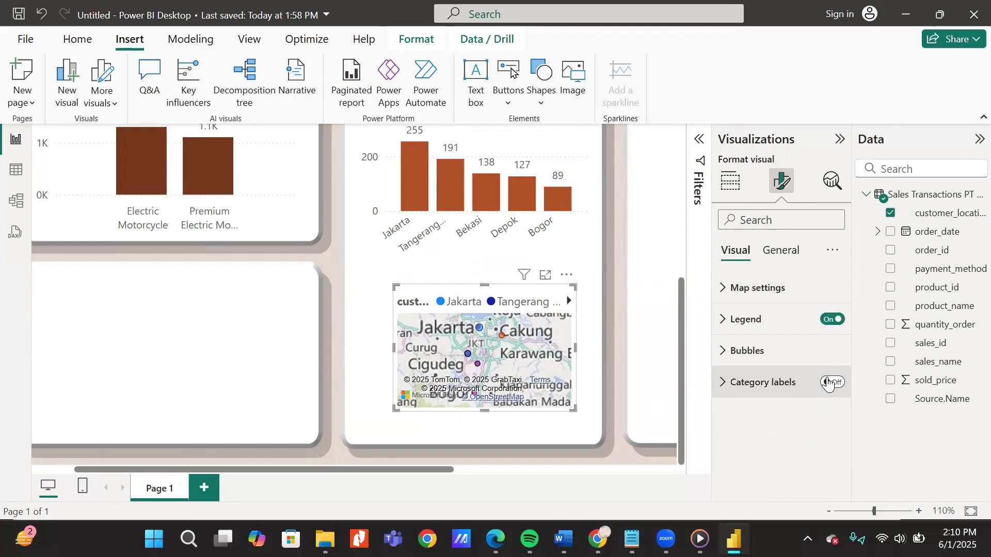
pyautogui.click(828, 382)
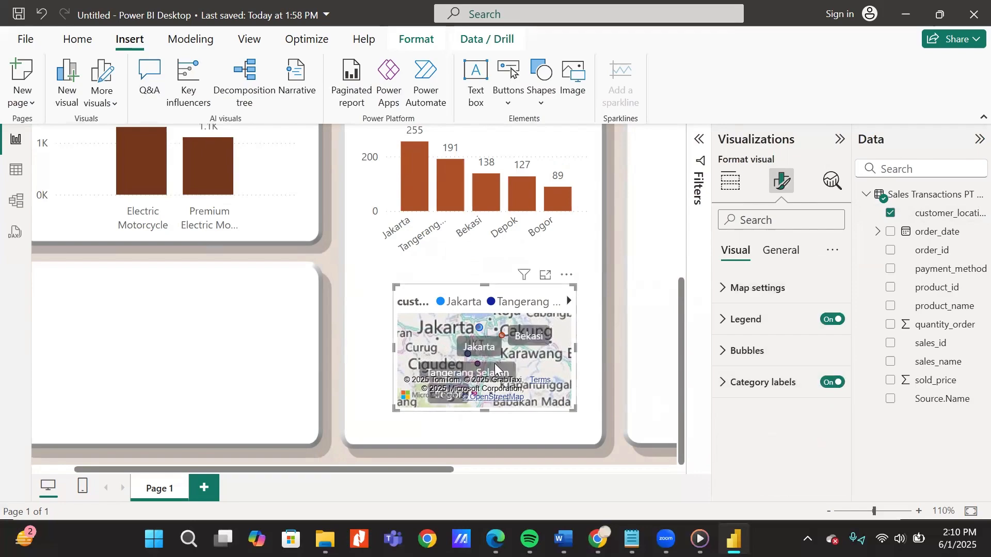
pyautogui.moveTo(486, 416); pyautogui.dragTo(486, 433)
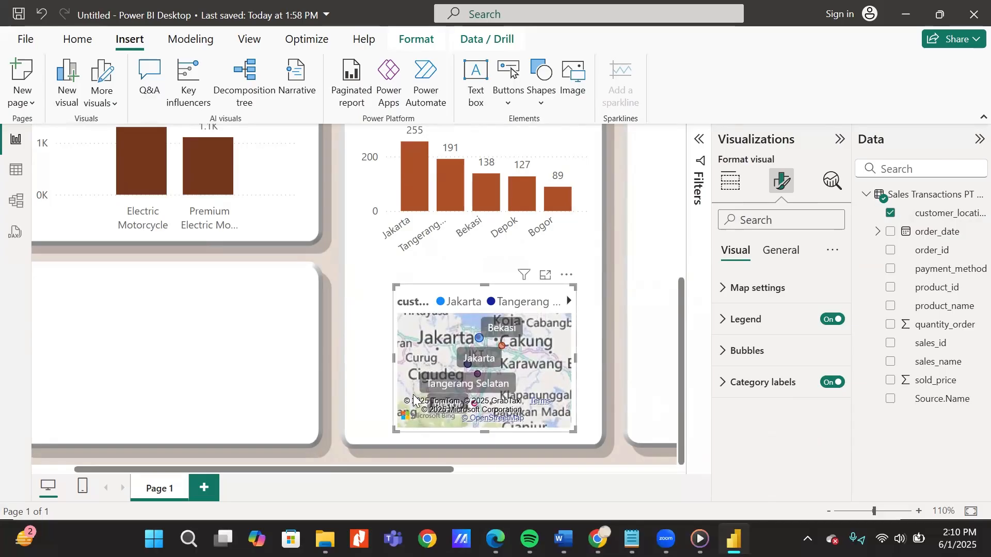
pyautogui.moveTo(394, 357); pyautogui.dragTo(367, 357)
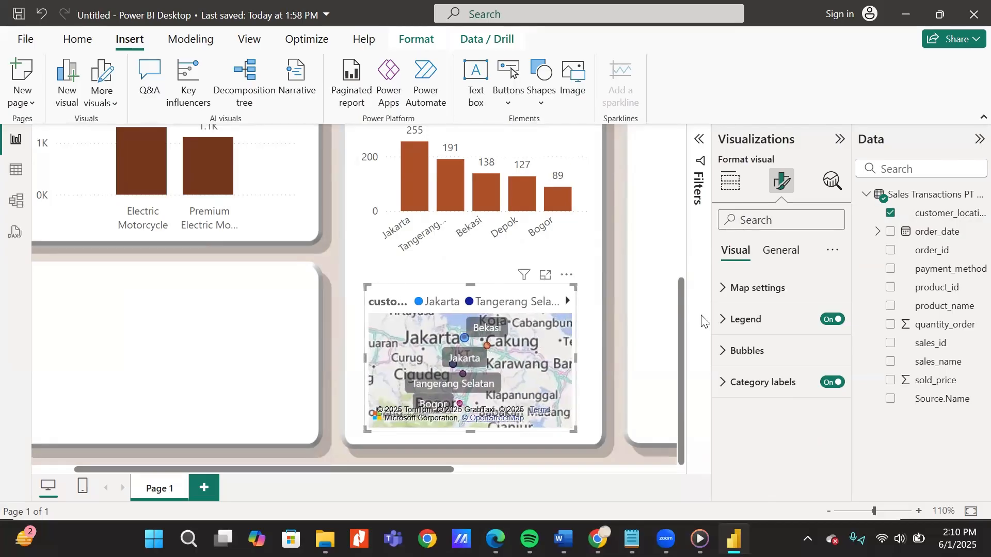
# Turn off the map's legend and set its bubble size to 30
pyautogui.click(832, 319)
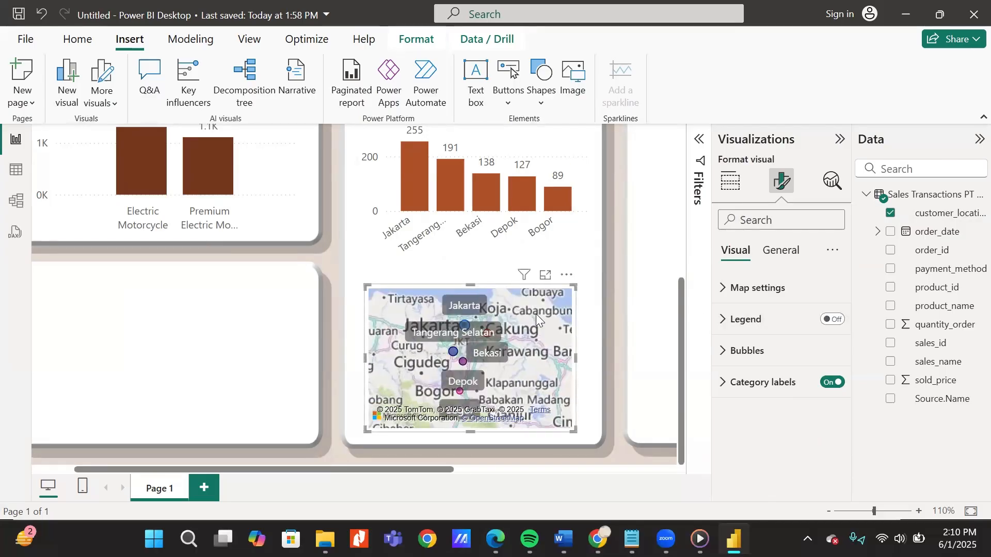
pyautogui.moveTo(470, 356)
pyautogui.click(771, 354)
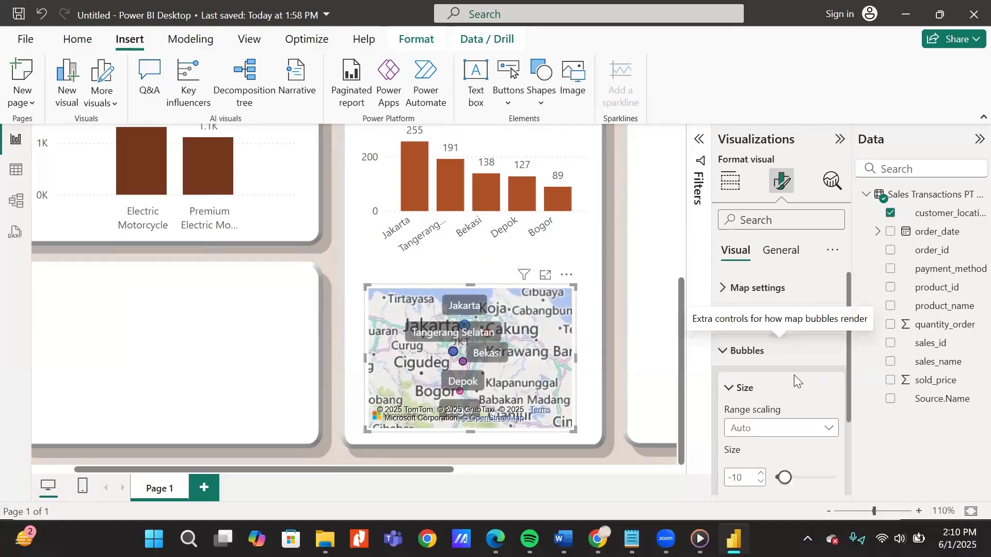
pyautogui.scroll(-2, 794, 374)
pyautogui.moveTo(797, 378)
pyautogui.mouseDown()
pyautogui.moveTo(814, 377)
pyautogui.moveTo(805, 381)
pyautogui.mouseUp()
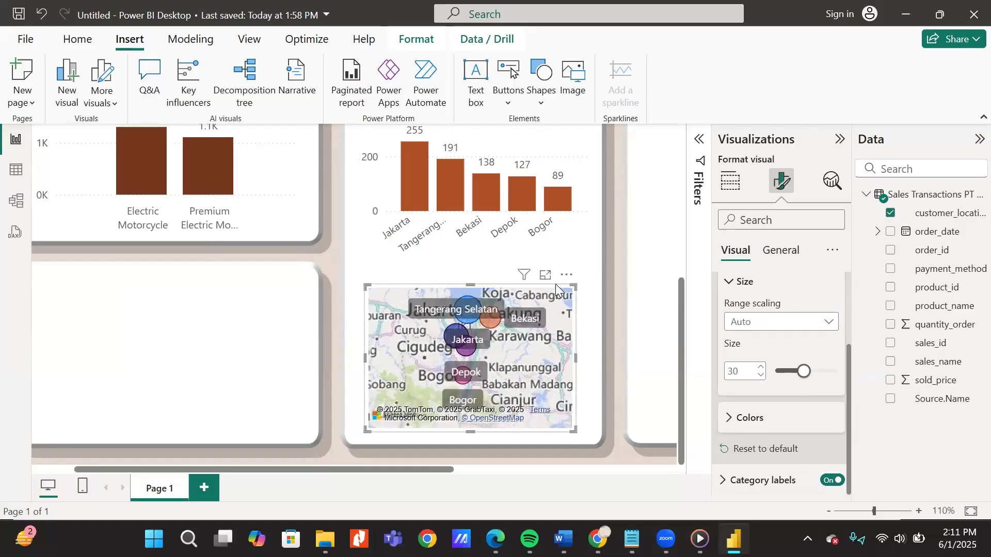
# Extend the map slightly upward and to the right so it fills the lower part of the tall middle panel
pyautogui.moveTo(470, 285); pyautogui.dragTo(471, 266)
pyautogui.moveTo(576, 349); pyautogui.dragTo(584, 349)
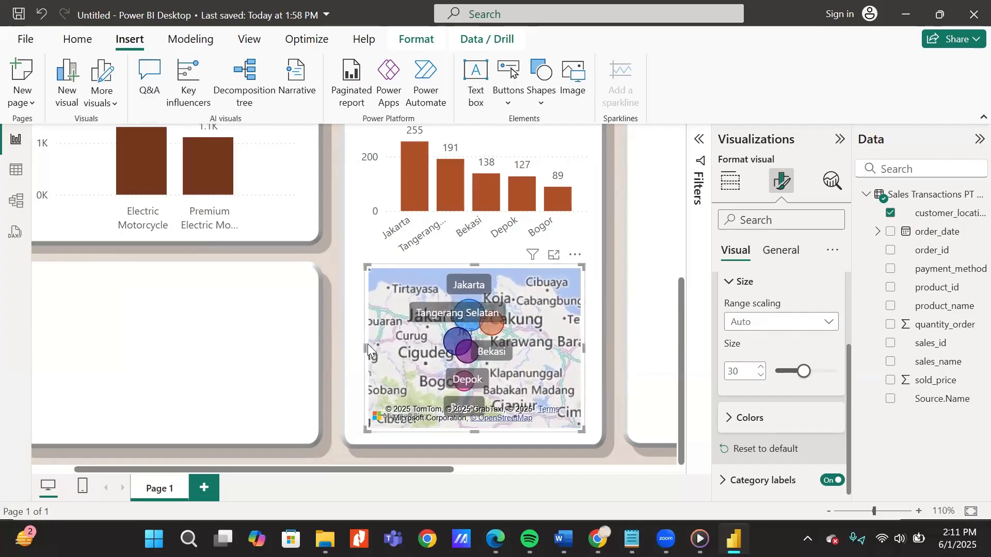
pyautogui.click(633, 286)
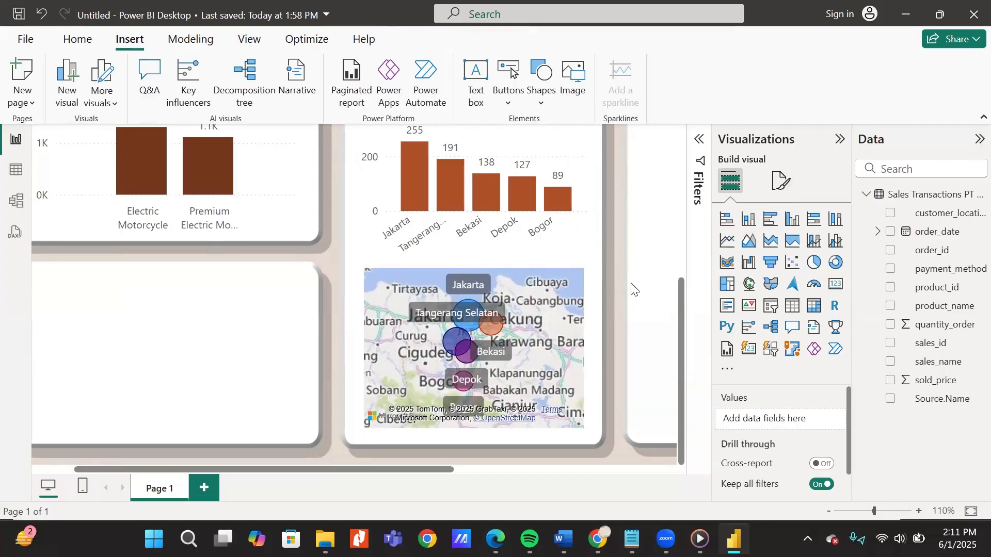
# Extend the customer city column chart upward to just below the "ASAL KOTA CUSTOMER" heading
pyautogui.scroll(-3, 631, 283)
pyautogui.scroll(-2, 631, 283)
pyautogui.click(343, 283)
pyautogui.moveTo(339, 272); pyautogui.dragTo(338, 265)
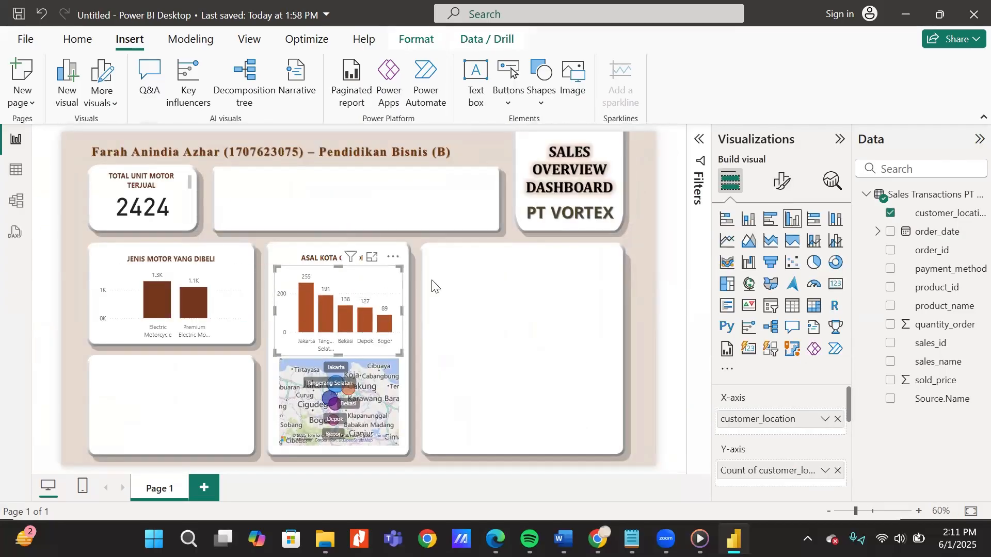
pyautogui.click(435, 286)
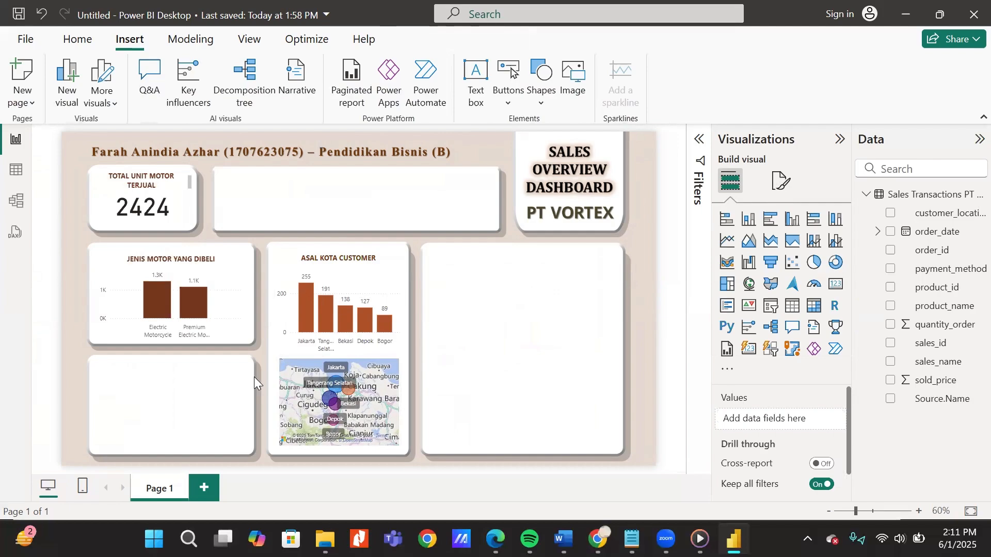
# Duplicate the "JENIS MOTOR YANG DIBELI" heading and place the copy at the top of the empty lower-left dashboard panel
pyautogui.scroll(5, 254, 377)
pyautogui.scroll(-3, 310, 258)
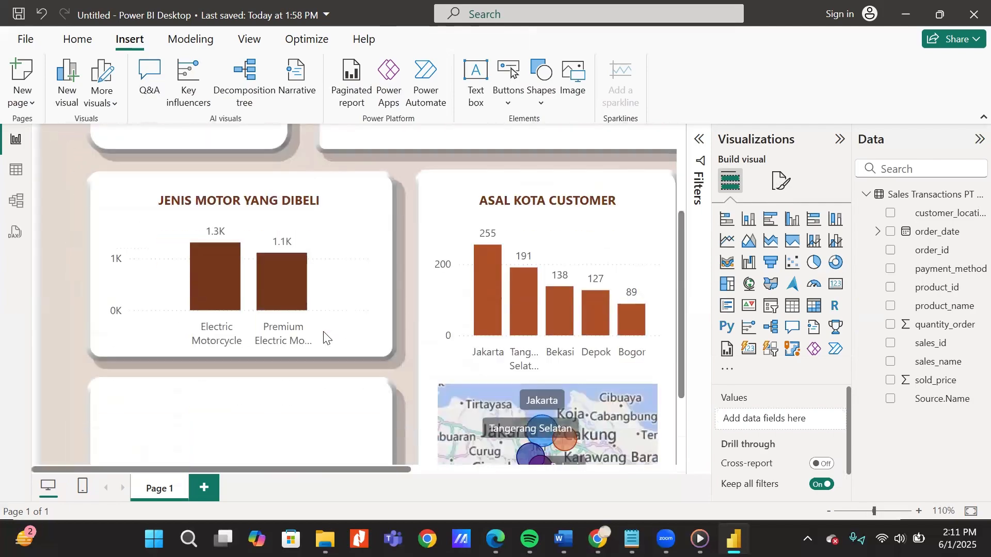
pyautogui.click(324, 179)
pyautogui.hotkey('ctrl', 'c')
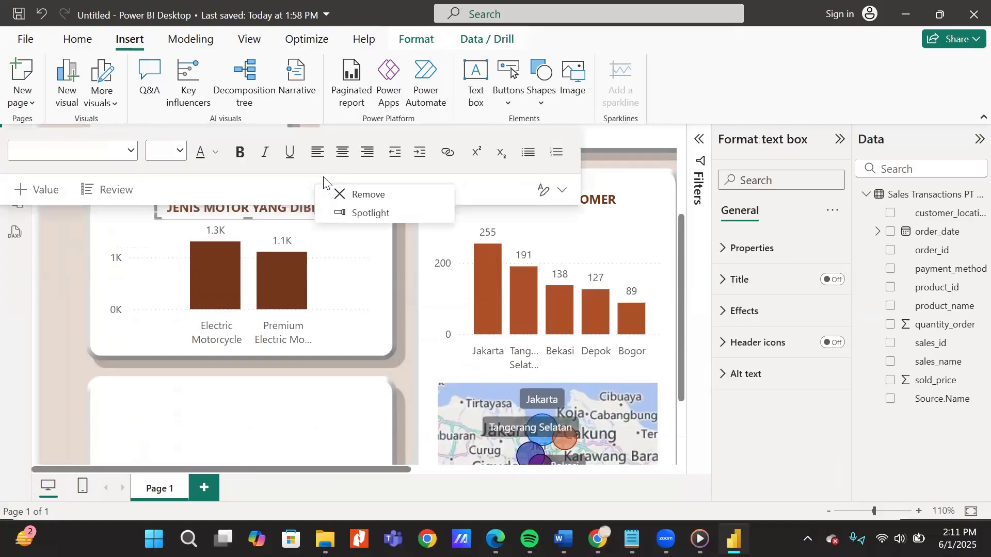
pyautogui.hotkey('ctrl', 'v')
pyautogui.click(478, 201)
pyautogui.moveTo(339, 205); pyautogui.dragTo(315, 487)
pyautogui.scroll(-3, 307, 311)
pyautogui.moveTo(281, 368); pyautogui.dragTo(294, 288)
# Change the copied heading to "METODE PEMBAYARAN YANG DIGUNAKAN", widen it to fit one line and center it in the panel
pyautogui.tripleClick(256, 306)
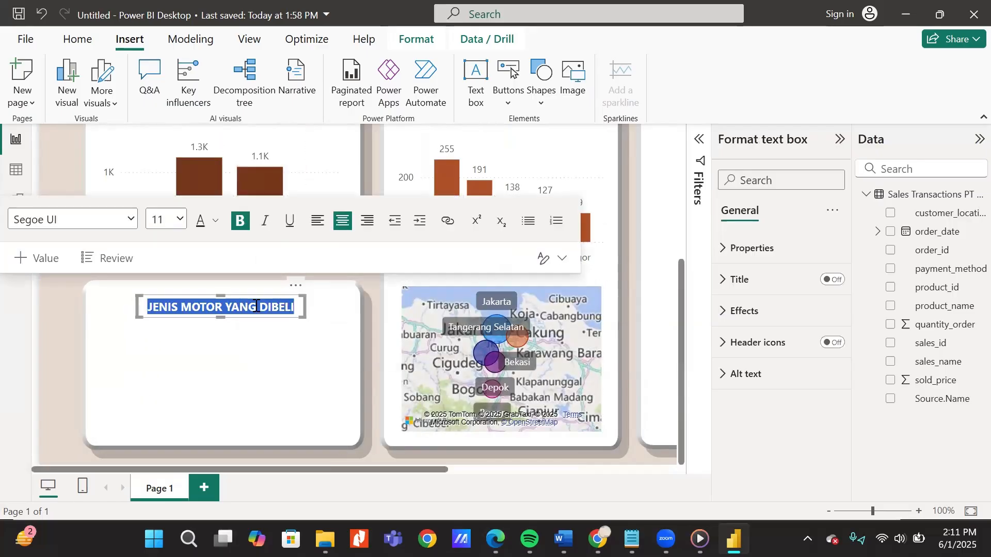
pyautogui.write('METODE PEMB')
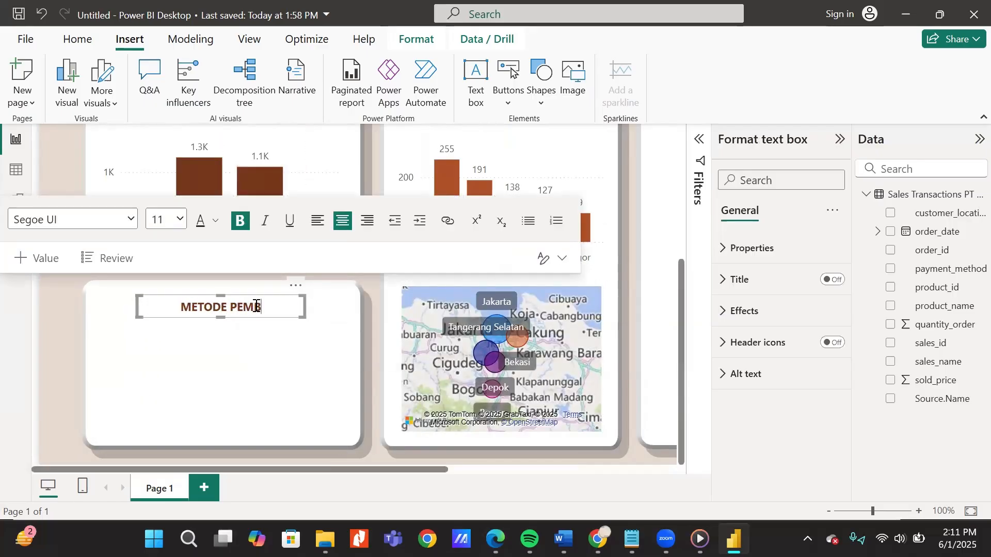
pyautogui.write('AYARAN YANG DIGUNAKAN')
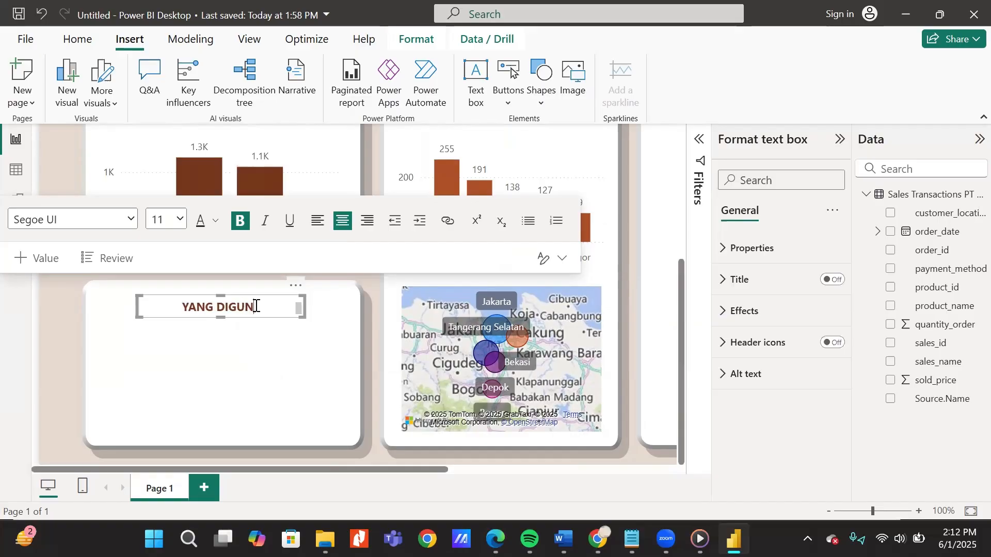
pyautogui.moveTo(139, 307); pyautogui.dragTo(31, 292)
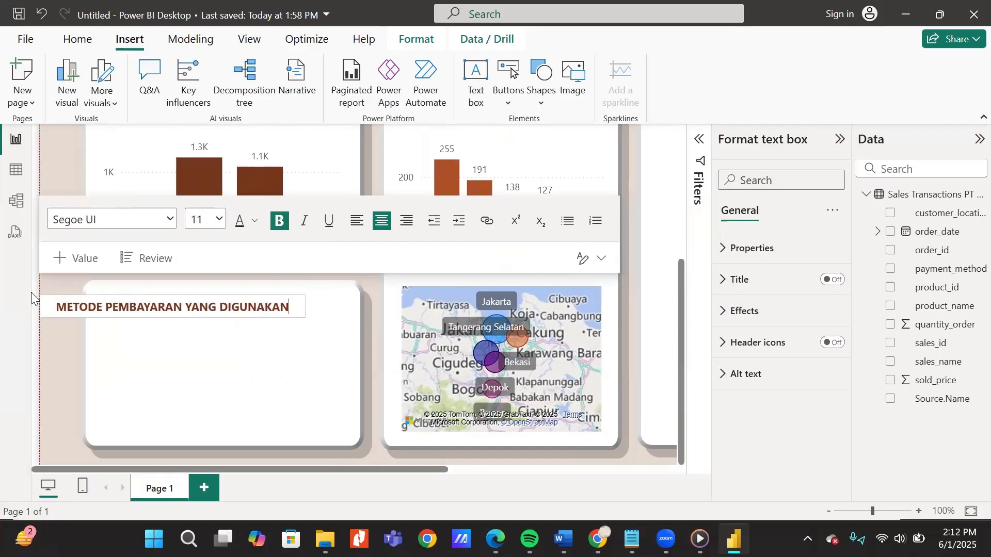
pyautogui.moveTo(294, 286); pyautogui.dragTo(344, 284)
pyautogui.click(316, 352)
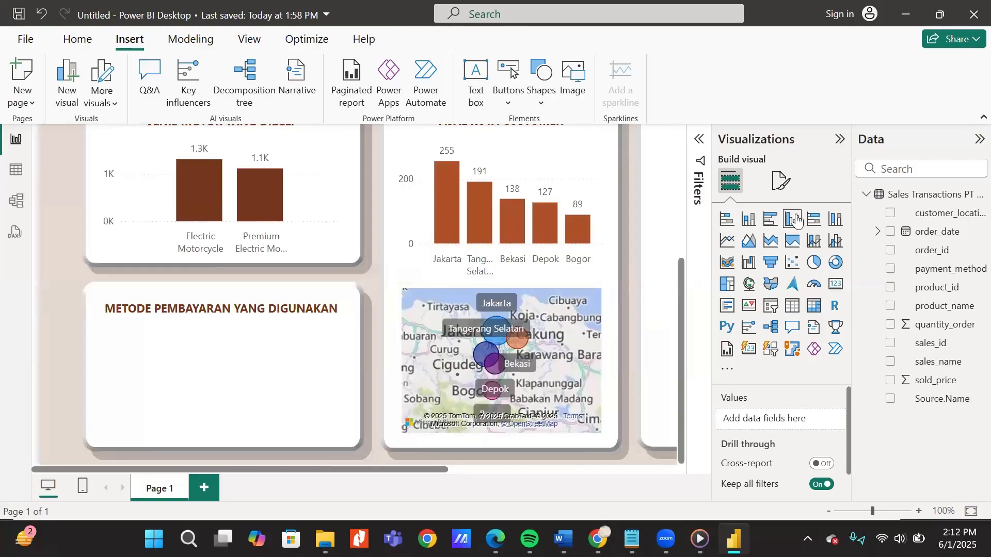
# Insert a pie chart and move it into the panel beneath the "METODE PEMBAYARAN YANG DIGUNAKAN" heading
pyautogui.click(815, 263)
pyautogui.scroll(-1, 419, 295)
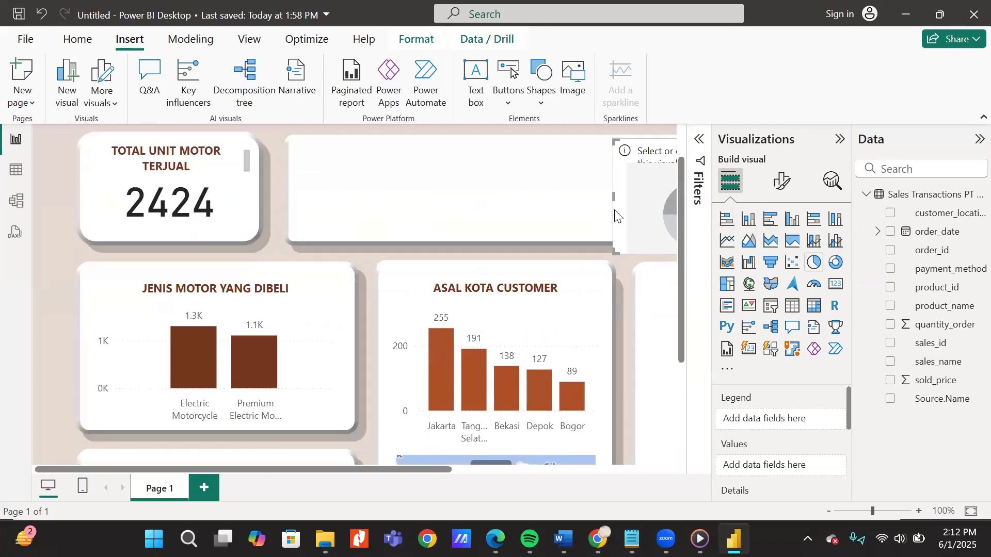
pyautogui.moveTo(645, 201); pyautogui.dragTo(252, 405)
pyautogui.scroll(-3, 265, 358)
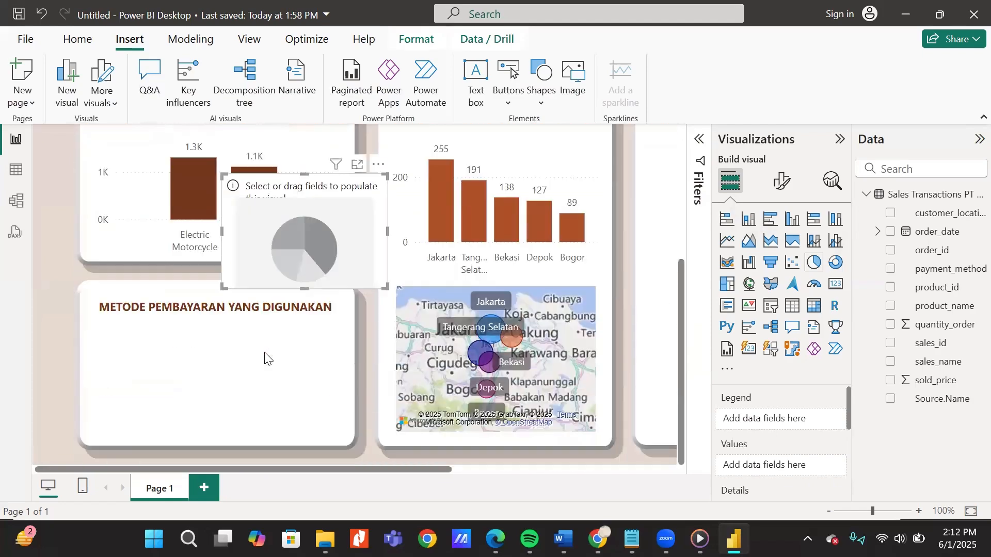
pyautogui.moveTo(285, 193); pyautogui.dragTo(201, 367)
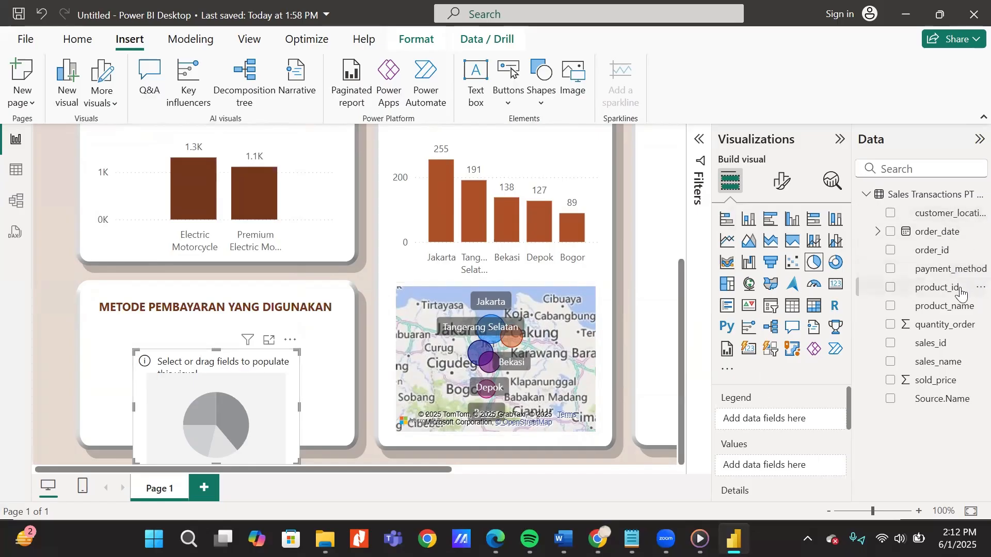
# Use payment_method as both the pie chart's legend and values, and raise the chart to just below the heading
pyautogui.moveTo(961, 277); pyautogui.dragTo(769, 419)
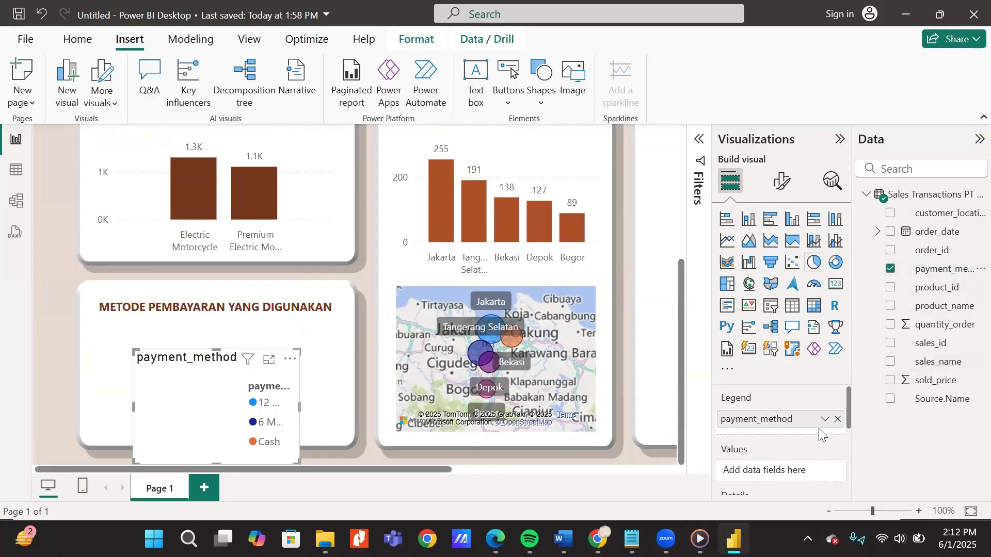
pyautogui.scroll(-1, 819, 429)
pyautogui.moveTo(923, 270); pyautogui.dragTo(782, 444)
pyautogui.scroll(-2, 782, 444)
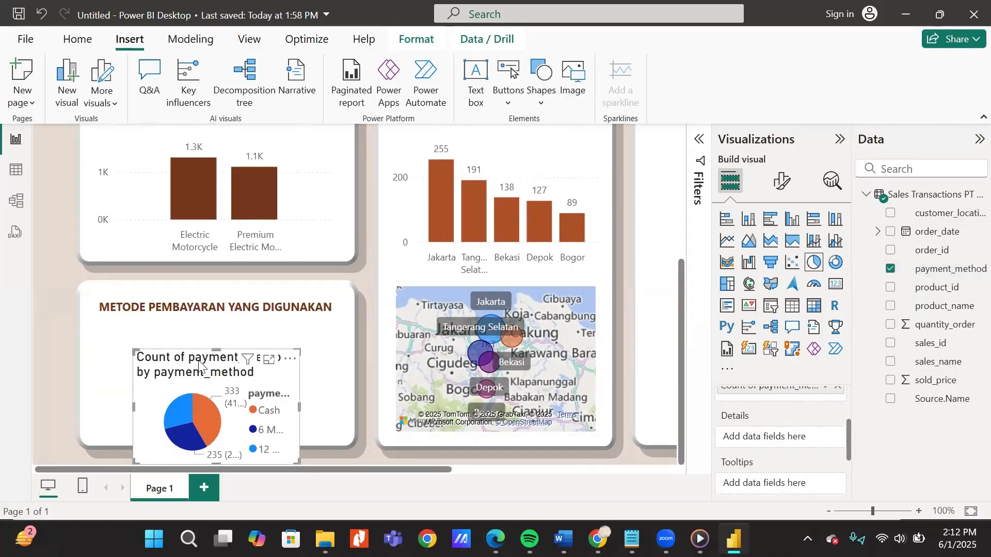
pyautogui.moveTo(198, 365); pyautogui.dragTo(197, 337)
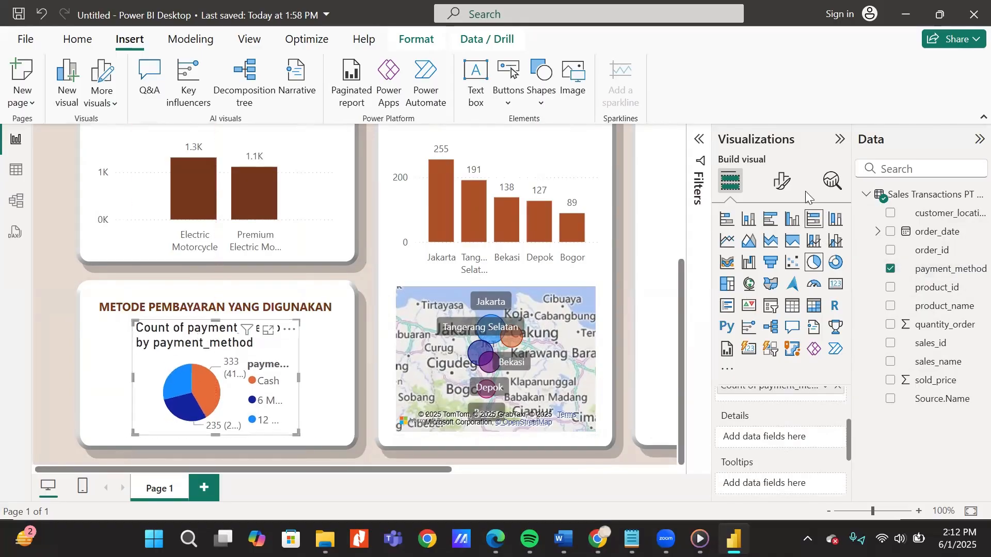
# Turn off the pie chart's title and its legend title
pyautogui.click(782, 180)
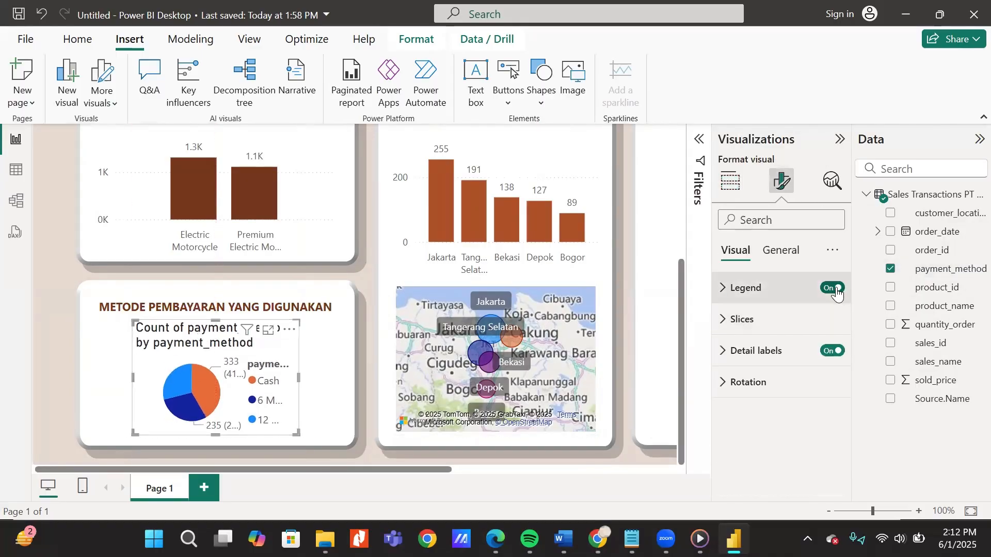
pyautogui.click(769, 251)
pyautogui.click(818, 319)
pyautogui.click(831, 318)
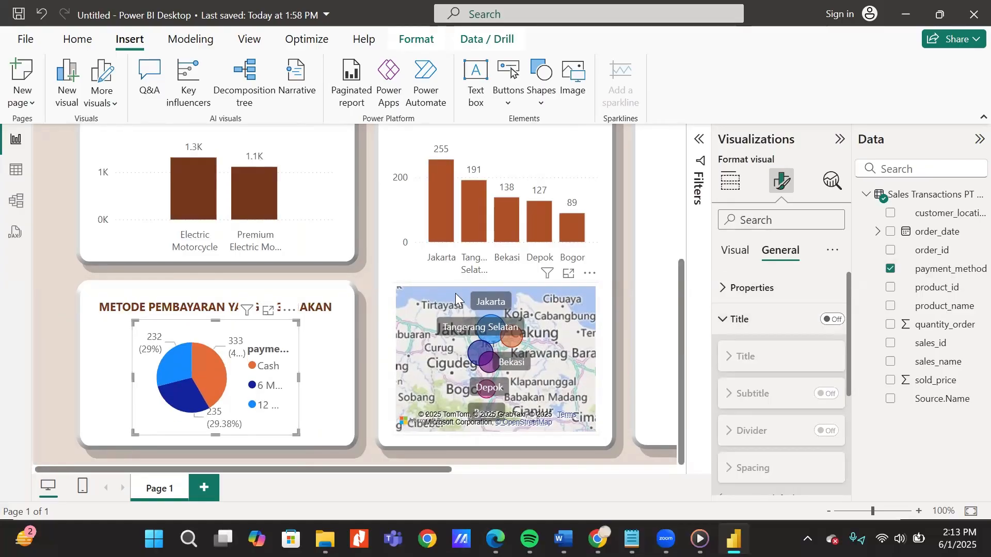
pyautogui.click(735, 251)
pyautogui.click(743, 288)
pyautogui.click(815, 441)
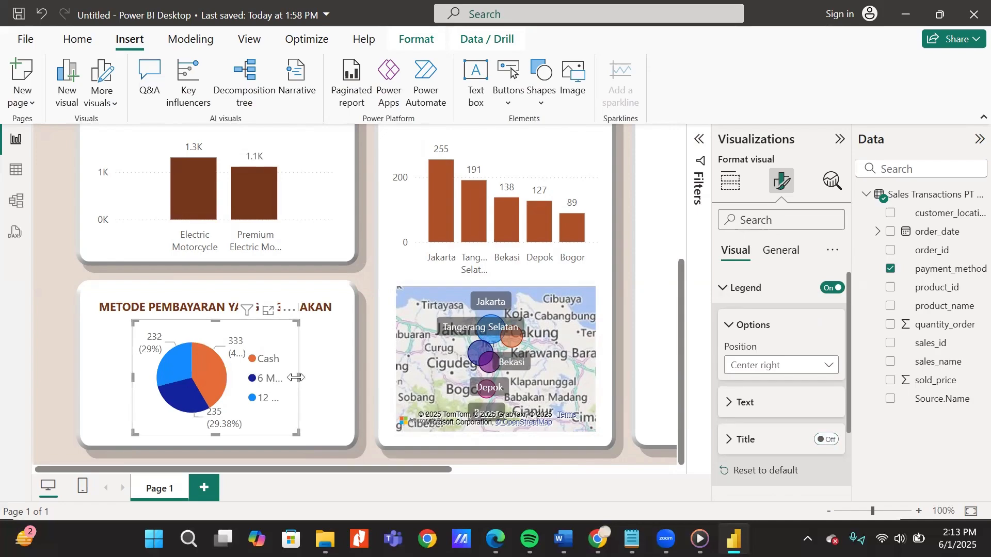
# Widen the pie chart to the panel's right edge and set its legend position to Bottom center
pyautogui.moveTo(299, 379); pyautogui.dragTo(361, 381)
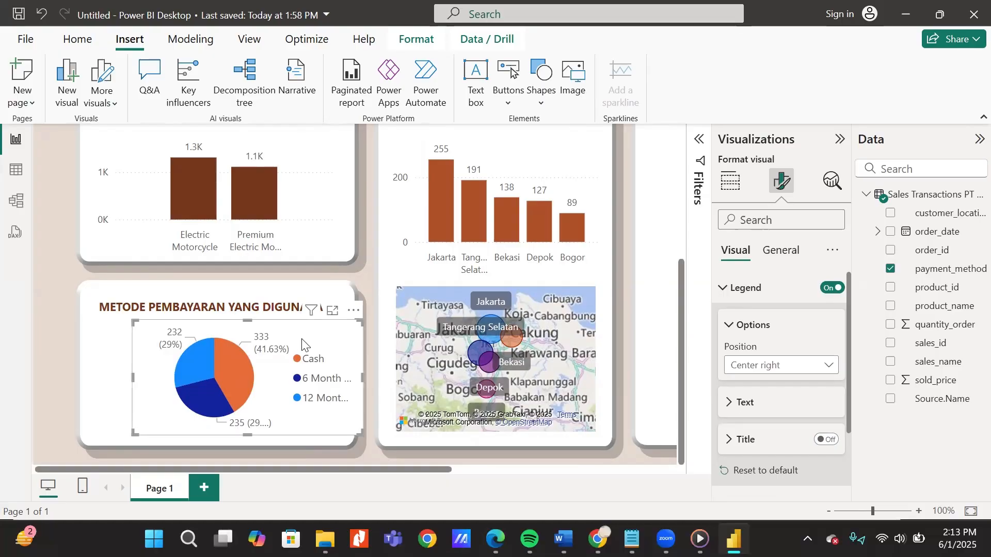
pyautogui.scroll(-2, 754, 378)
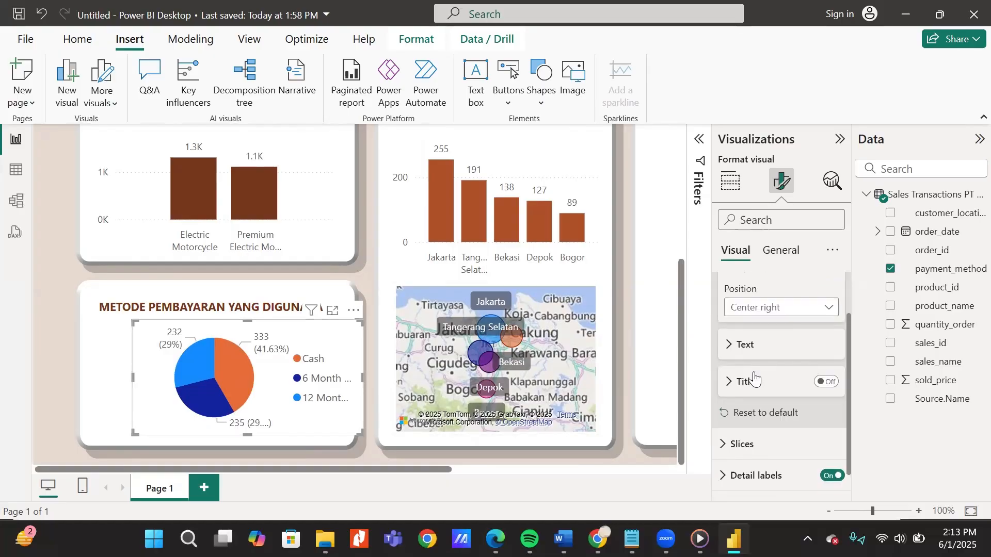
pyautogui.scroll(2, 755, 377)
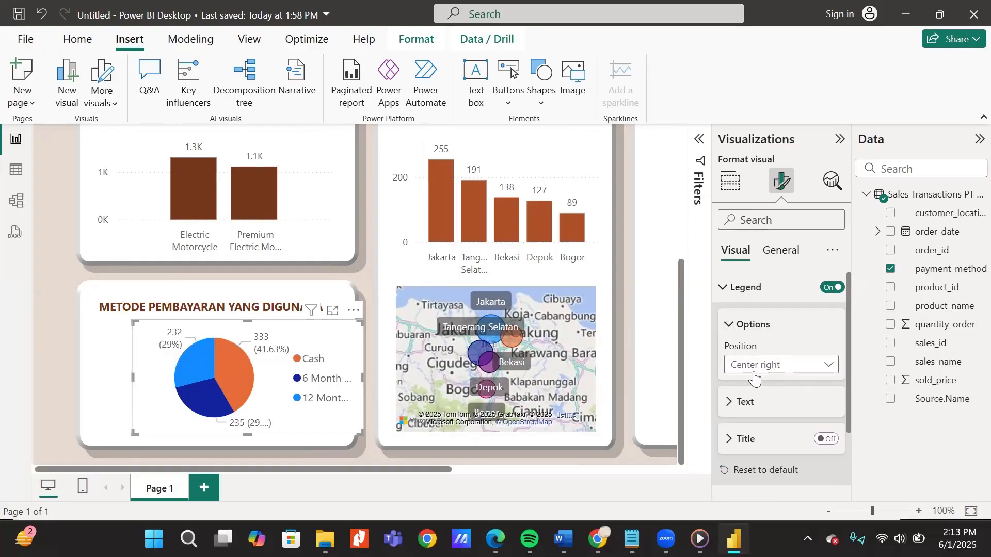
pyautogui.click(830, 366)
pyautogui.click(777, 333)
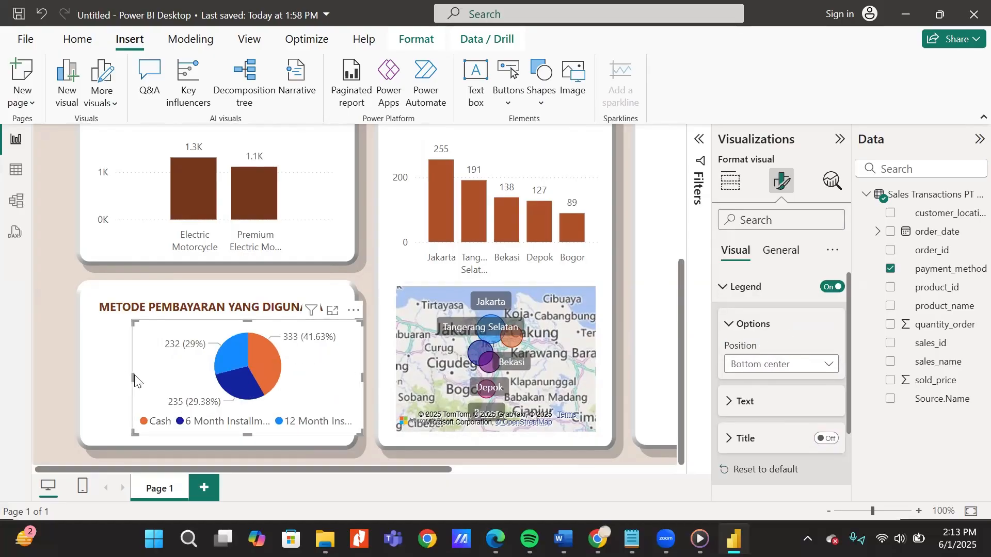
# Stretch the pie chart toward the panel's left edge and nudge it so it fits within the panel beneath the heading
pyautogui.moveTo(130, 378); pyautogui.dragTo(105, 378)
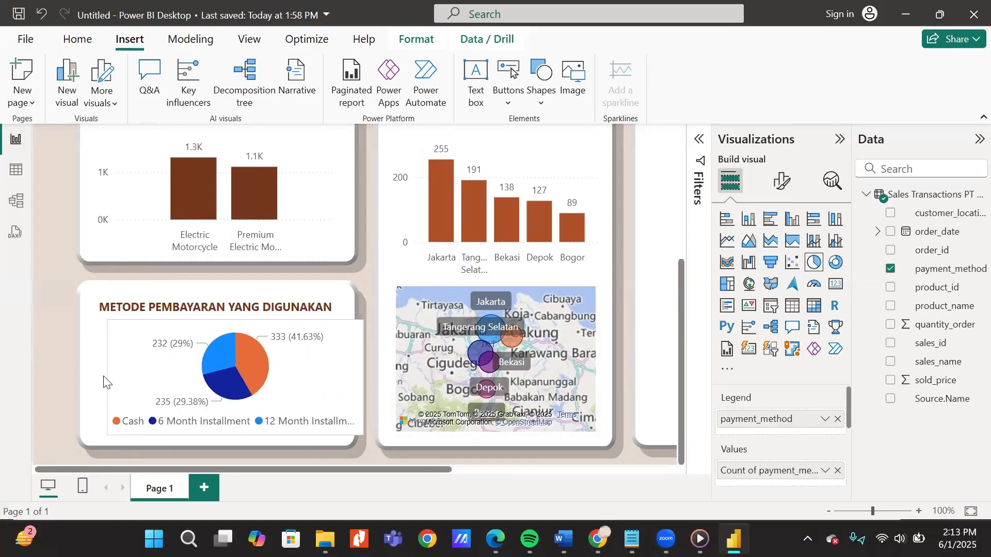
pyautogui.moveTo(325, 331); pyautogui.dragTo(314, 336)
pyautogui.moveTo(94, 382); pyautogui.dragTo(84, 383)
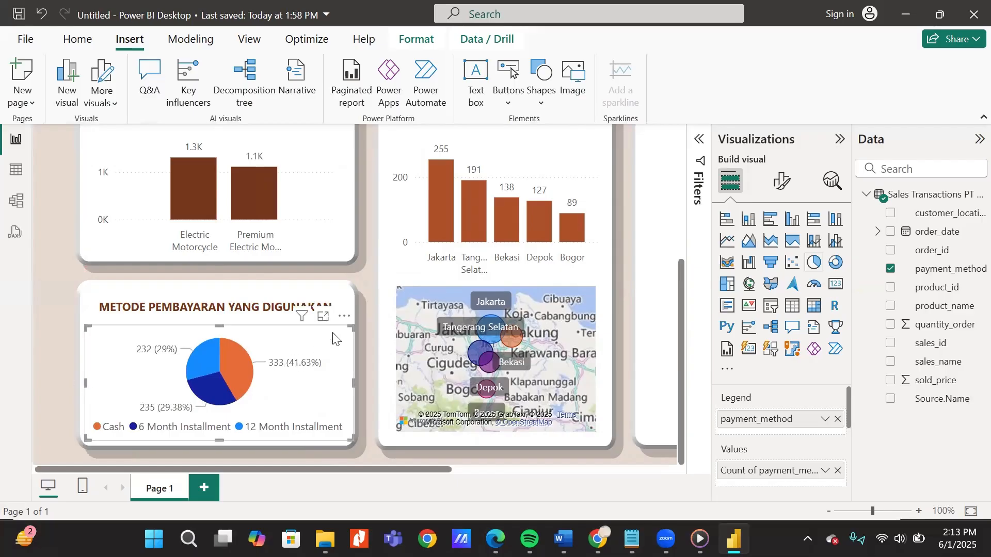
pyautogui.moveTo(333, 333); pyautogui.dragTo(329, 339)
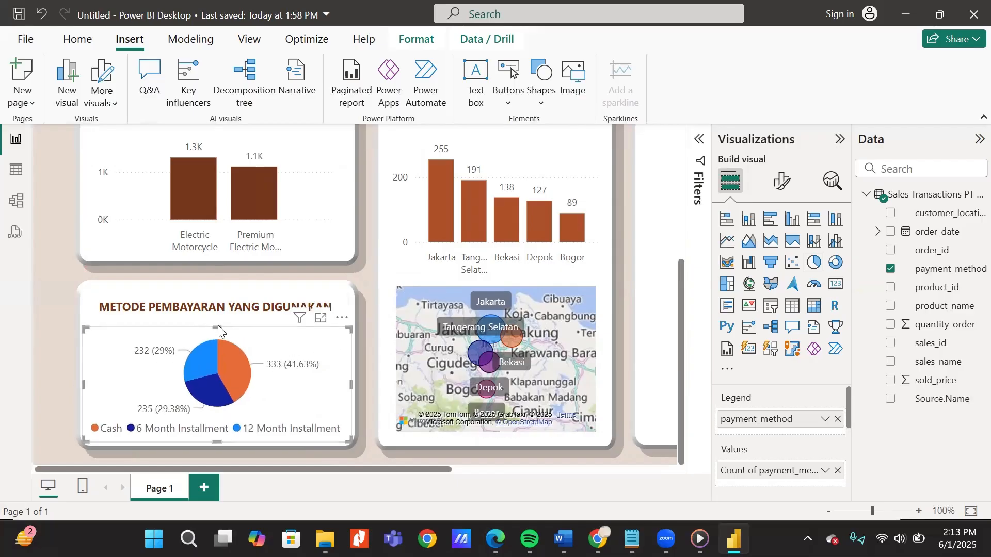
# Color the pie slices dark brown for Cash, medium orange for 6 Month Installment and pale orange for 12 Month Installment
pyautogui.click(233, 359)
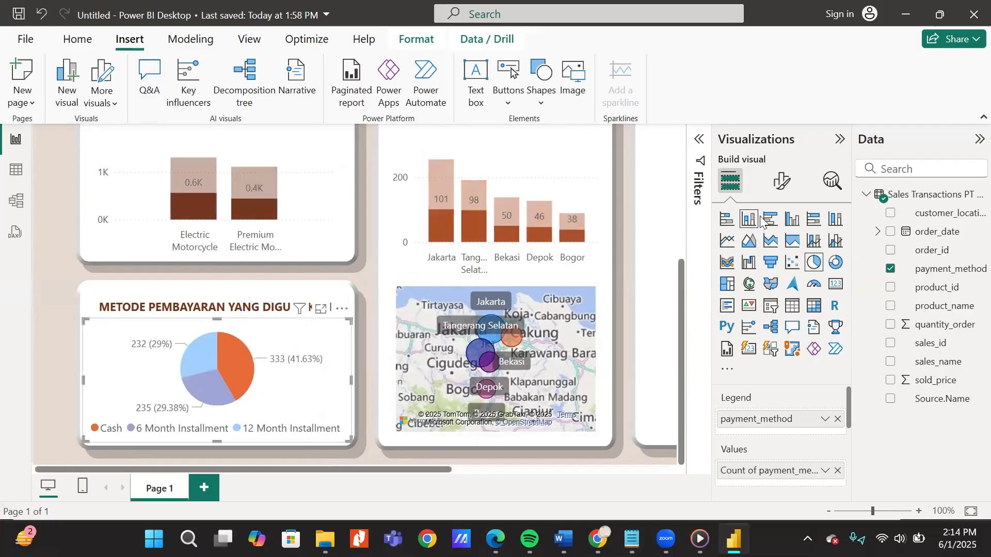
pyautogui.click(783, 180)
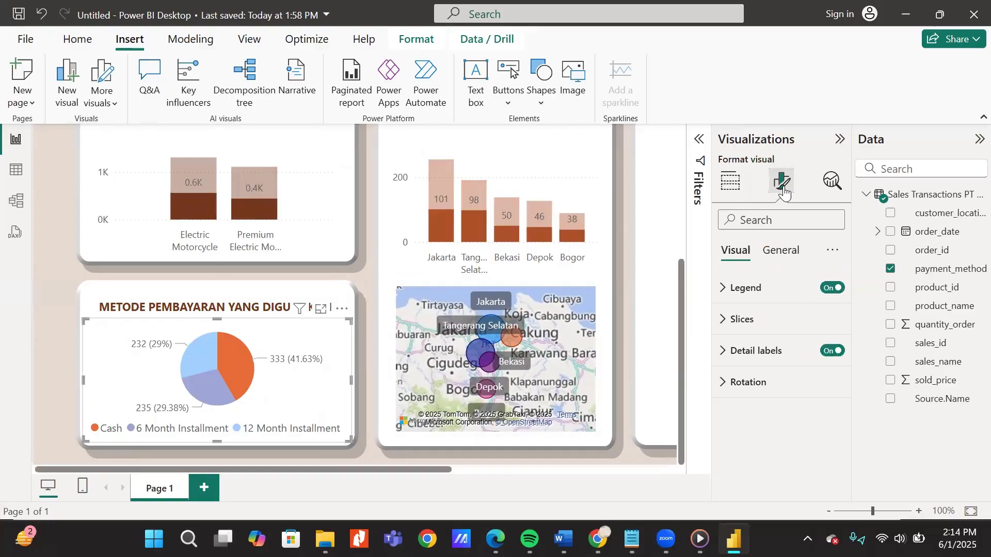
pyautogui.click(738, 320)
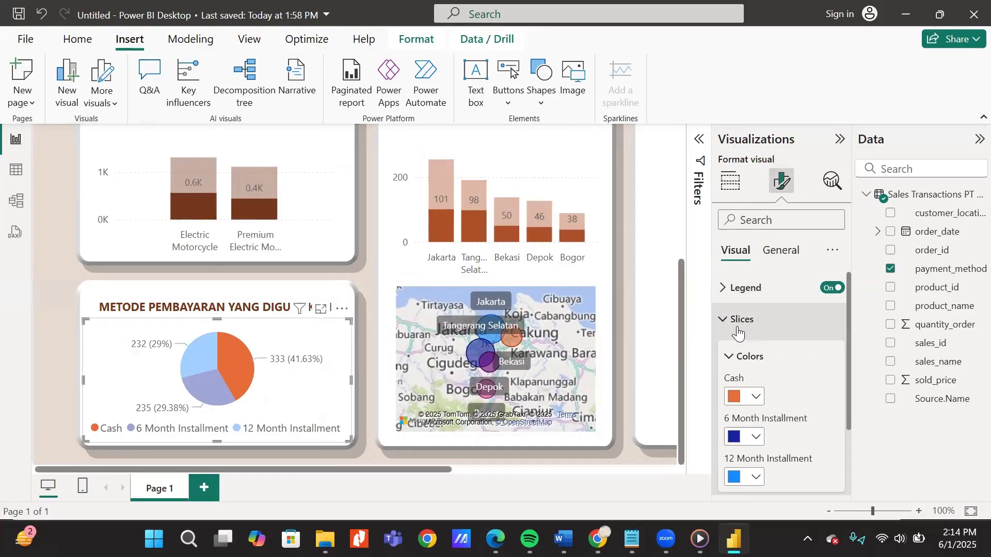
pyautogui.click(746, 397)
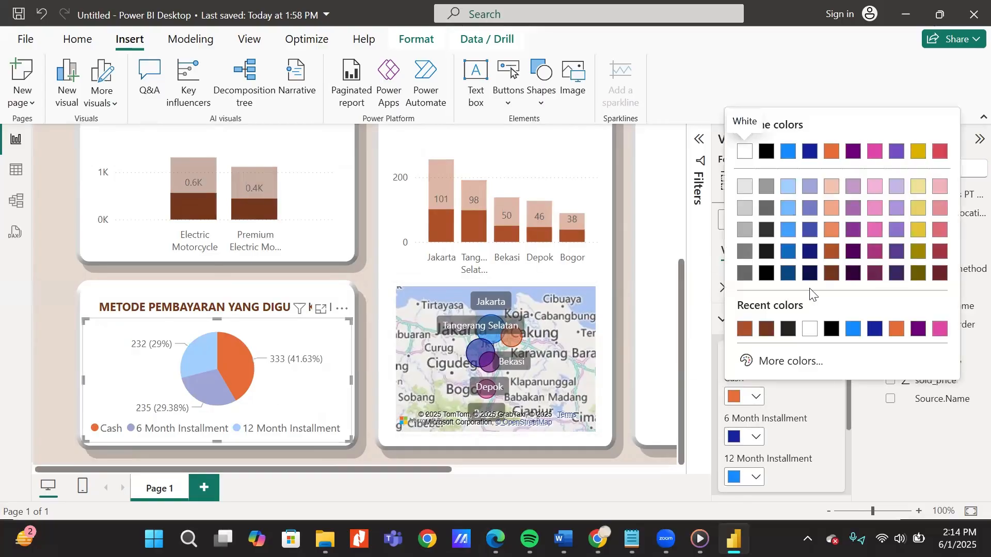
pyautogui.click(831, 274)
pyautogui.click(746, 437)
pyautogui.click(834, 272)
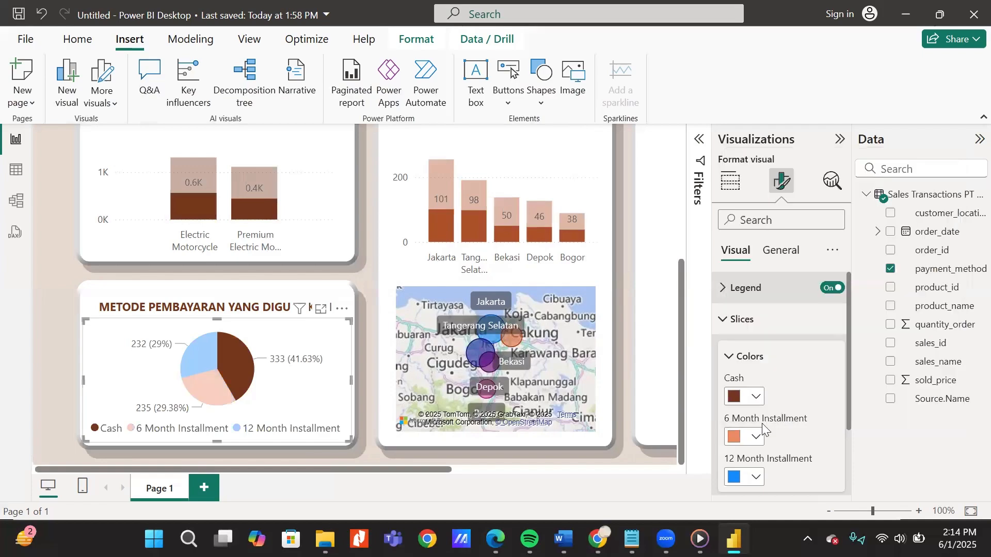
pyautogui.click(751, 478)
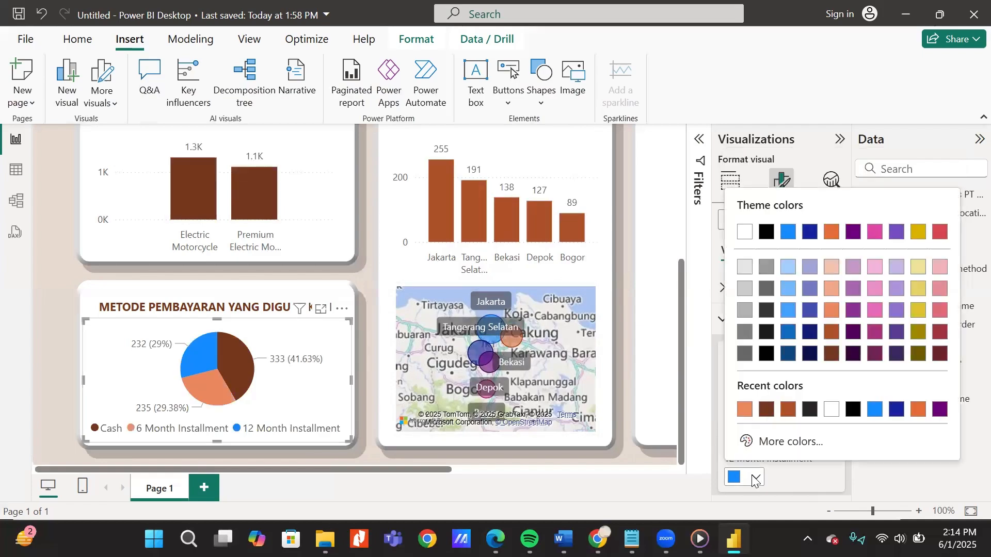
pyautogui.click(829, 268)
pyautogui.click(363, 257)
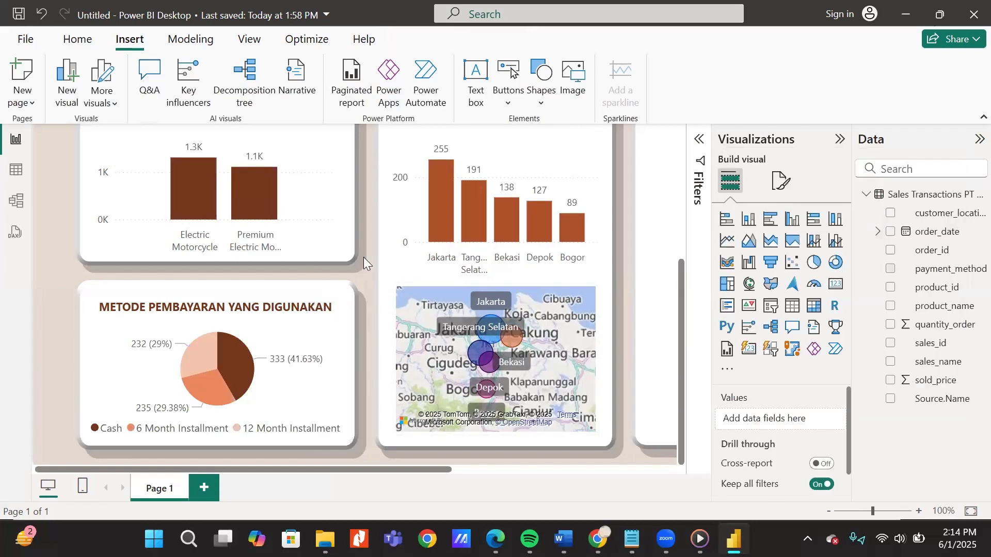
# Zoom the customer map in on the Jakarta area and shift its view slightly
pyautogui.hscroll(3, 284, 351)
pyautogui.hscroll(10, 283, 351)
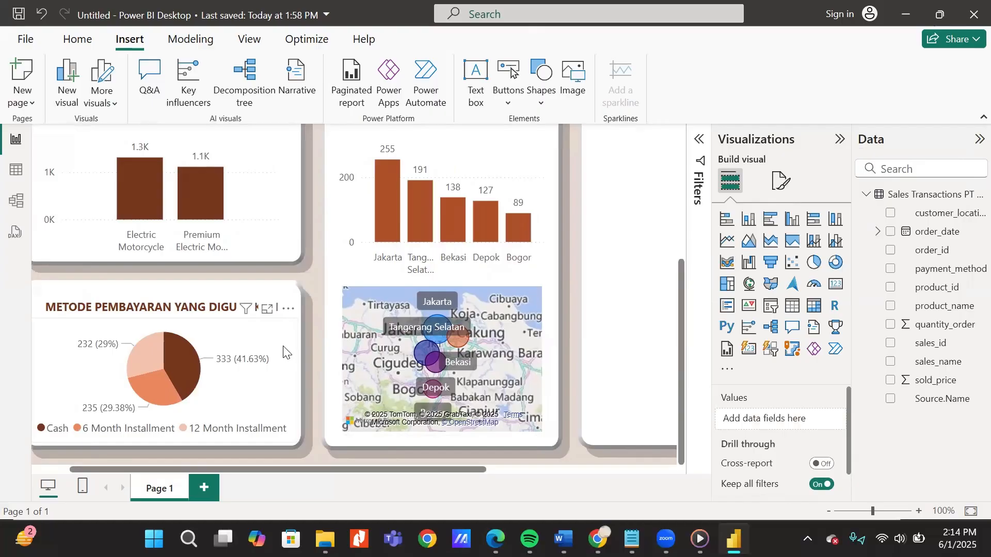
pyautogui.scroll(3, 282, 345)
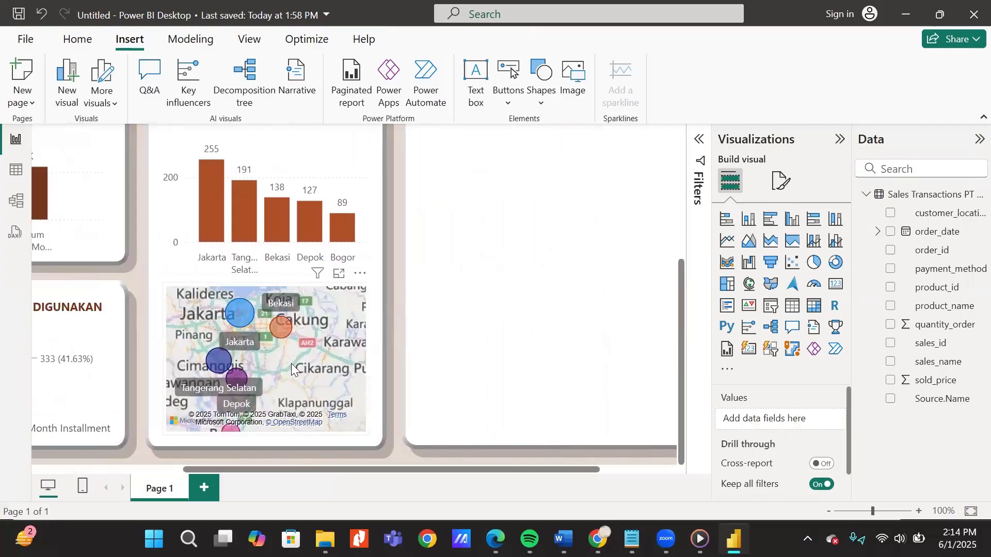
pyautogui.moveTo(291, 363); pyautogui.dragTo(314, 377)
pyautogui.click(534, 301)
# Duplicate the ASAL KOTA CUSTOMER heading and place the copy at the top of the large empty panel beside it
pyautogui.scroll(5, 534, 301)
pyautogui.scroll(-6, 534, 301)
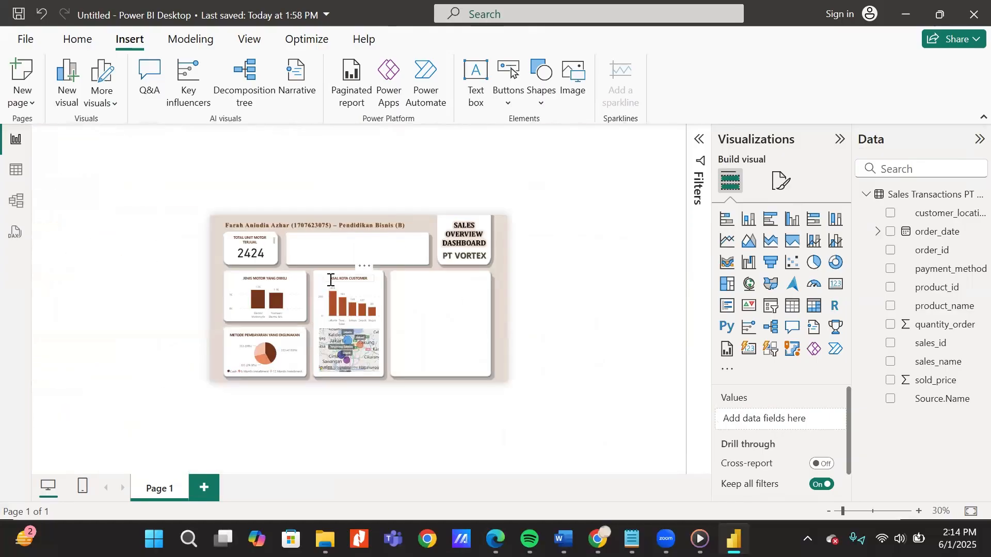
pyautogui.click(363, 278)
pyautogui.click(364, 266)
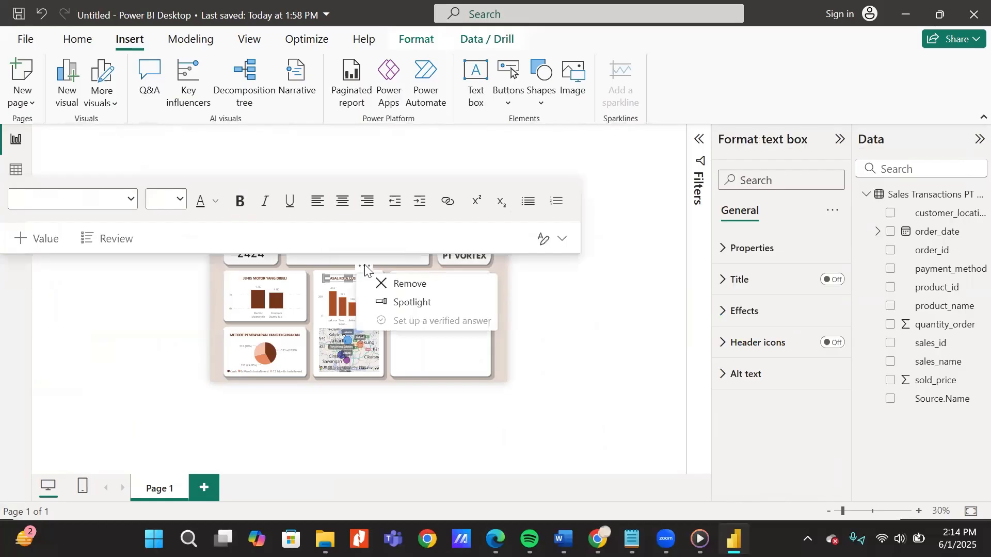
pyautogui.scroll(2, 407, 313)
pyautogui.scroll(-4, 407, 313)
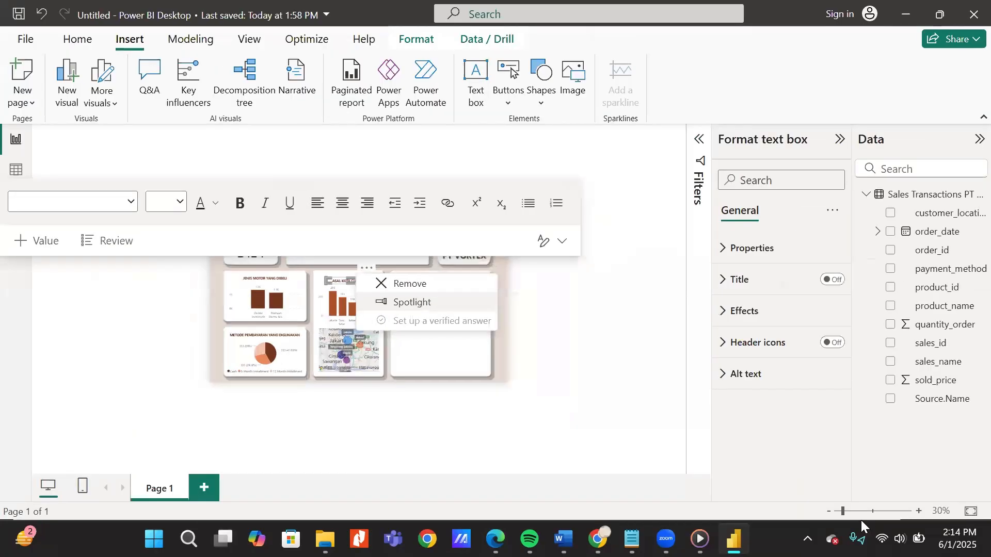
pyautogui.click(870, 515)
pyautogui.click(866, 511)
pyautogui.moveTo(436, 314); pyautogui.dragTo(599, 347)
pyautogui.moveTo(445, 334); pyautogui.dragTo(527, 297)
# Change the copied heading to PERFORMA PENJUALAN TIAP STAF, widen its text box to one line and center it in the panel
pyautogui.doubleClick(506, 309)
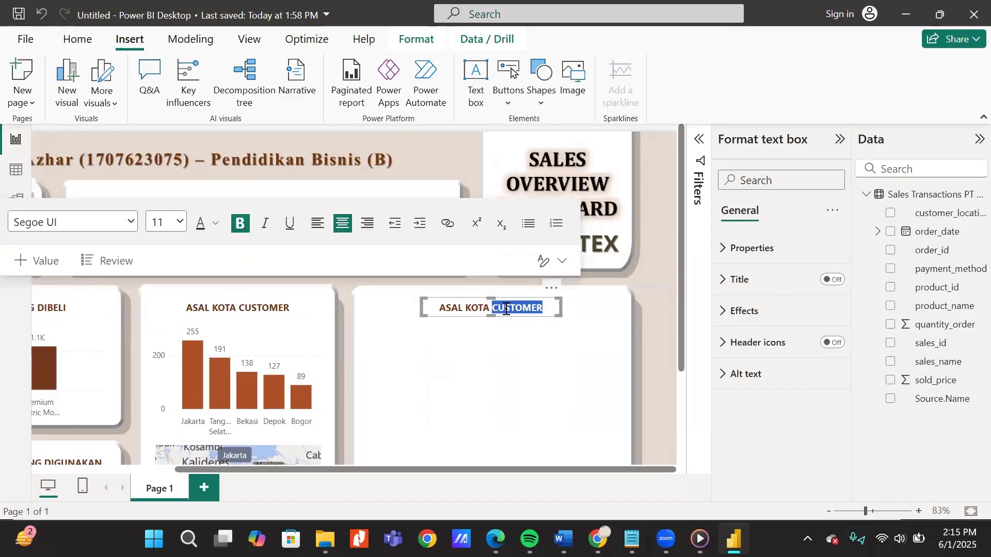
pyautogui.hotkey('ctrl', 'a')
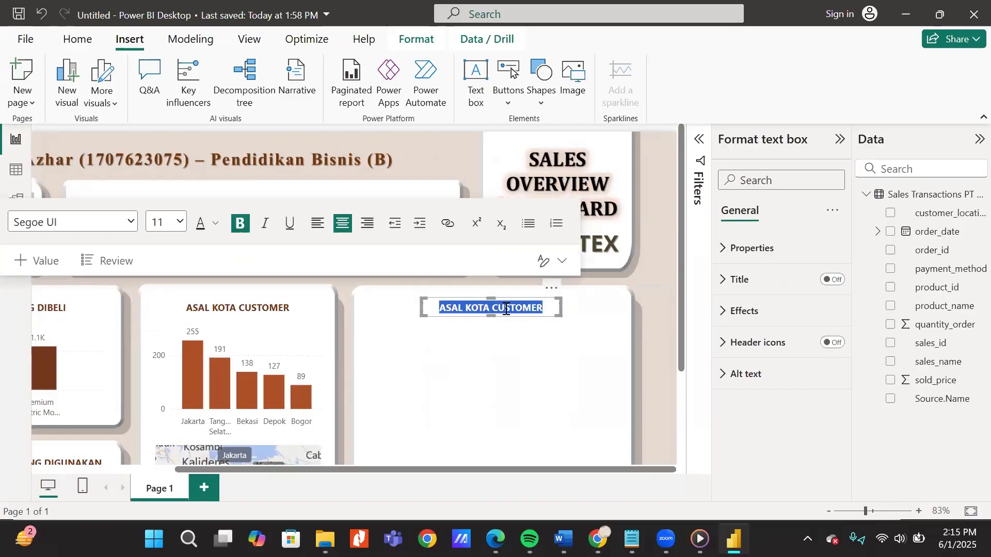
pyautogui.write('PERFORMA PEJUALAN TIAP STAF')
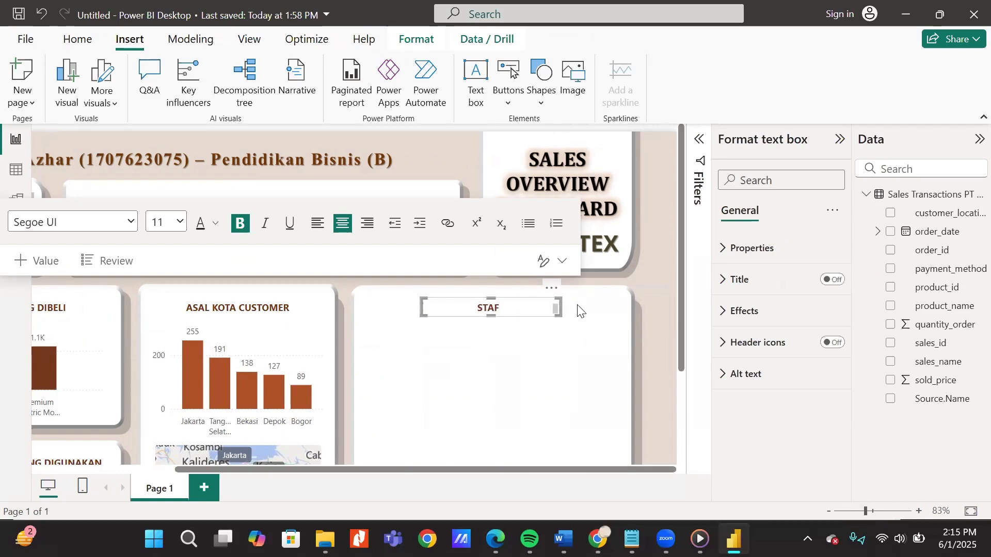
pyautogui.moveTo(577, 308); pyautogui.dragTo(622, 309)
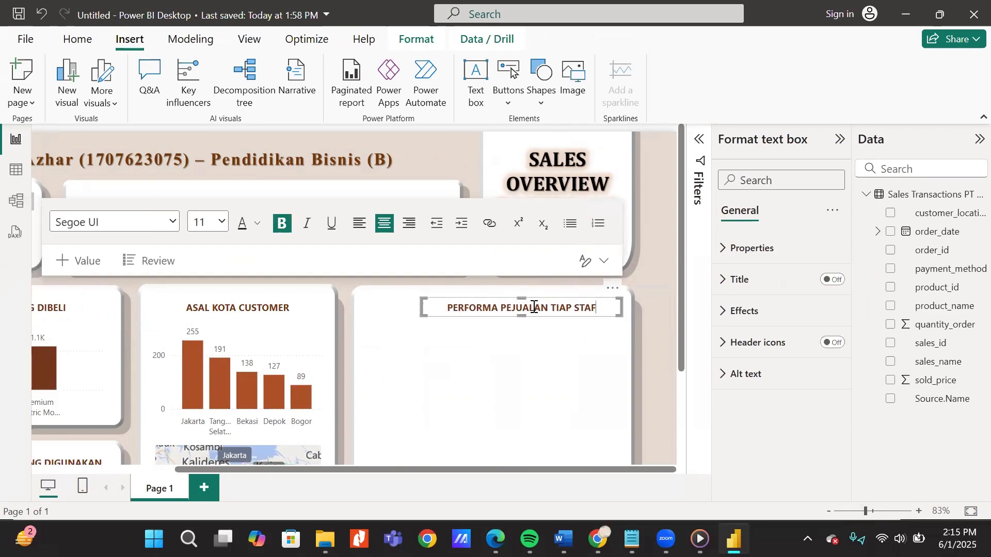
pyautogui.click(511, 307)
pyautogui.write('N')
pyautogui.press('Escape')
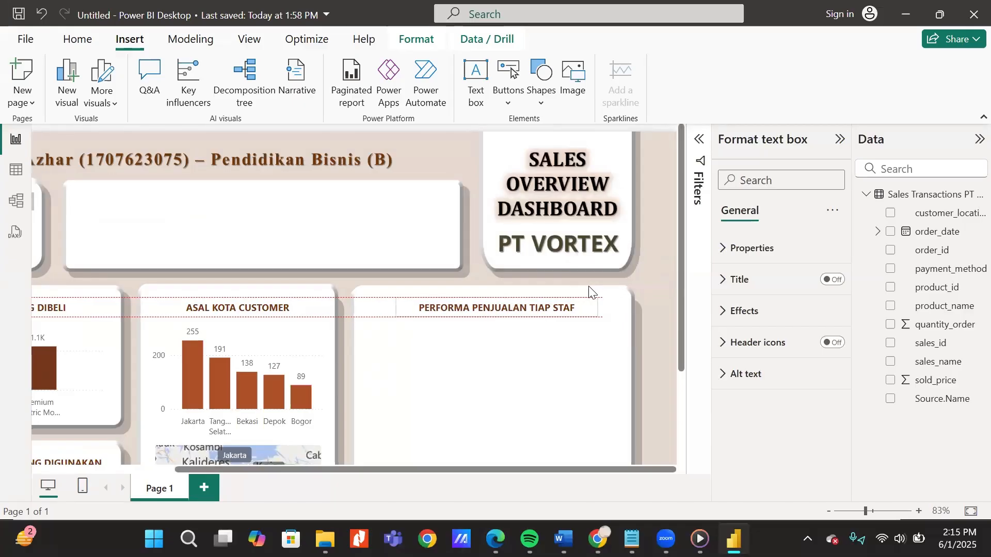
pyautogui.click(388, 400)
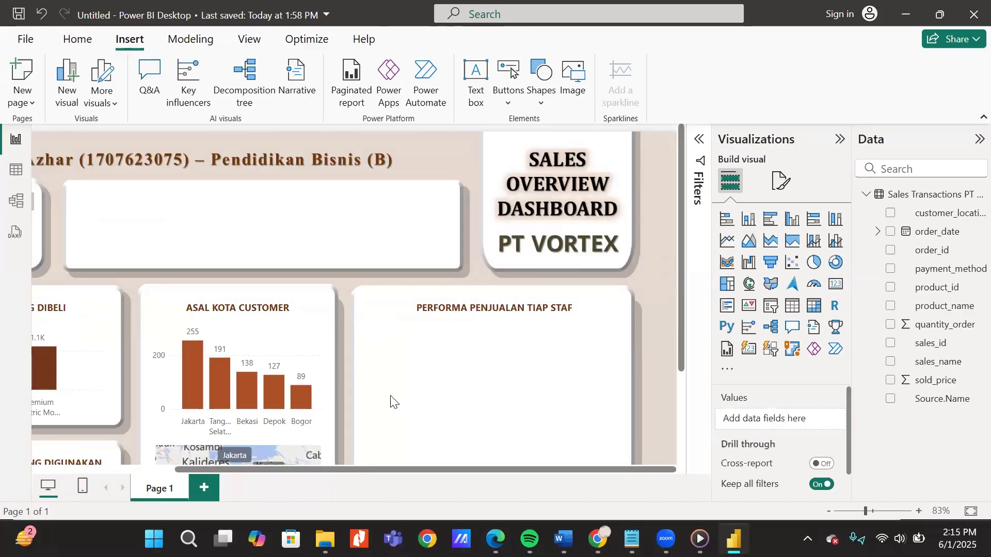
# Insert a clustered bar chart and place it in the panel below the PERFORMA PENJUALAN TIAP STAF heading
pyautogui.click(773, 221)
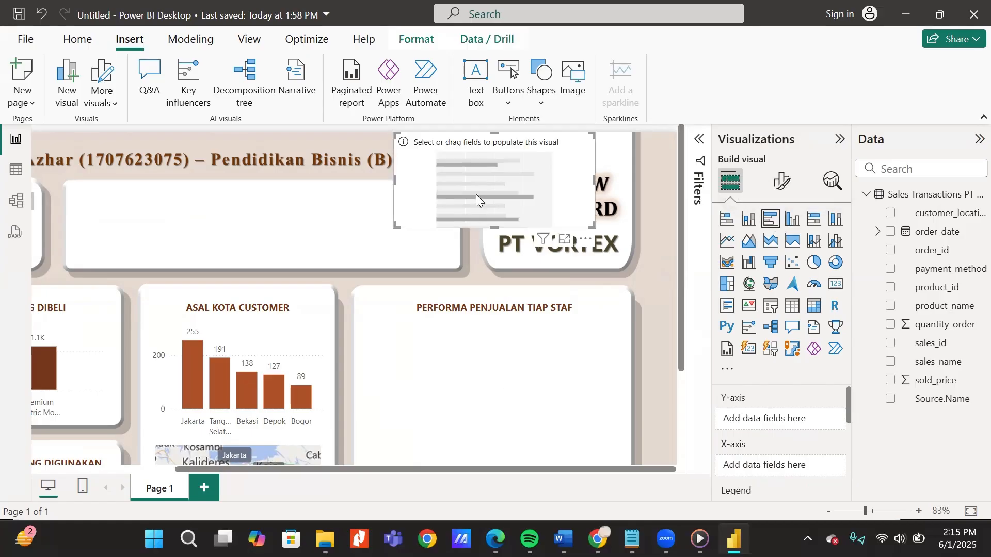
pyautogui.moveTo(476, 194); pyautogui.dragTo(460, 411)
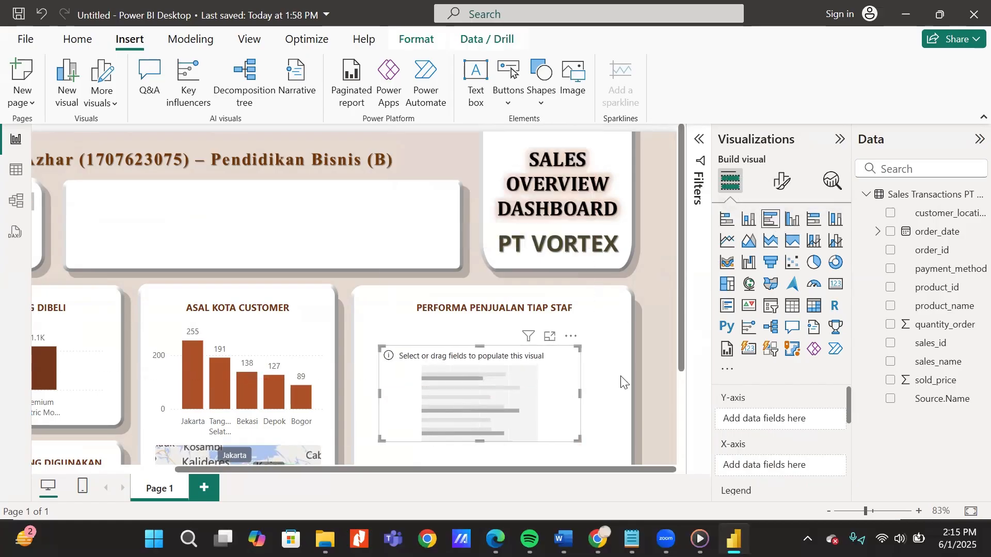
pyautogui.scroll(-3, 622, 382)
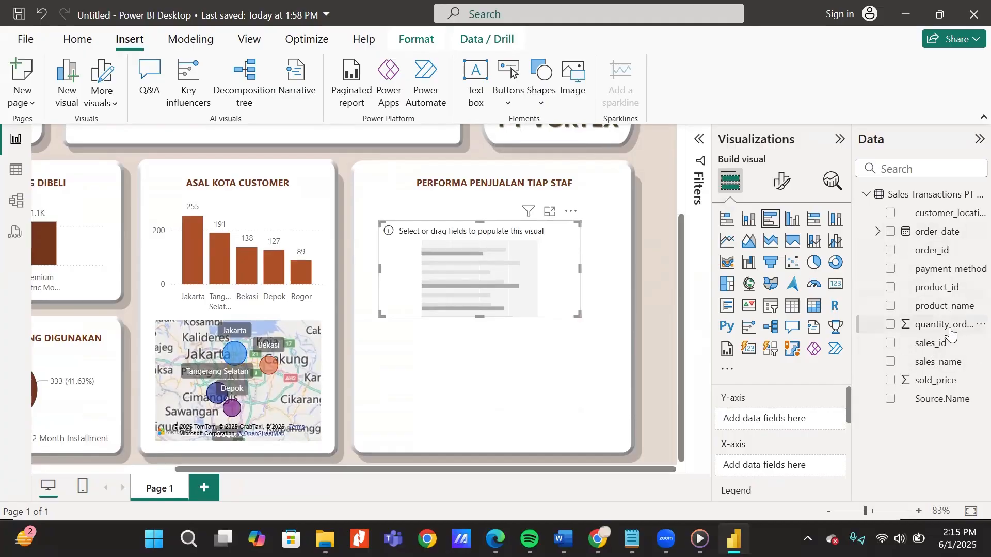
# Assign sales_name to the bar chart's Y-axis and the Sum of quantity_order to its X-axis
pyautogui.moveTo(935, 362); pyautogui.dragTo(774, 419)
pyautogui.scroll(-1, 774, 419)
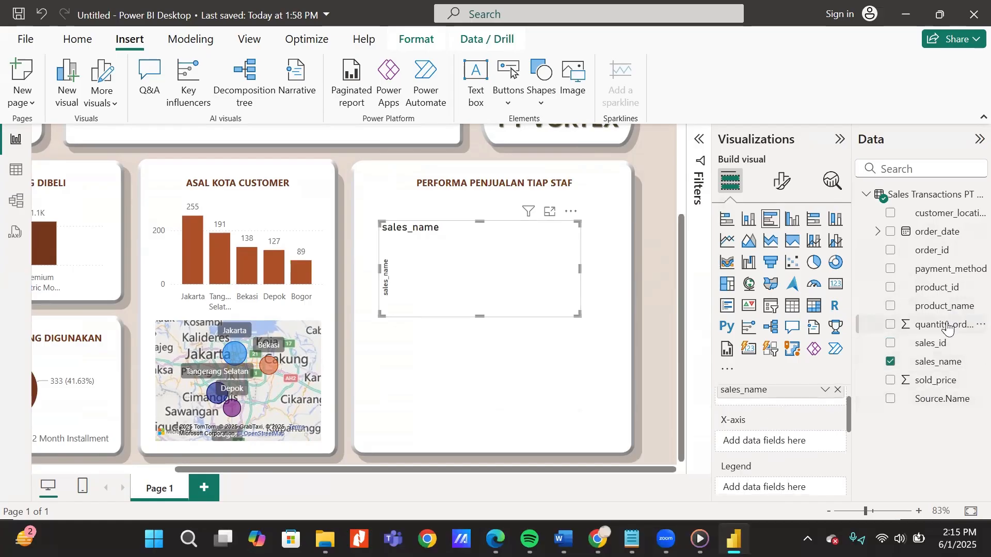
pyautogui.moveTo(948, 328); pyautogui.dragTo(788, 442)
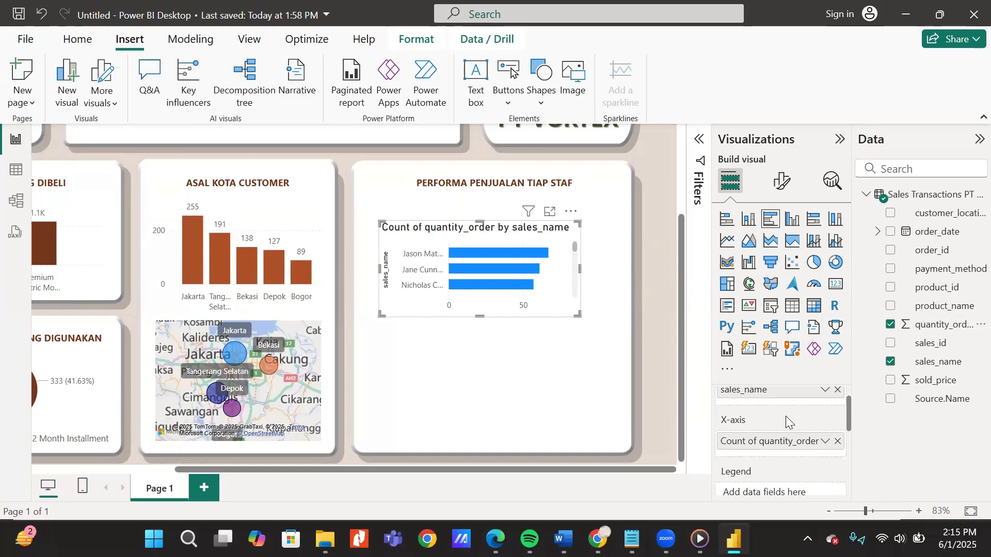
pyautogui.scroll(1, 785, 415)
pyautogui.scroll(-2, 786, 416)
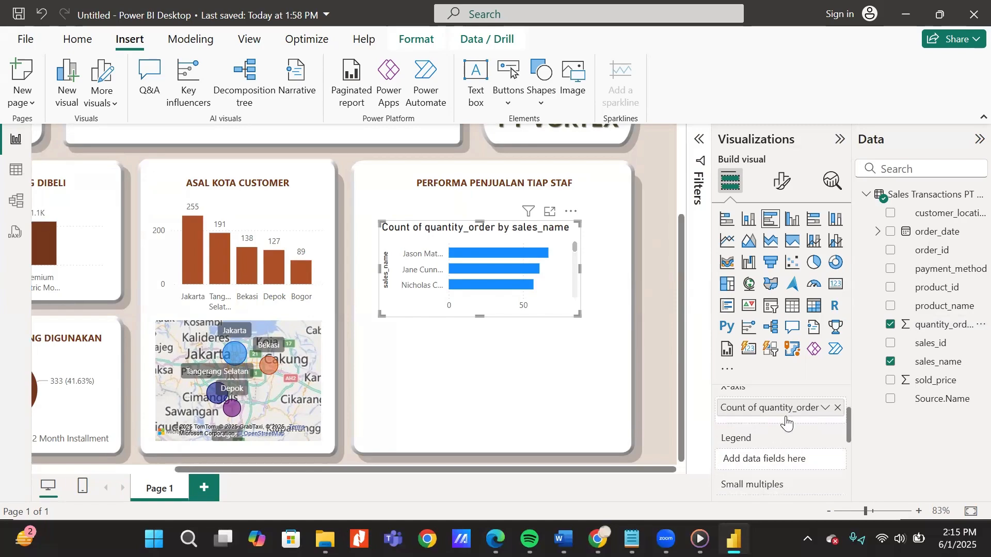
pyautogui.click(824, 408)
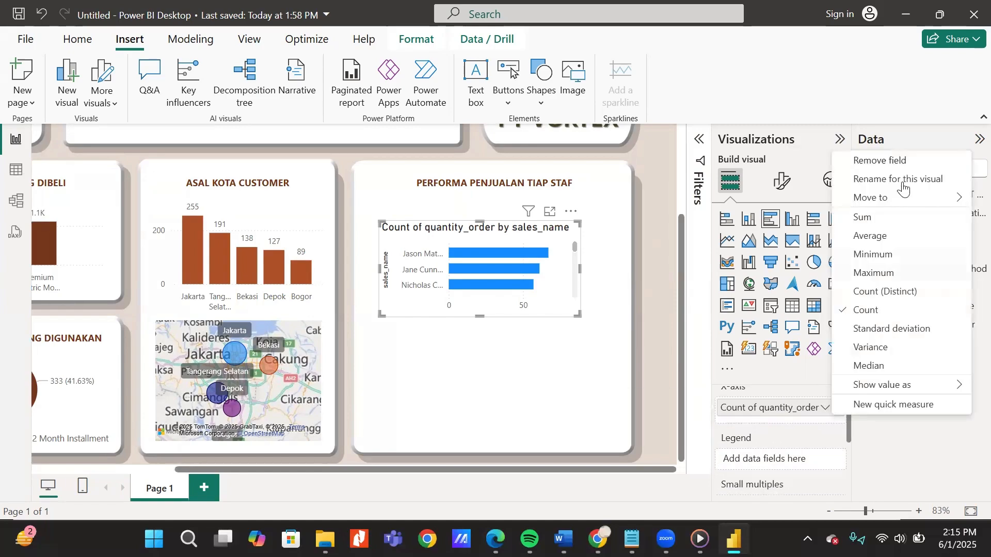
pyautogui.click(886, 218)
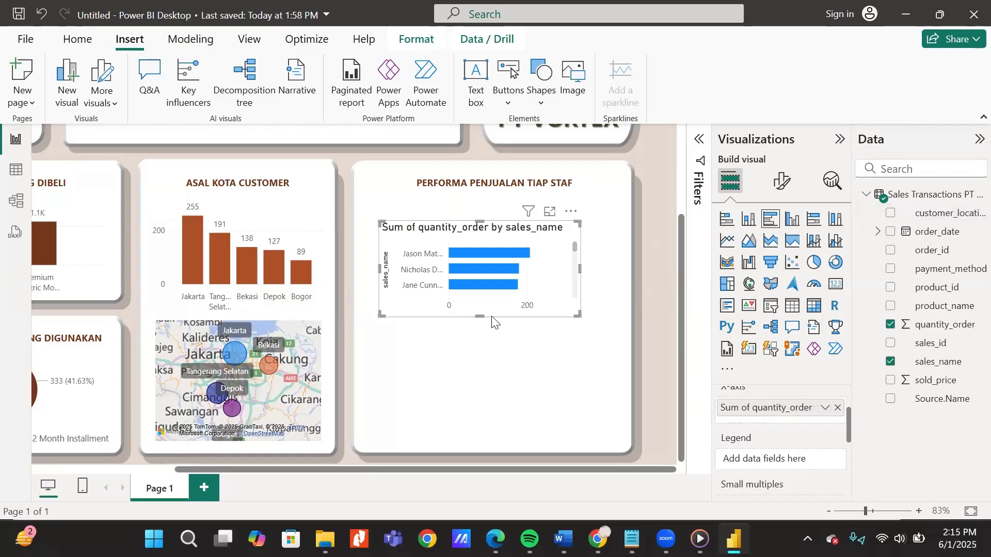
# Stretch the bar chart taller and move it up so it fills the panel's height beneath the heading
pyautogui.moveTo(480, 316); pyautogui.dragTo(475, 457)
pyautogui.moveTo(522, 348); pyautogui.dragTo(522, 319)
pyautogui.moveTo(479, 427)
pyautogui.mouseDown()
pyautogui.moveTo(479, 466)
pyautogui.moveTo(480, 440)
pyautogui.mouseUp()
# Turn off the staff bar chart's title
pyautogui.click(782, 181)
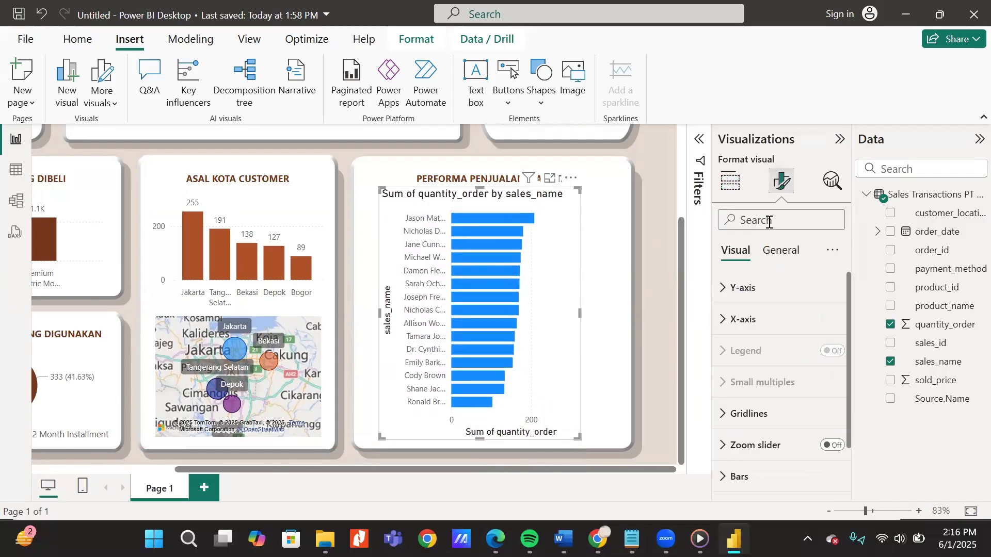
pyautogui.click(777, 256)
pyautogui.click(831, 320)
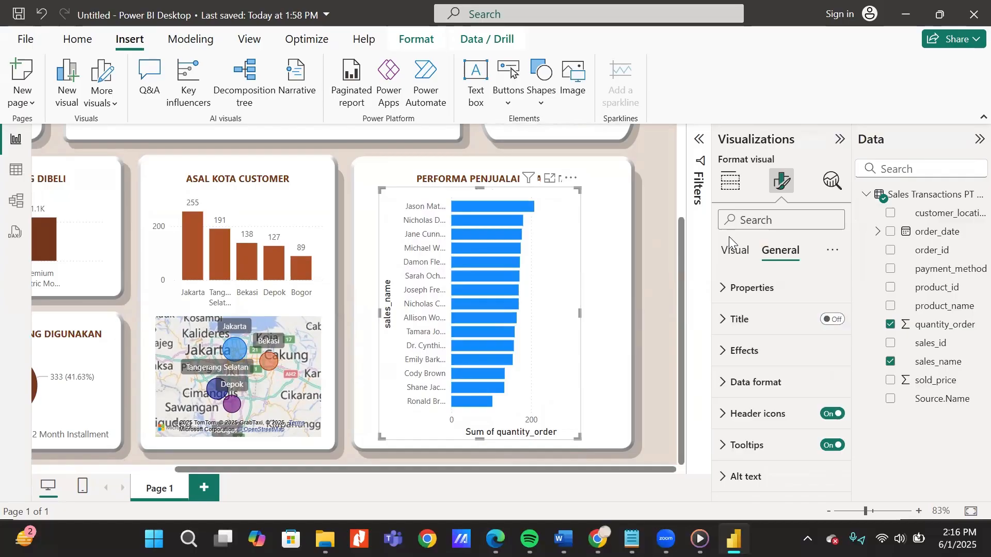
# Turn off the Y-axis and X-axis titles of the staff bar chart
pyautogui.click(731, 251)
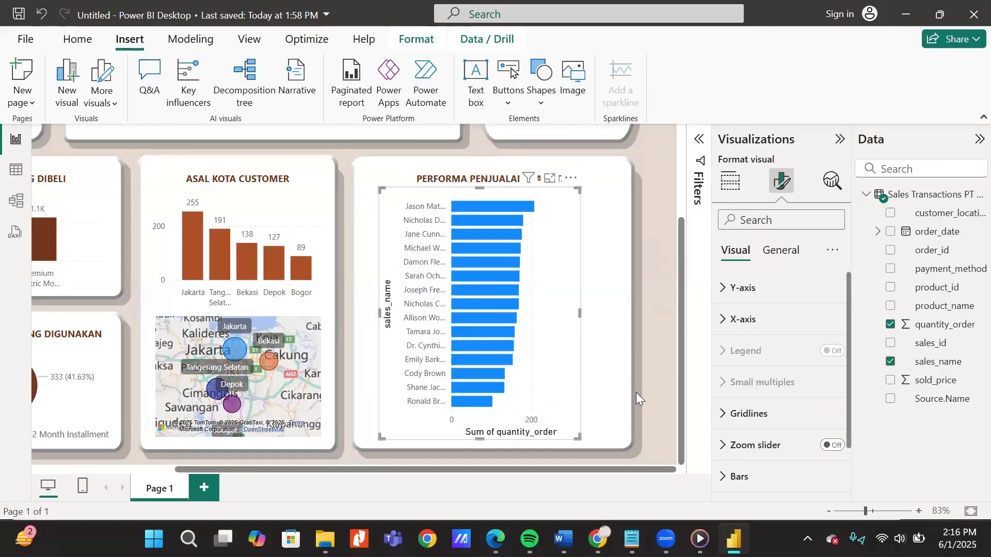
pyautogui.click(745, 288)
pyautogui.scroll(-4, 788, 382)
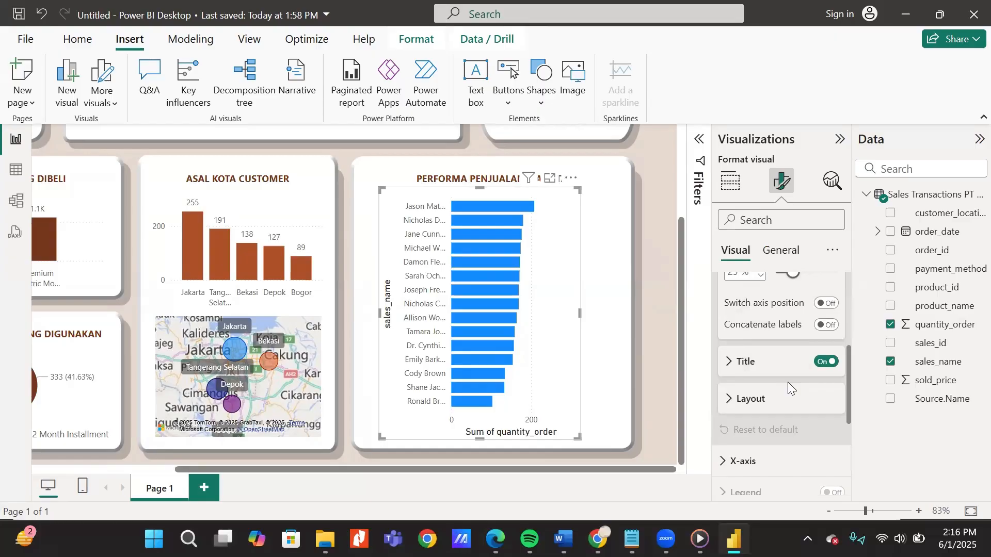
pyautogui.click(827, 363)
pyautogui.scroll(-3, 764, 335)
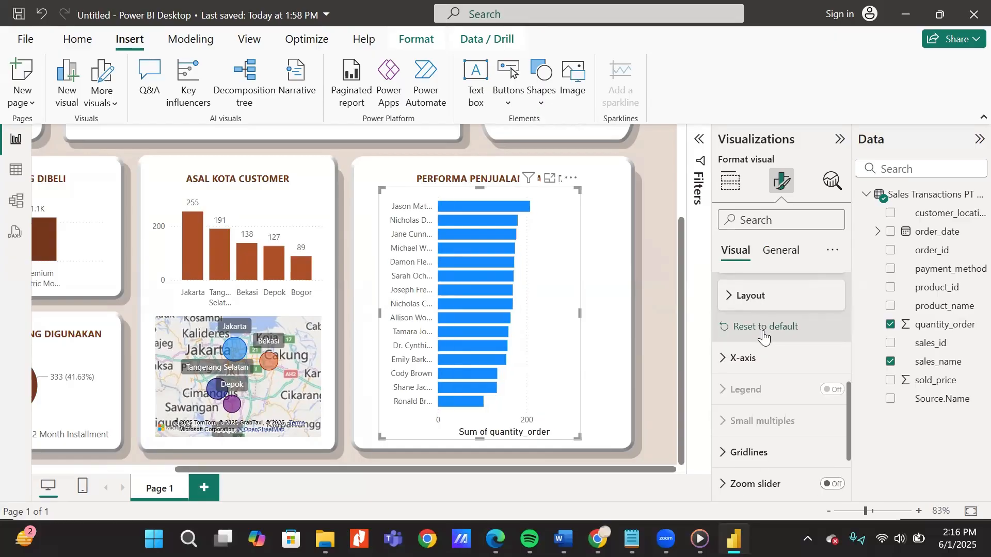
pyautogui.click(765, 359)
pyautogui.scroll(-3, 777, 474)
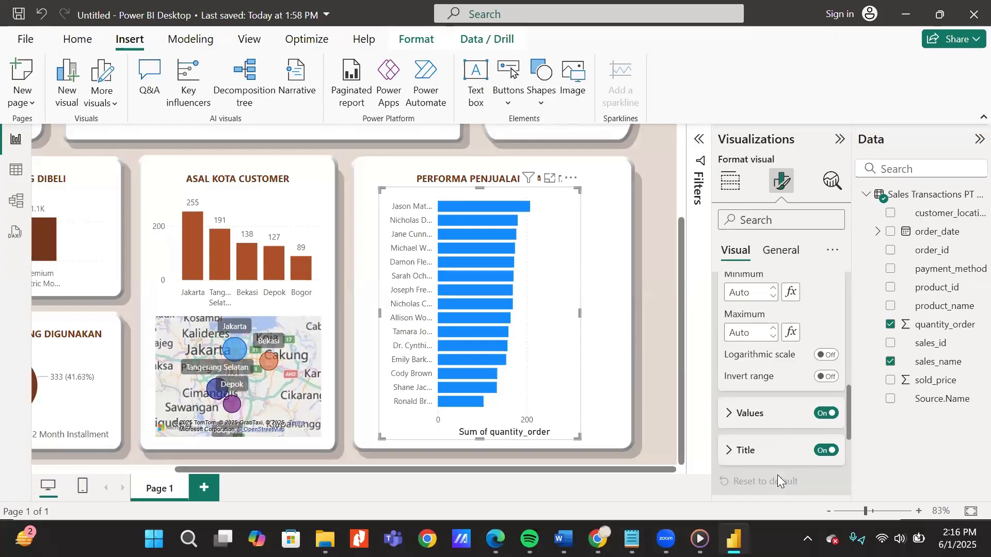
pyautogui.click(825, 451)
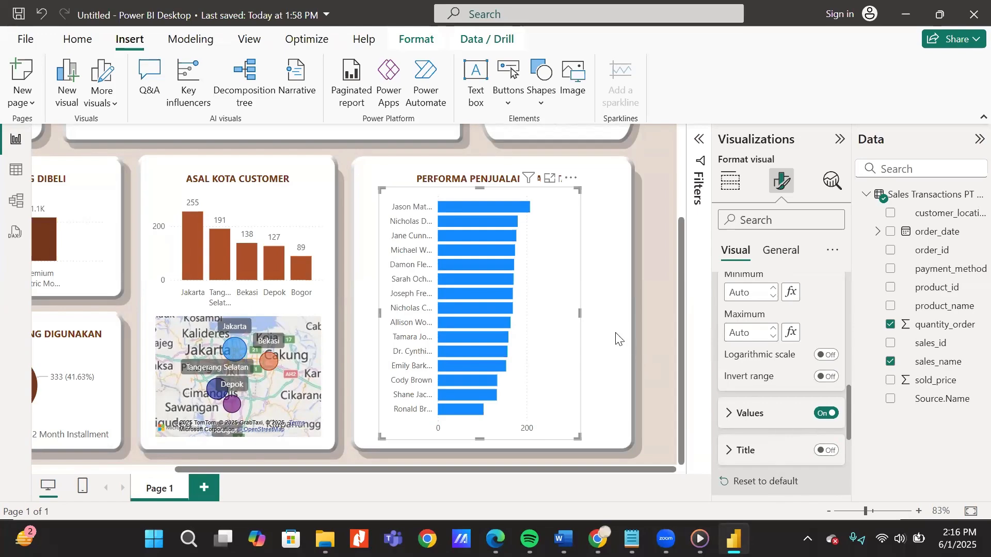
# Widen the bar chart toward both panel edges and show its quantity_order values as percent of grand total
pyautogui.moveTo(579, 311); pyautogui.dragTo(618, 312)
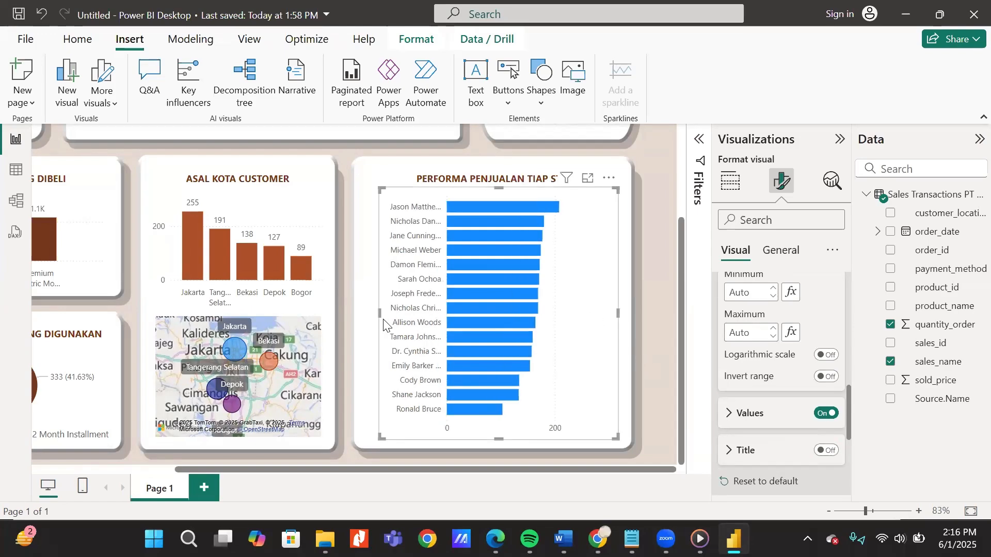
pyautogui.moveTo(384, 322); pyautogui.dragTo(373, 322)
pyautogui.click(730, 181)
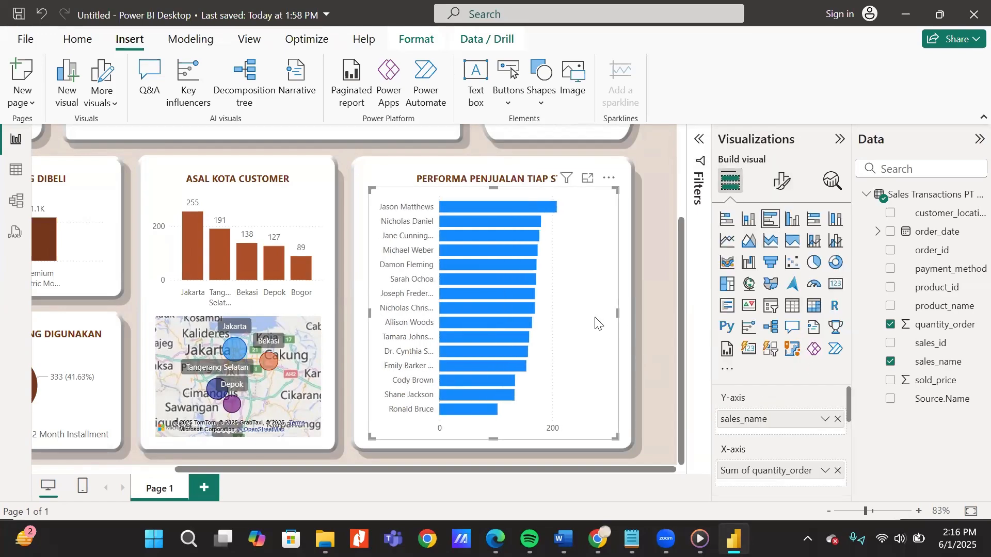
pyautogui.scroll(-2, 774, 428)
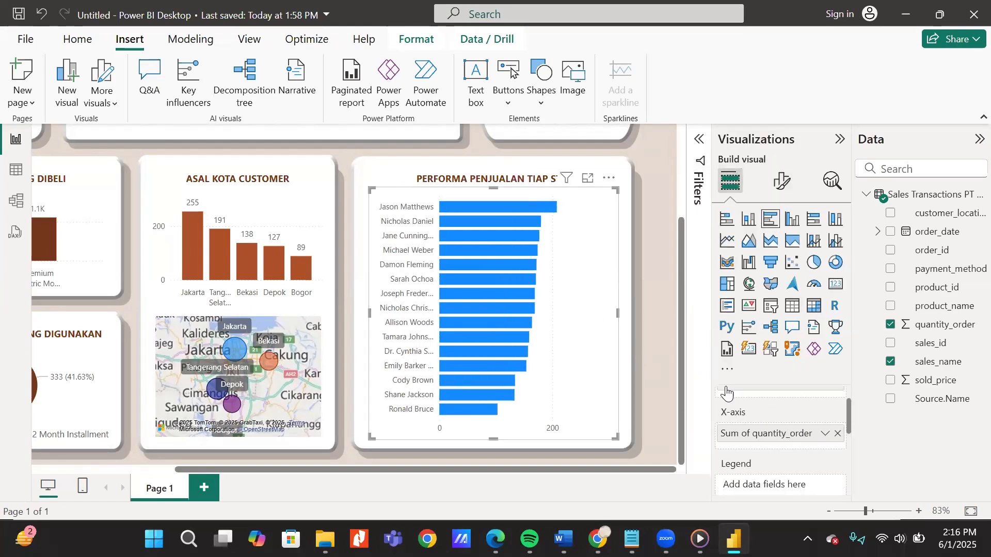
pyautogui.click(823, 433)
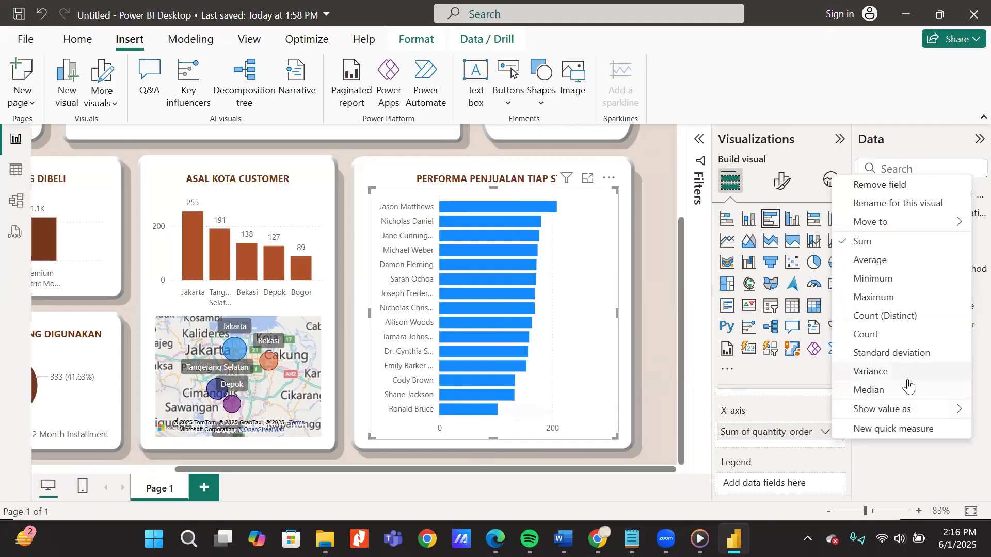
pyautogui.moveTo(909, 408)
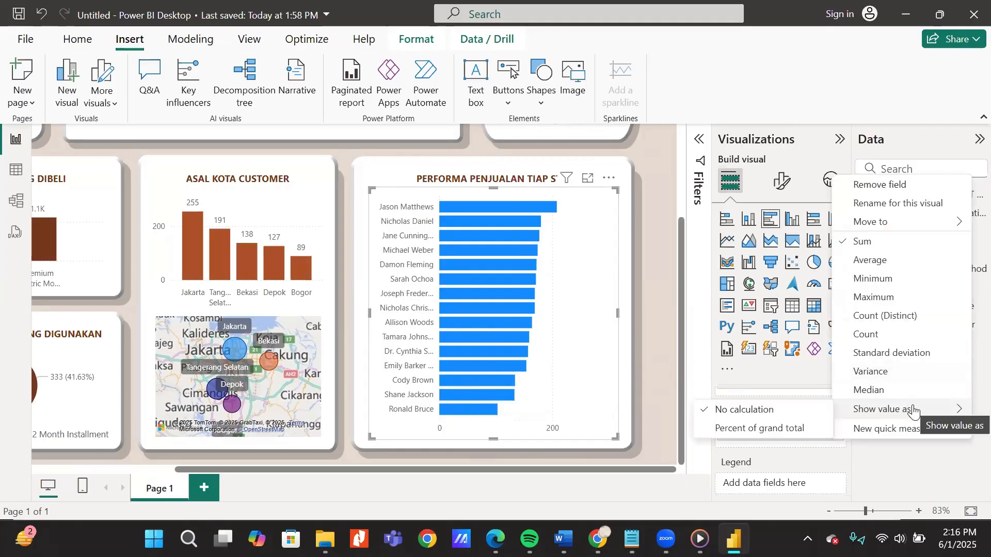
pyautogui.click(783, 429)
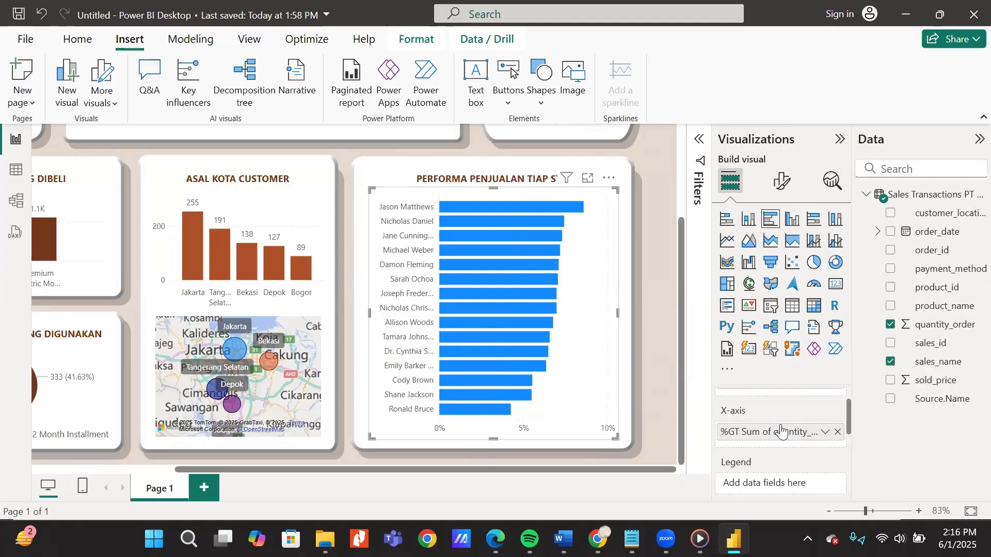
# Turn on data labels for the staff performance bars
pyautogui.scroll(-2, 761, 428)
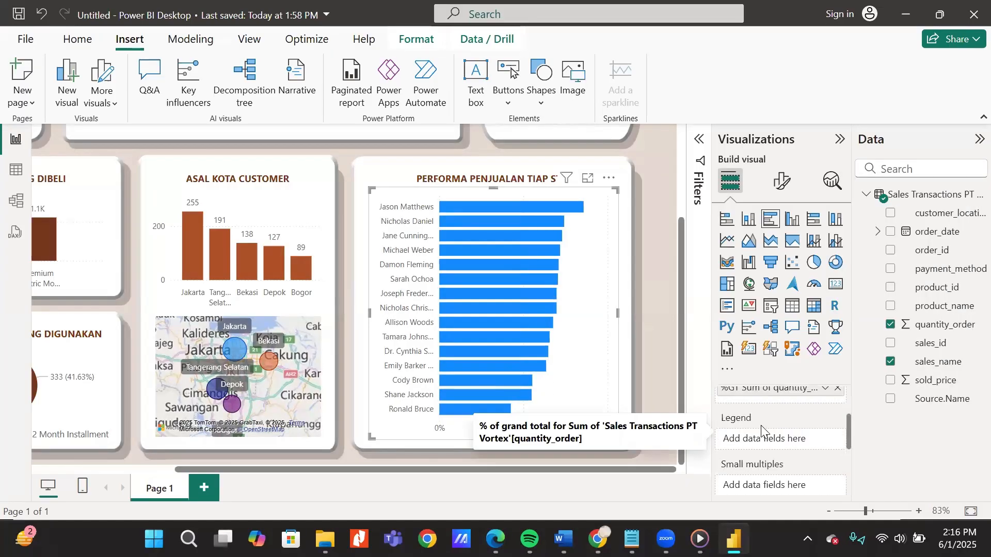
pyautogui.scroll(1, 760, 429)
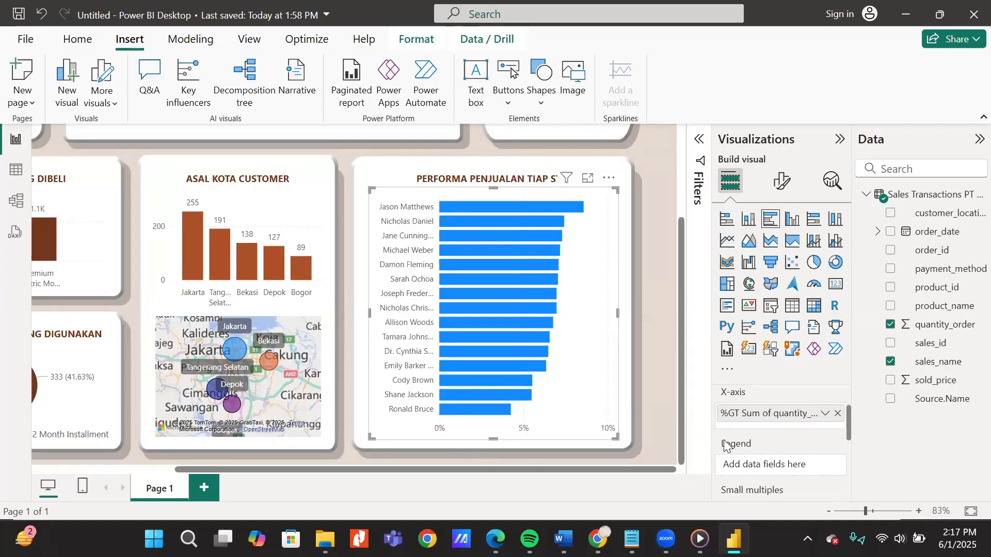
pyautogui.scroll(-3, 737, 444)
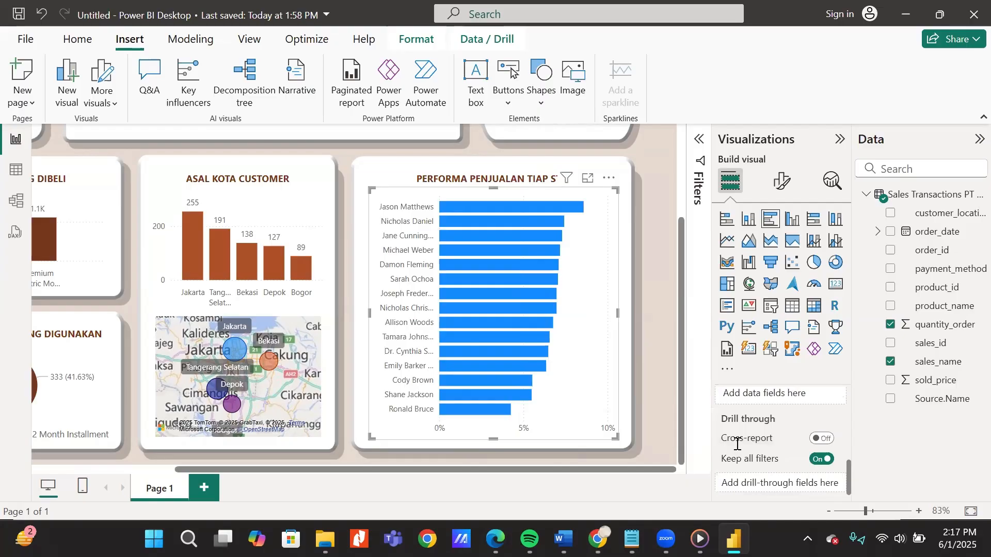
pyautogui.click(781, 180)
pyautogui.scroll(-1, 816, 422)
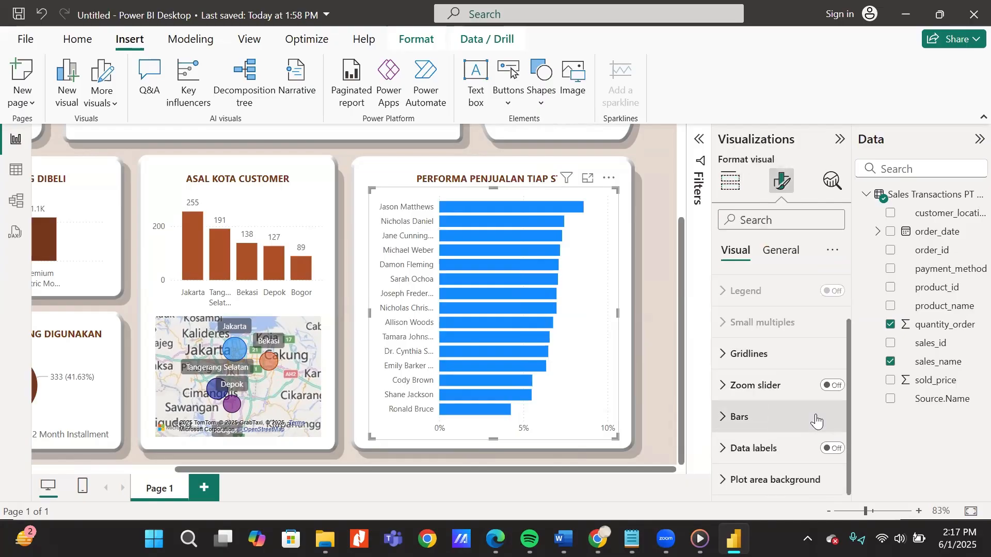
pyautogui.click(832, 450)
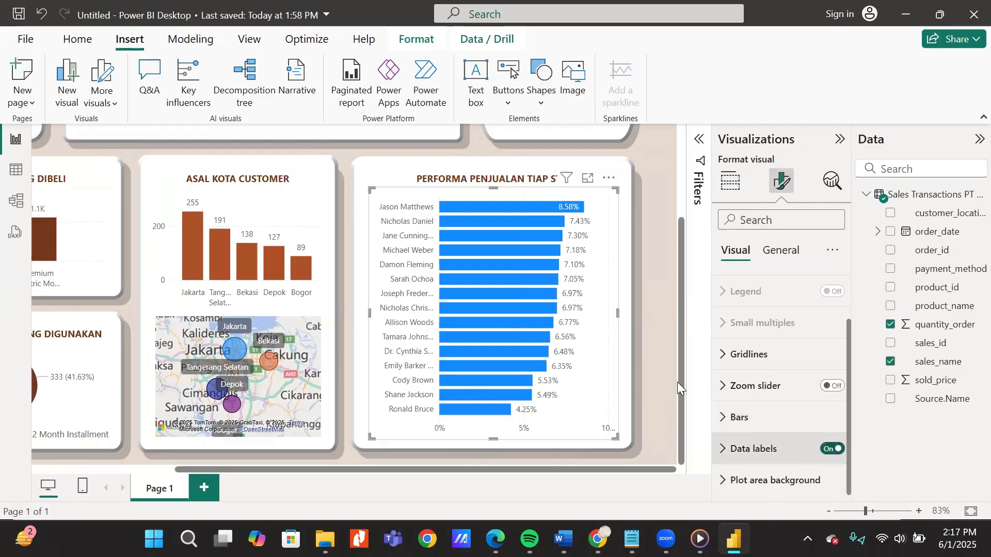
# Widen the staff bar chart slightly toward the panel edge and recolor all its bars light orange
pyautogui.moveTo(620, 313); pyautogui.dragTo(628, 311)
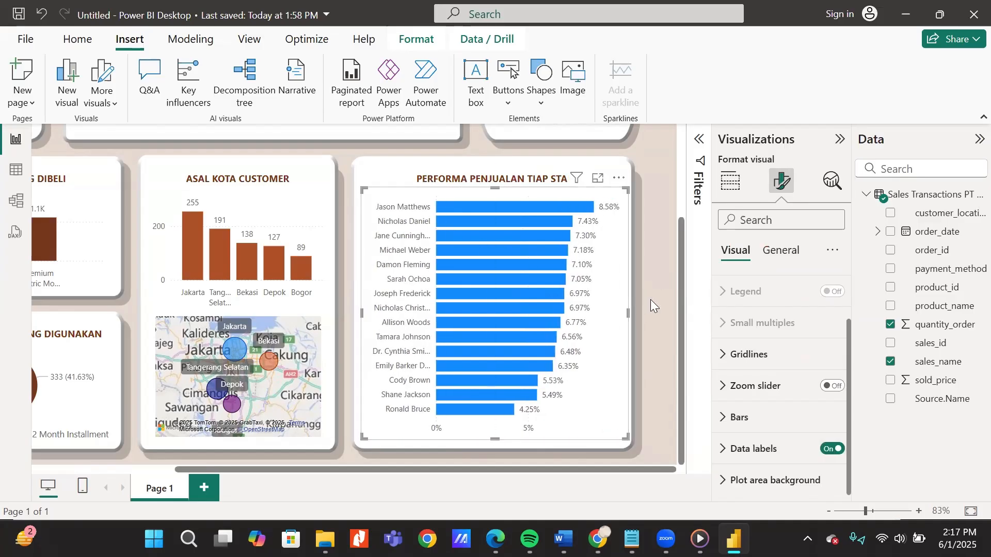
pyautogui.click(730, 182)
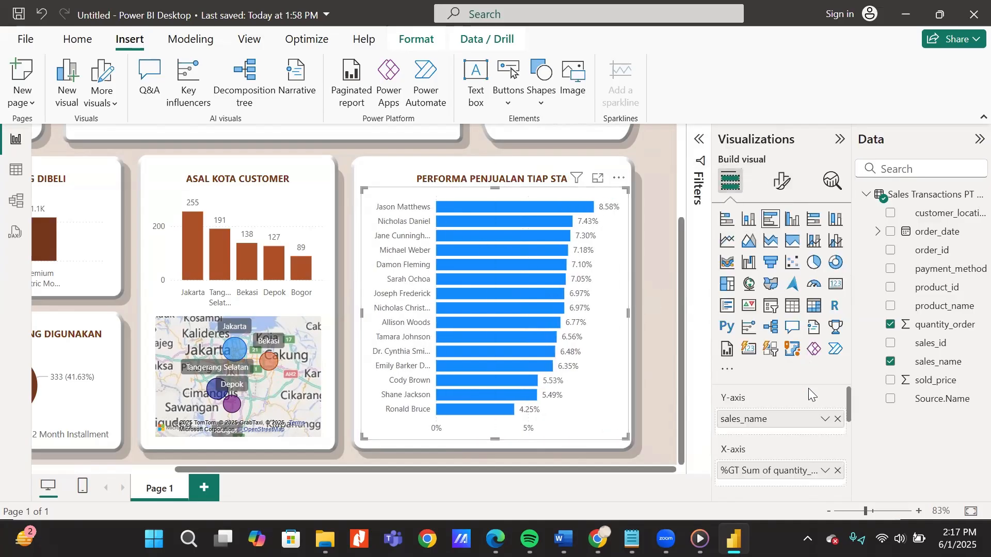
pyautogui.click(782, 180)
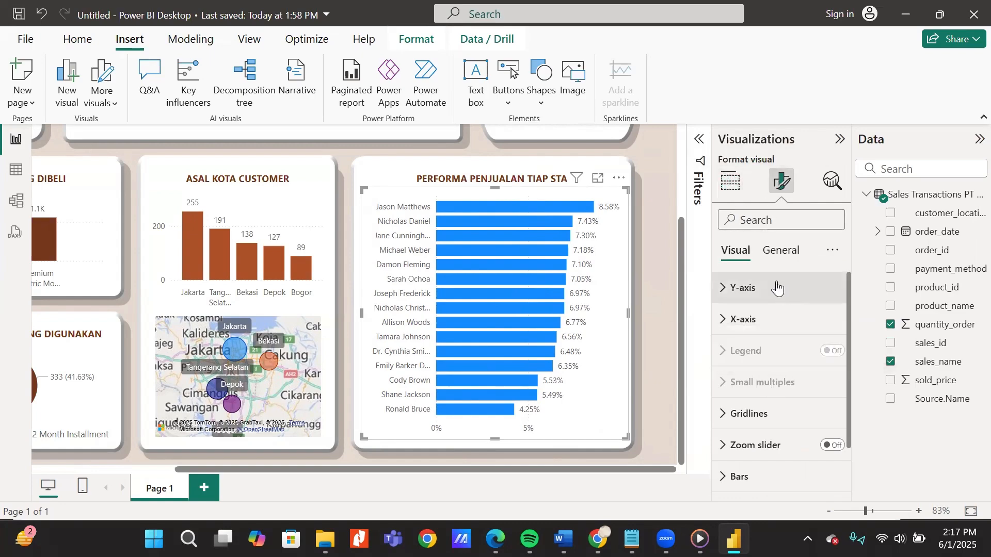
pyautogui.scroll(-1, 765, 411)
pyautogui.click(740, 420)
pyautogui.scroll(-3, 765, 427)
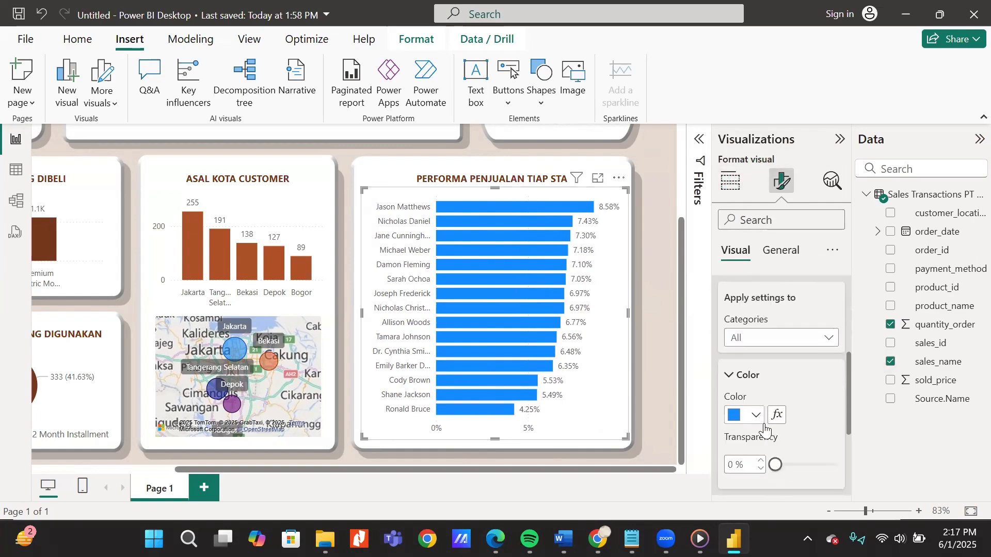
pyautogui.click(756, 414)
pyautogui.click(763, 347)
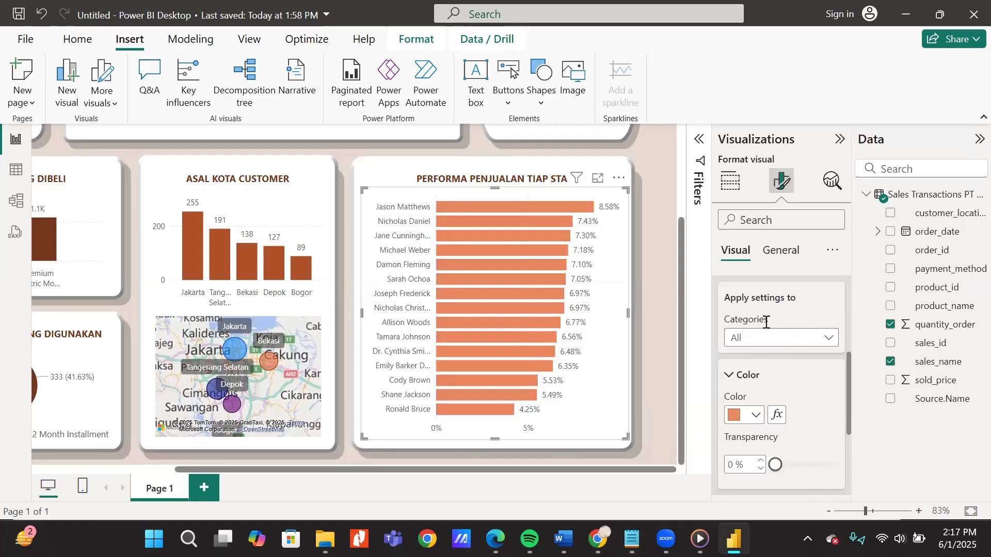
pyautogui.click(653, 397)
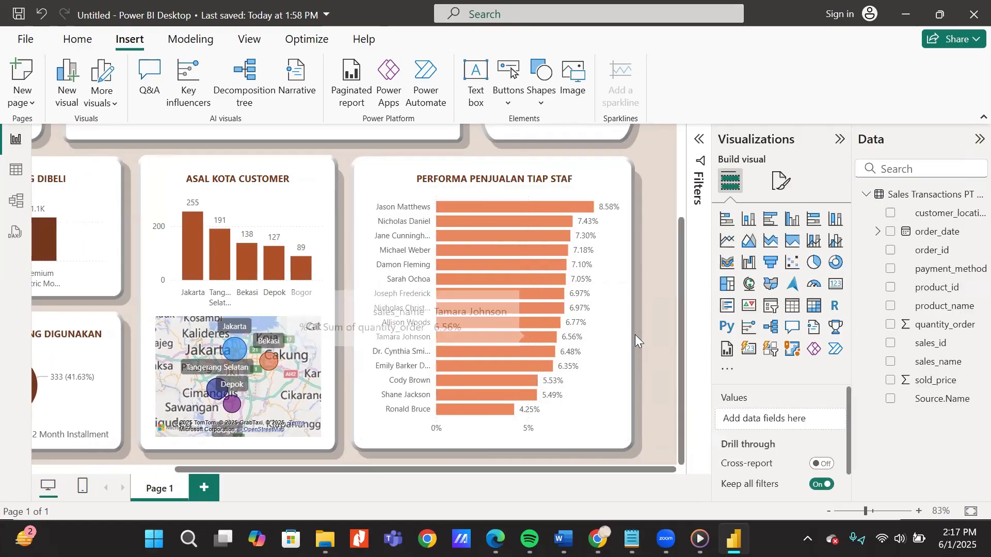
# Insert a slicer and place it over the empty panel beside the total units card
pyautogui.hscroll(-3, 499, 375)
pyautogui.scroll(3, 499, 381)
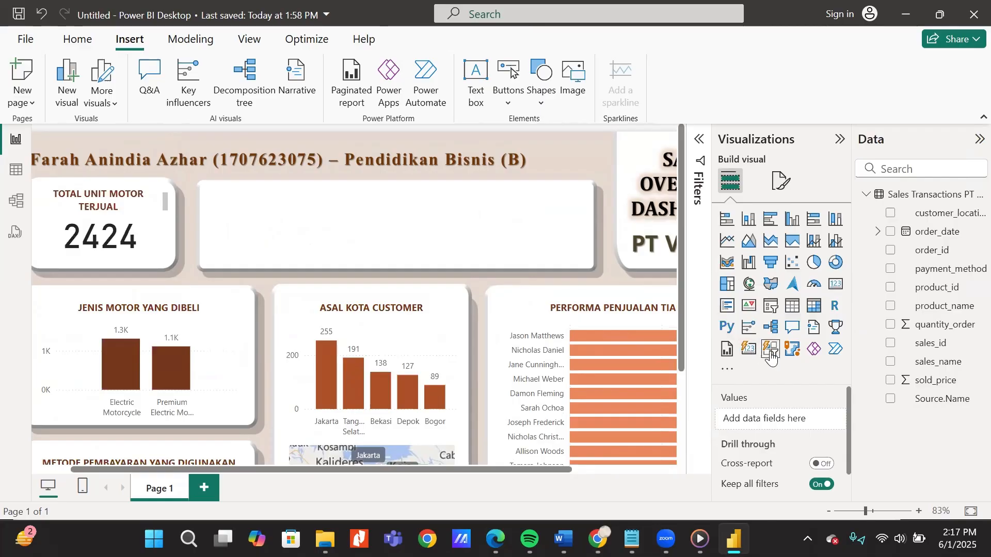
pyautogui.click(771, 306)
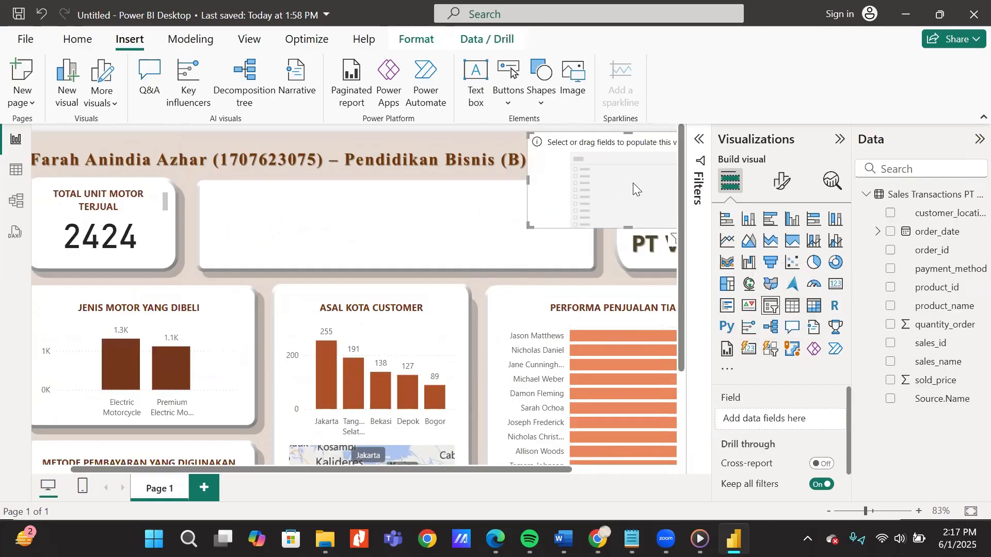
pyautogui.moveTo(632, 182); pyautogui.dragTo(377, 270)
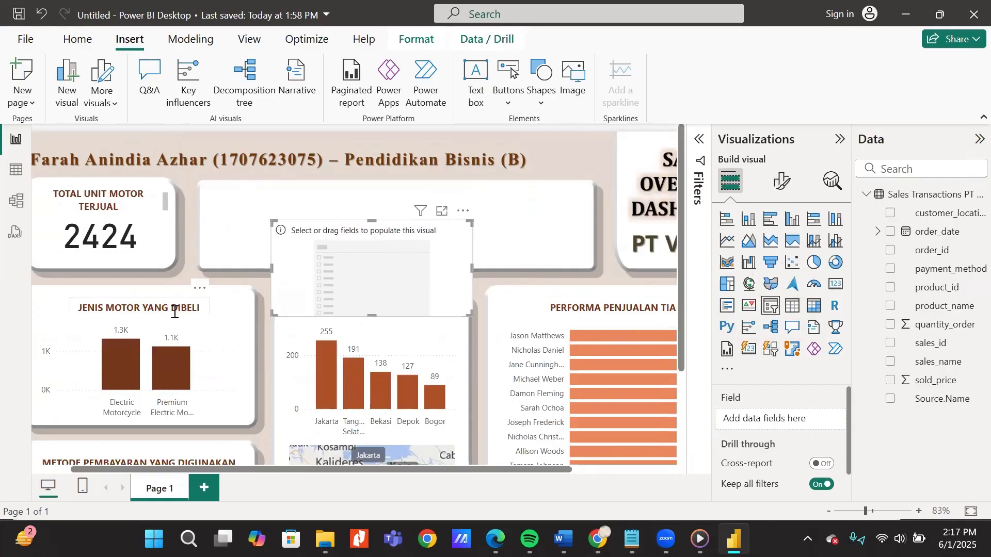
# Duplicate the JENIS MOTOR YANG DIBELI heading and move the copy to the upper middle of the empty panel
pyautogui.click(175, 312)
pyautogui.click(201, 288)
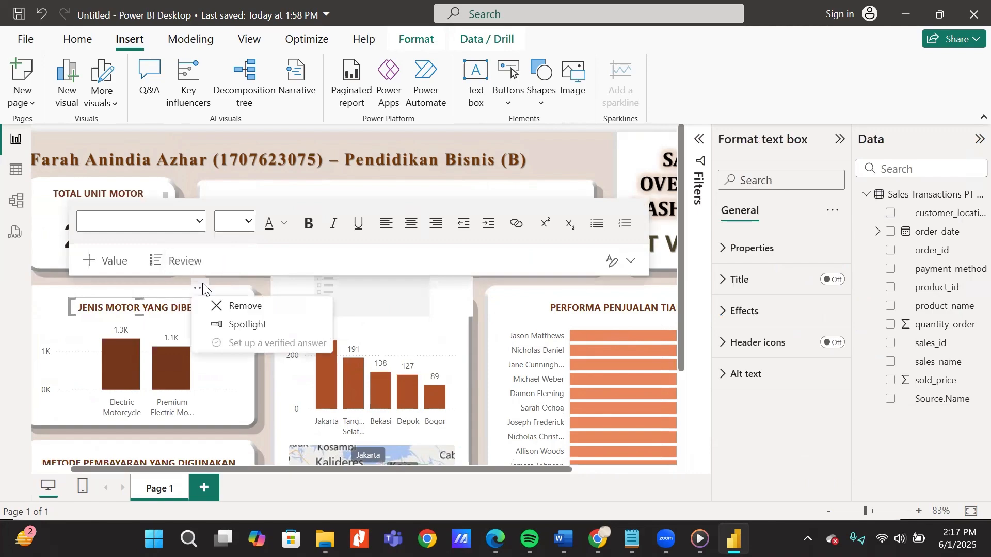
pyautogui.hotkey('ctrl', 'v')
pyautogui.click(479, 399)
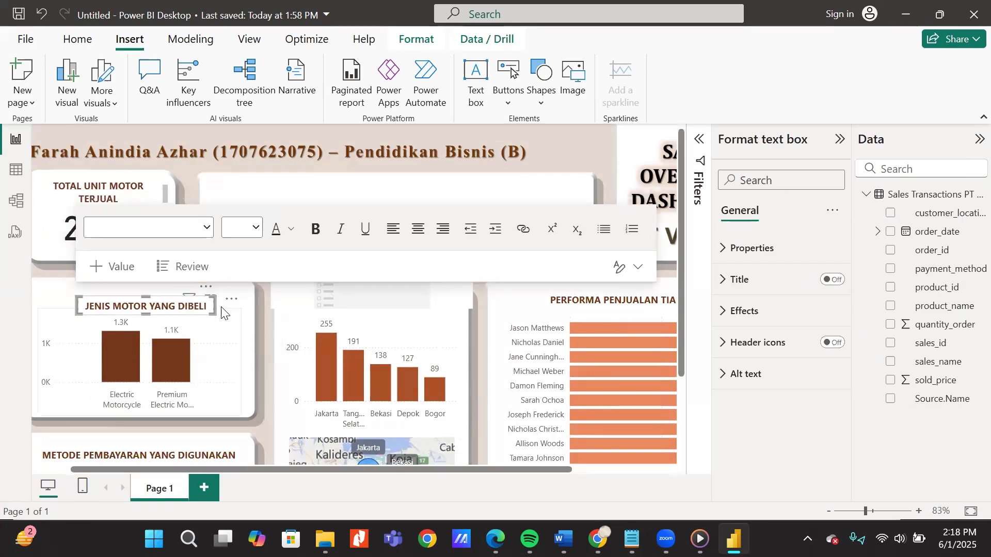
pyautogui.moveTo(207, 292); pyautogui.dragTo(458, 176)
# Change the copied heading's text to RENTANG WAKTU
pyautogui.tripleClick(438, 197)
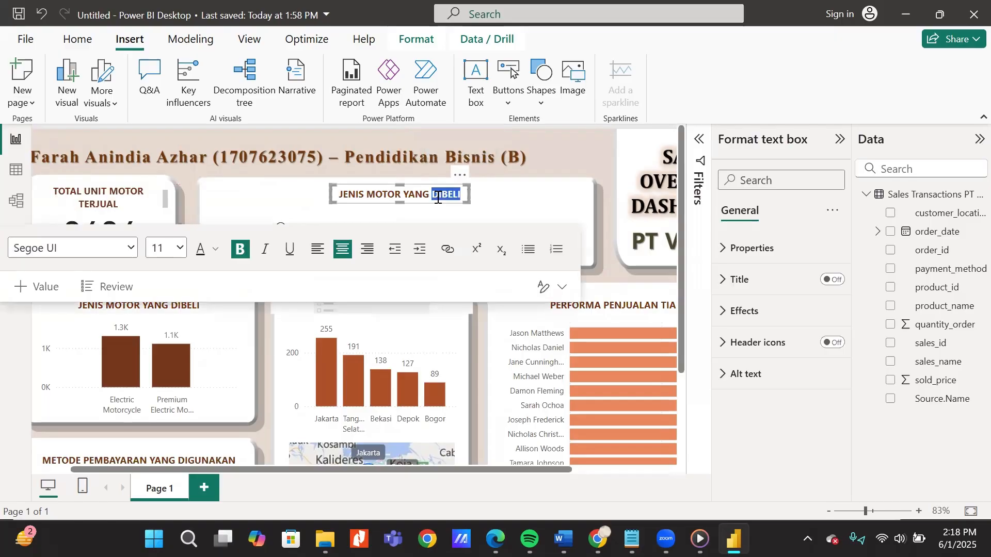
pyautogui.write('RENTANG WAKTU')
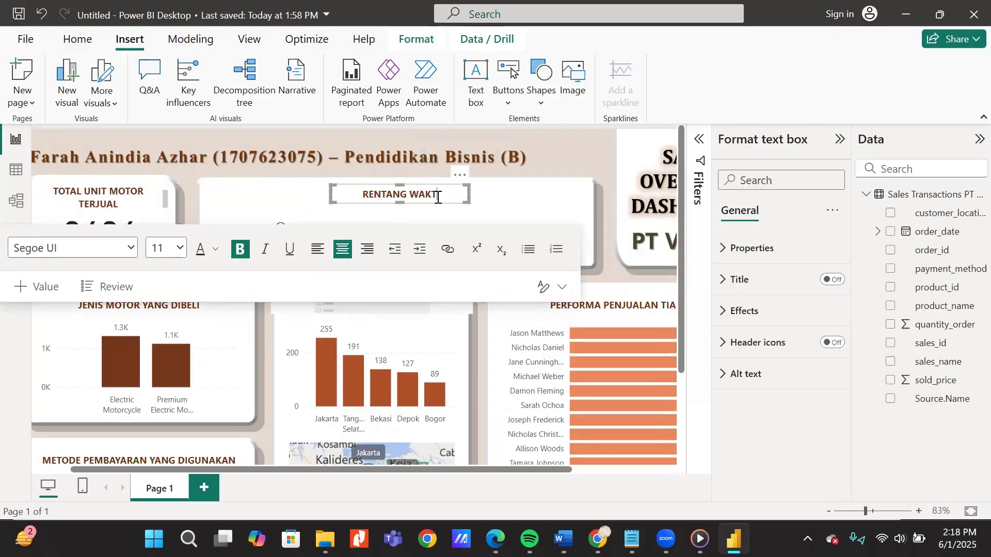
pyautogui.click(516, 206)
pyautogui.click(447, 192)
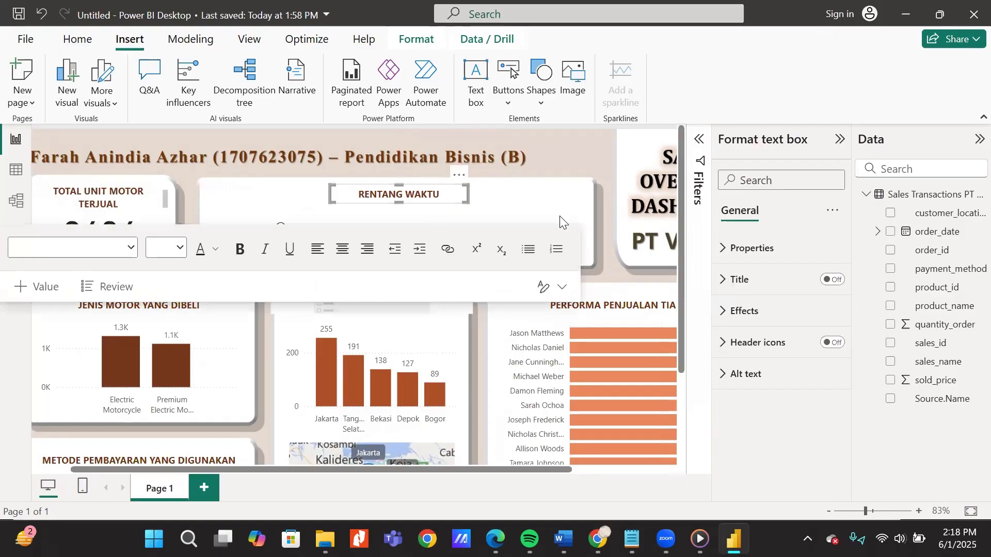
pyautogui.click(554, 203)
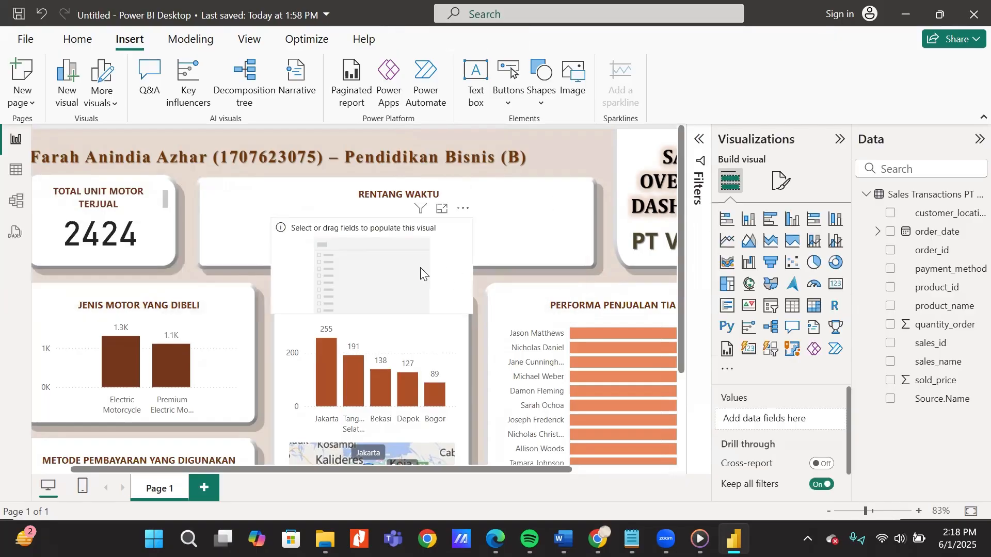
# Move the slicer into the RENTANG WAKTU panel and assign order_date as its field
pyautogui.moveTo(454, 270); pyautogui.dragTo(534, 237)
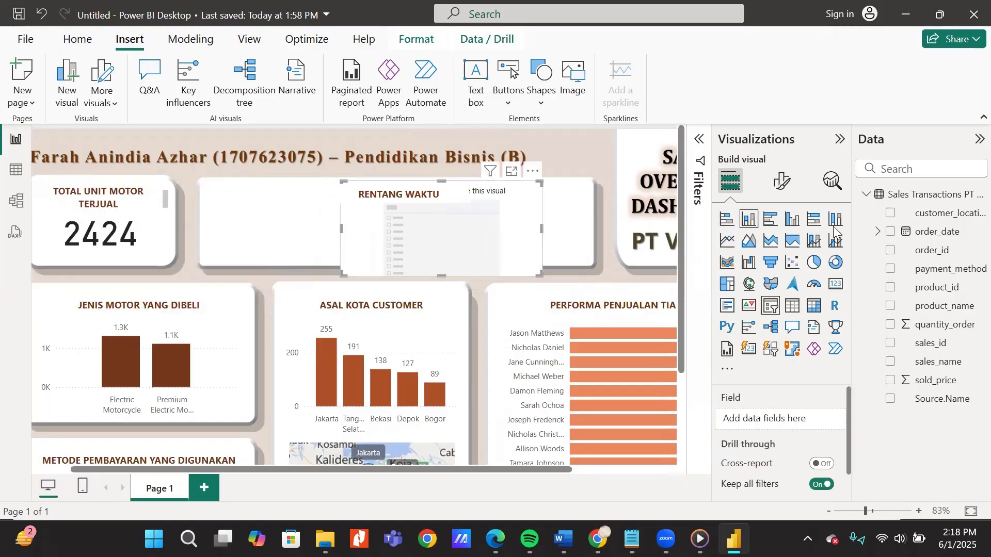
pyautogui.moveTo(948, 235); pyautogui.dragTo(809, 428)
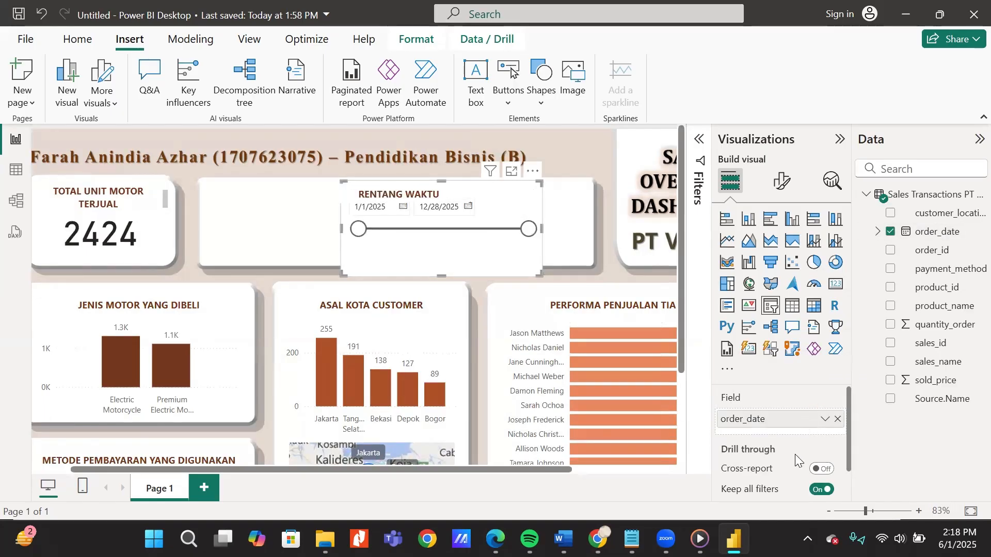
pyautogui.scroll(-1, 794, 454)
pyautogui.scroll(1, 795, 454)
# Turn off the date slicer's header and resize it to span the RENTANG WAKTU panel below the heading
pyautogui.click(781, 181)
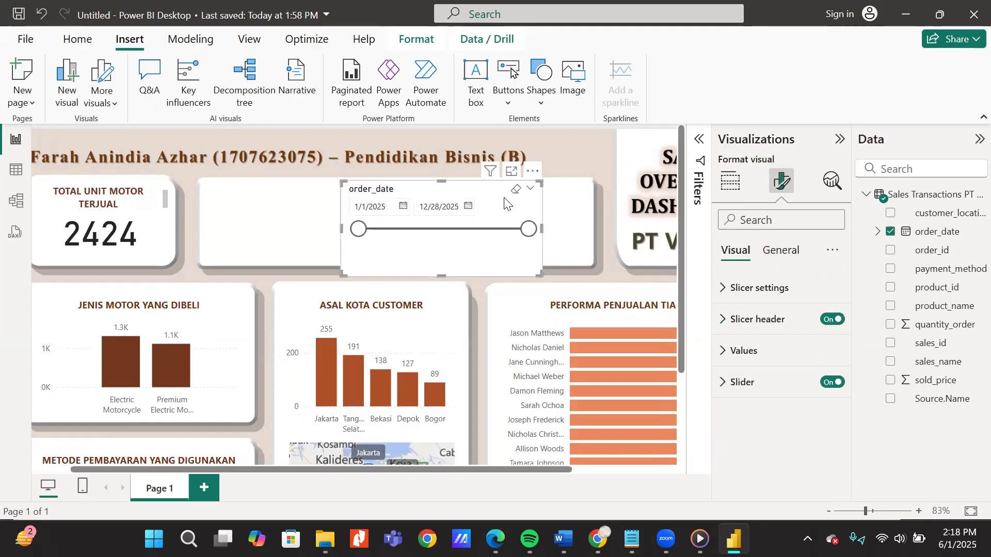
pyautogui.click(832, 320)
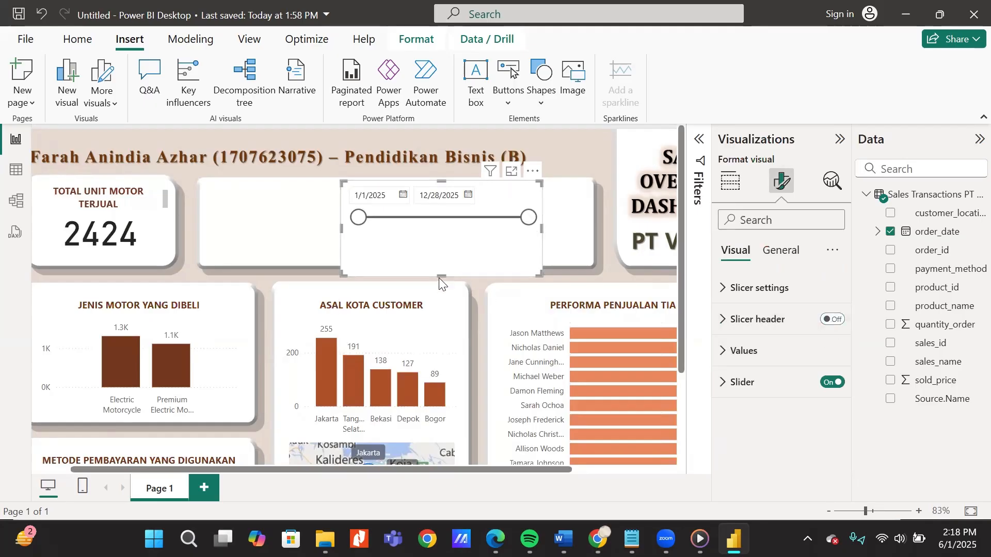
pyautogui.moveTo(440, 276); pyautogui.dragTo(440, 237)
pyautogui.moveTo(488, 202); pyautogui.dragTo(449, 225)
pyautogui.moveTo(303, 232); pyautogui.dragTo(217, 227)
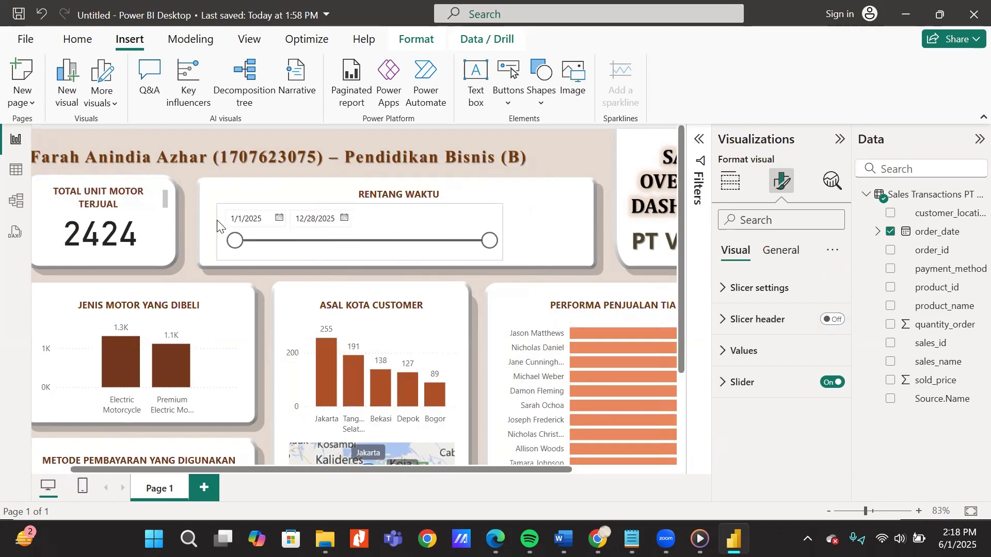
pyautogui.moveTo(502, 232); pyautogui.dragTo(583, 231)
pyautogui.click(556, 272)
# Review the whole dashboard, including the motorcycle type, payment method, customer city, map, staff performance and date range panels
pyautogui.scroll(-3, 556, 271)
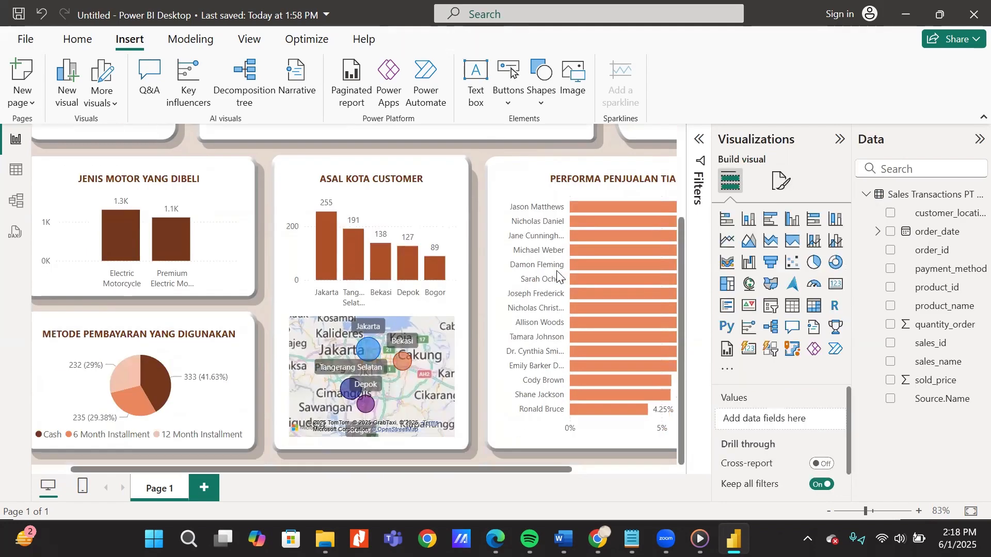
pyautogui.scroll(-4, 556, 272)
pyautogui.scroll(2, 393, 306)
pyautogui.scroll(-3, 392, 301)
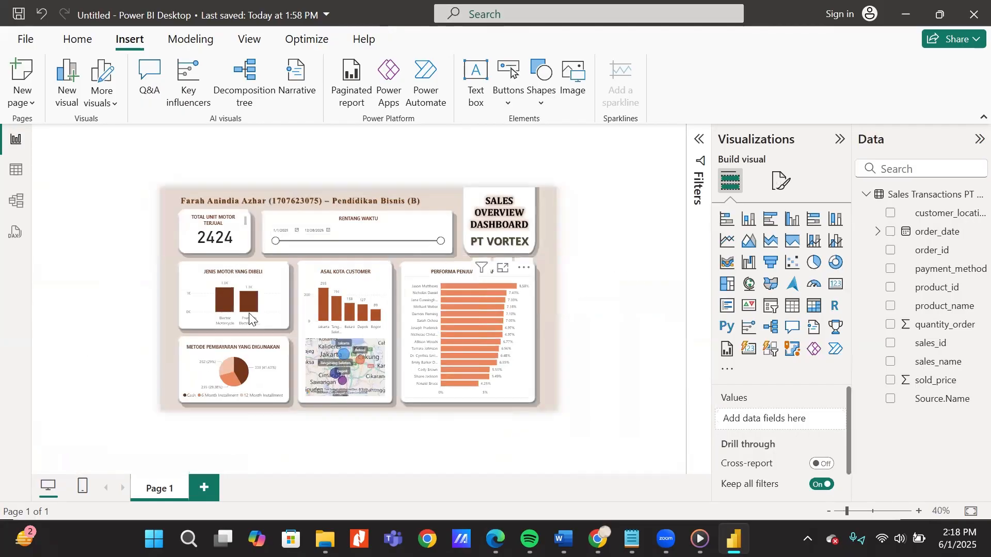
pyautogui.moveTo(249, 310)
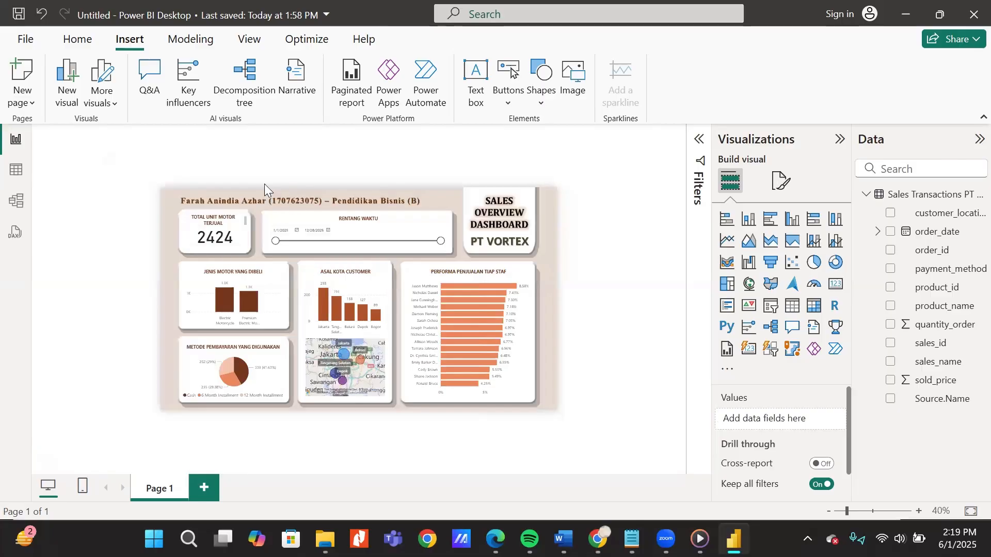
pyautogui.scroll(4, 265, 176)
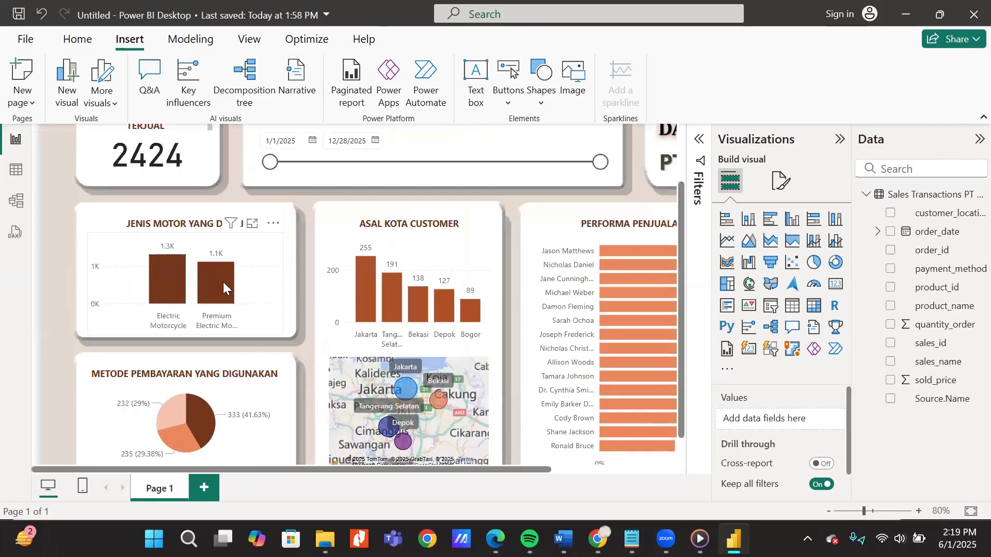
pyautogui.scroll(-1, 299, 336)
pyautogui.hscroll(1, 299, 336)
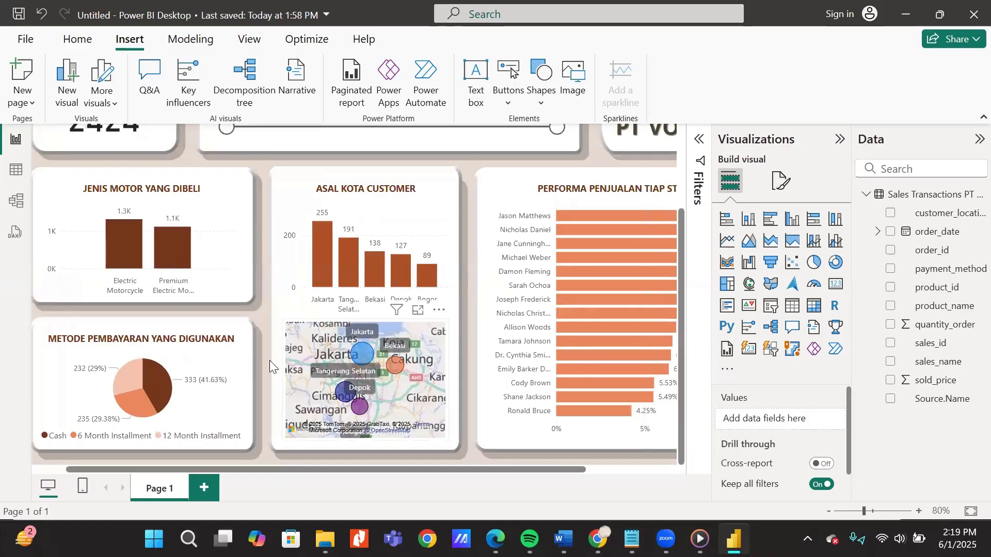
pyautogui.hscroll(2, 364, 310)
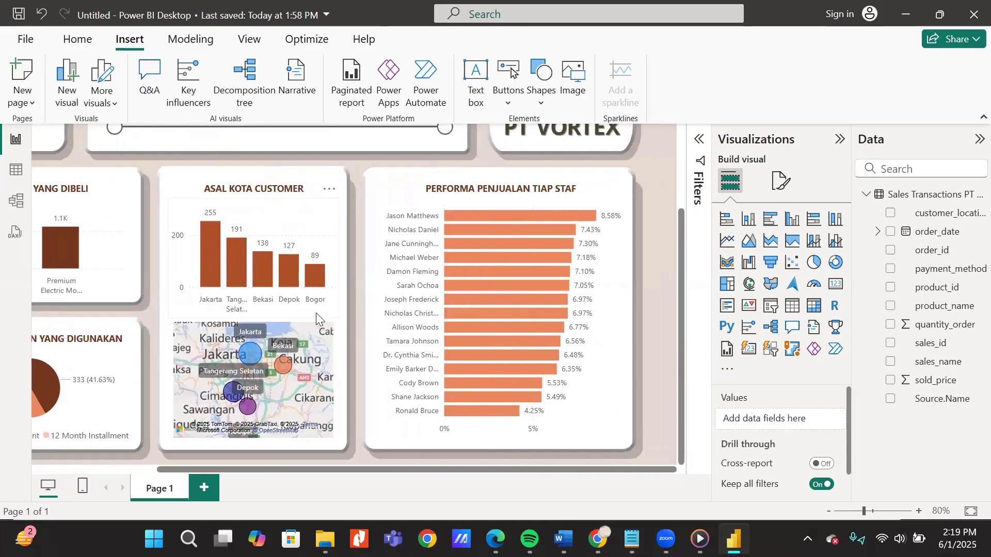
pyautogui.scroll(3, 316, 313)
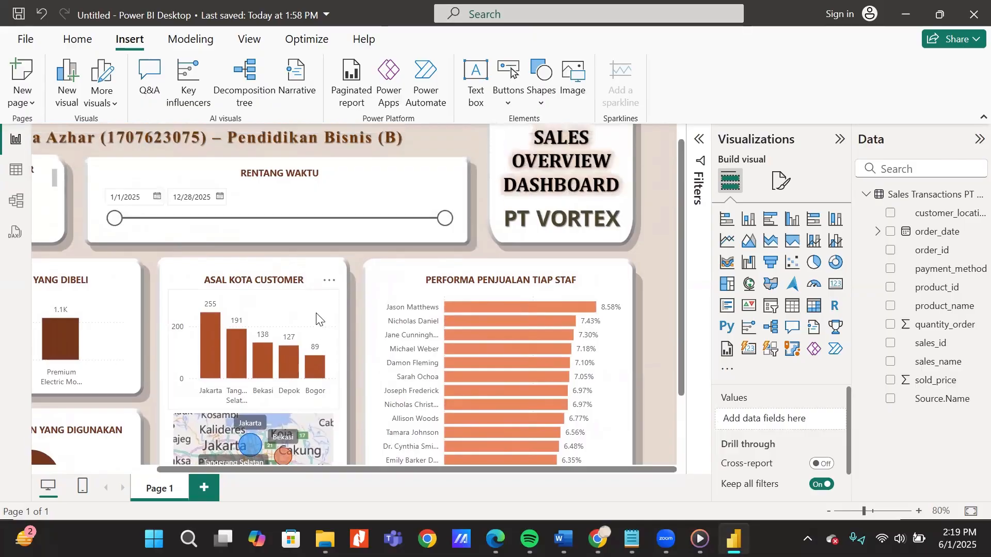
pyautogui.scroll(1, 317, 317)
pyautogui.hscroll(-3, 316, 316)
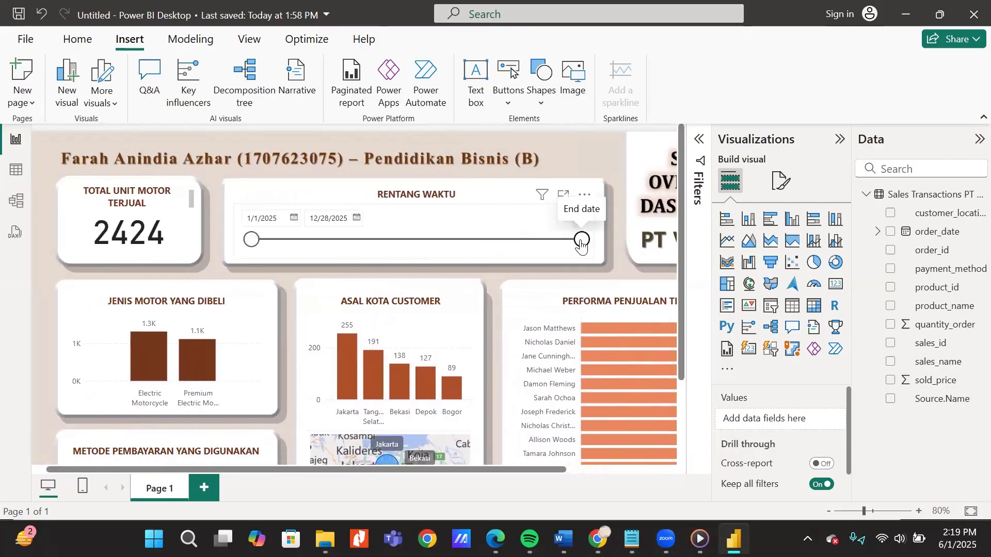
# Test the date slicer with the end date at 10/4/2025 and at earlier dates, and restore it to 12/28/2025
pyautogui.moveTo(573, 242); pyautogui.dragTo(504, 242)
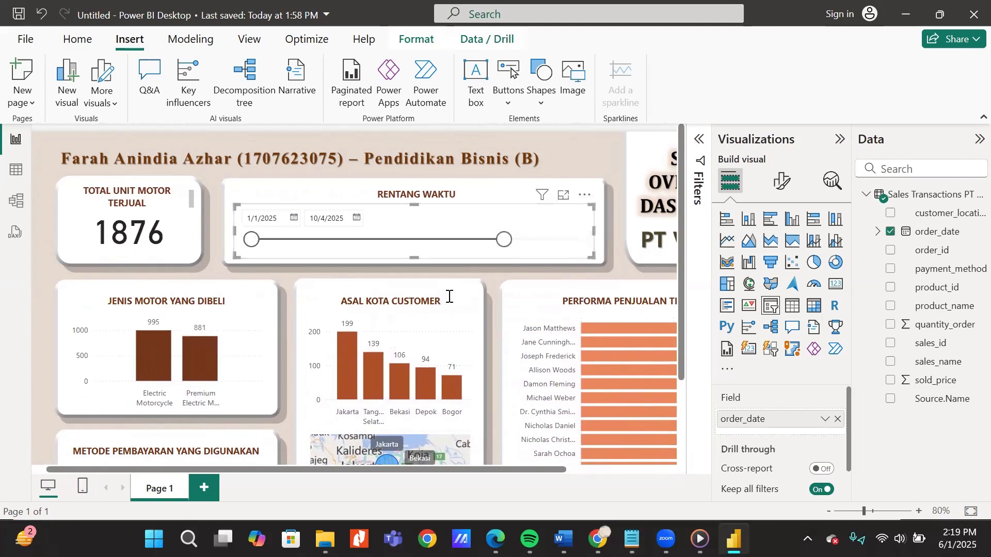
pyautogui.scroll(-3, 449, 295)
pyautogui.scroll(2, 449, 297)
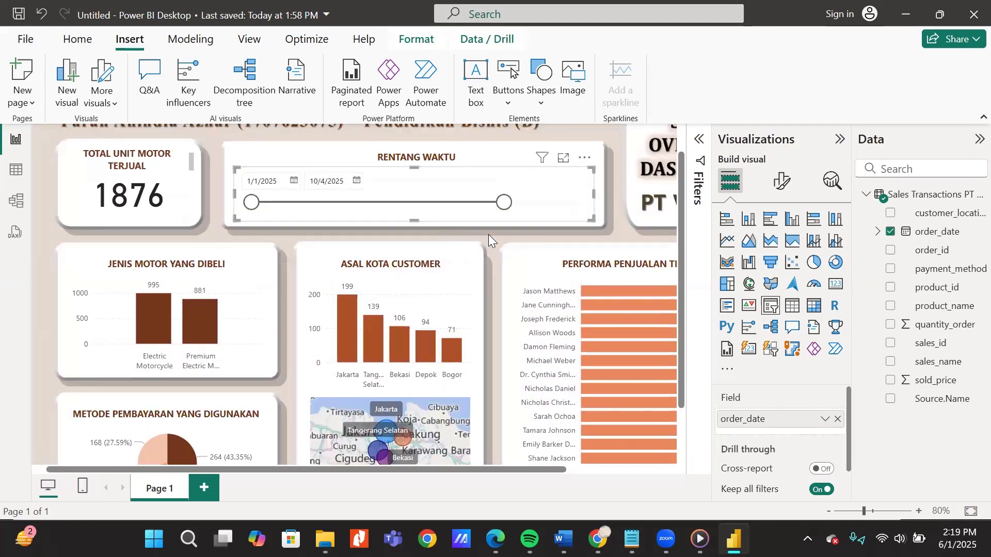
pyautogui.moveTo(504, 201); pyautogui.dragTo(370, 201)
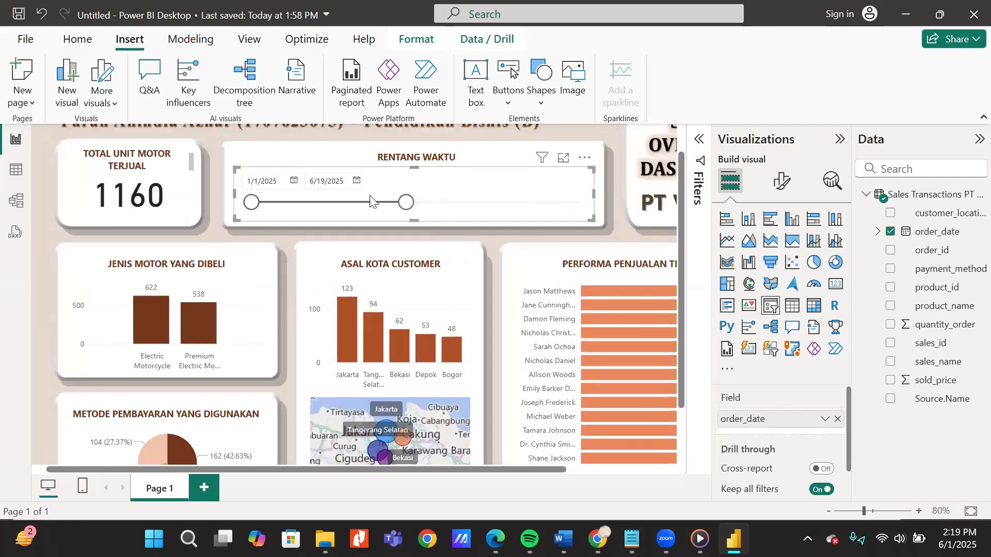
pyautogui.click(338, 203)
pyautogui.moveTo(338, 202); pyautogui.dragTo(593, 203)
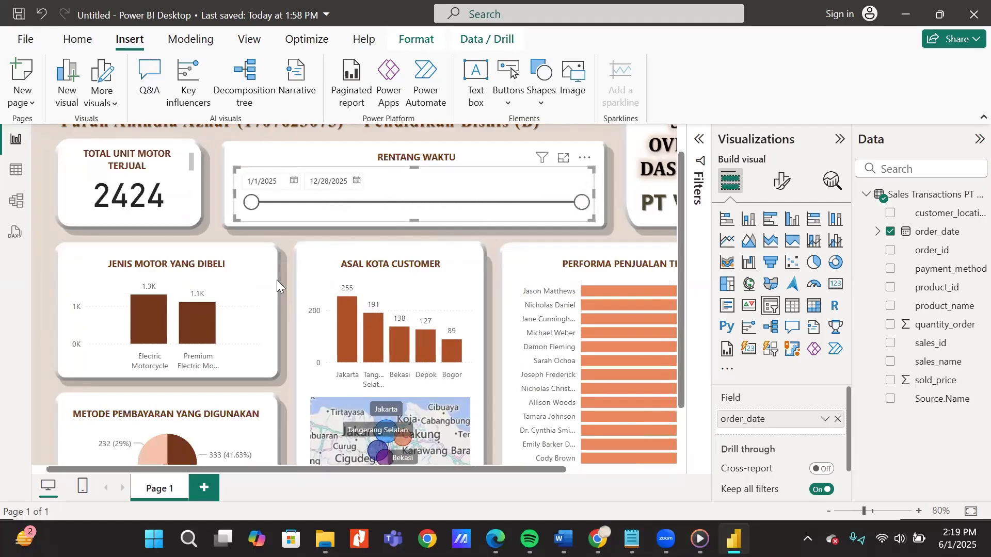
pyautogui.scroll(1, 276, 280)
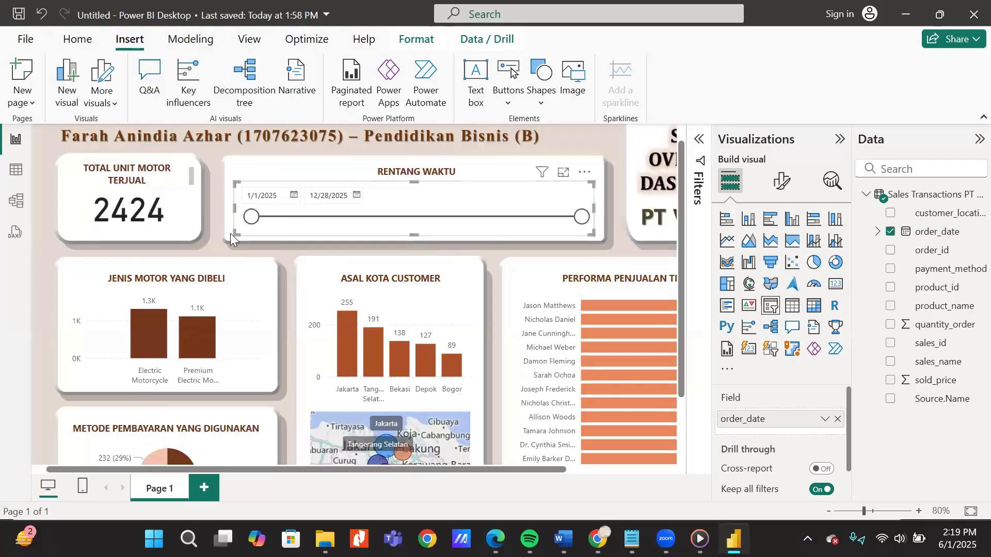
pyautogui.scroll(1, 219, 206)
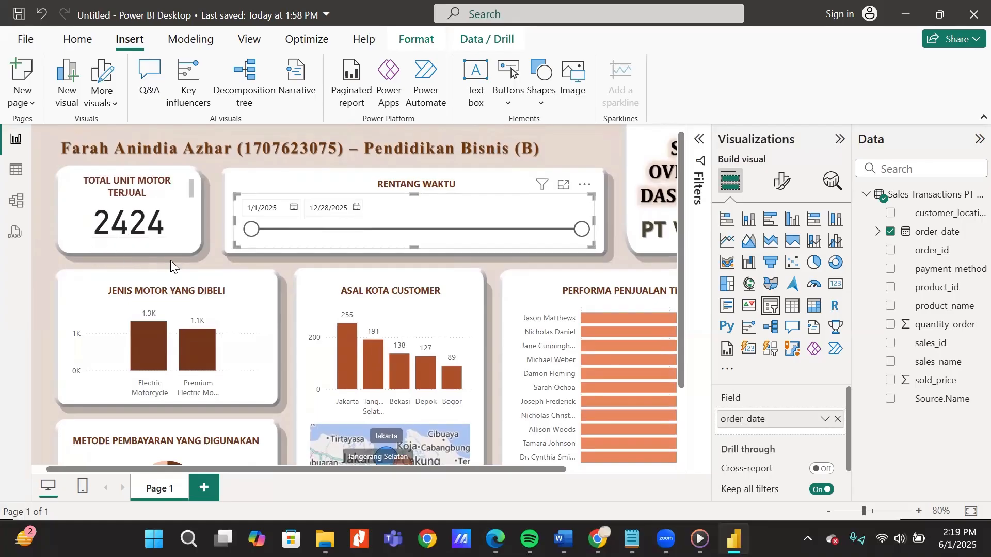
pyautogui.scroll(-2, 170, 261)
pyautogui.scroll(3, 160, 281)
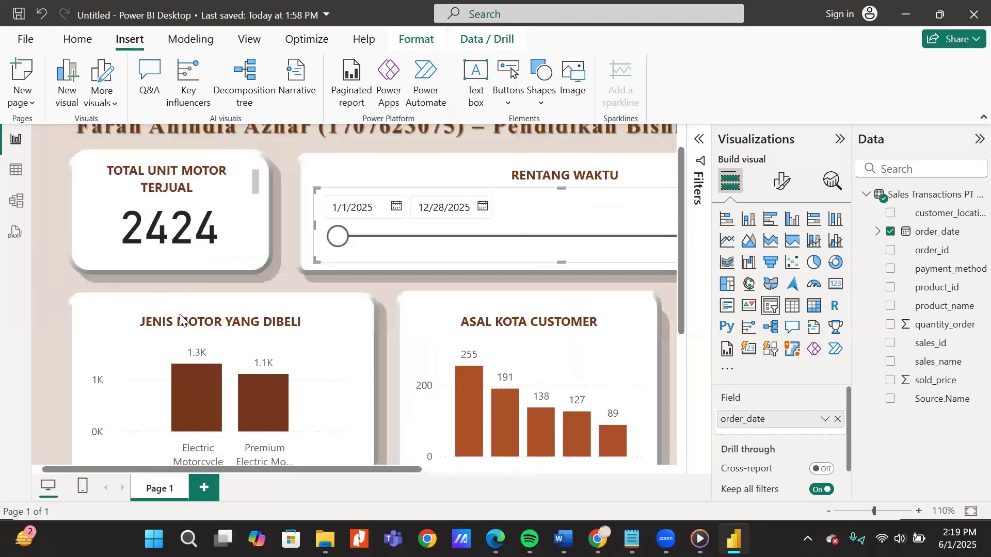
# Inspect the top category's details in the motorcycle type, payment method, customer city and staff performance charts, and show the full page with nothing selected
pyautogui.scroll(-4, 228, 403)
pyautogui.scroll(1, 228, 351)
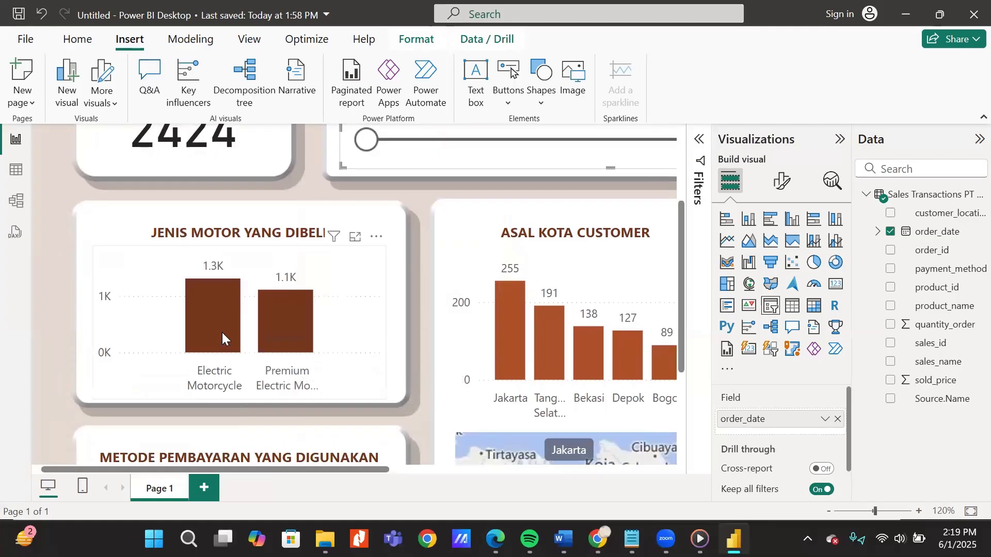
pyautogui.moveTo(222, 332)
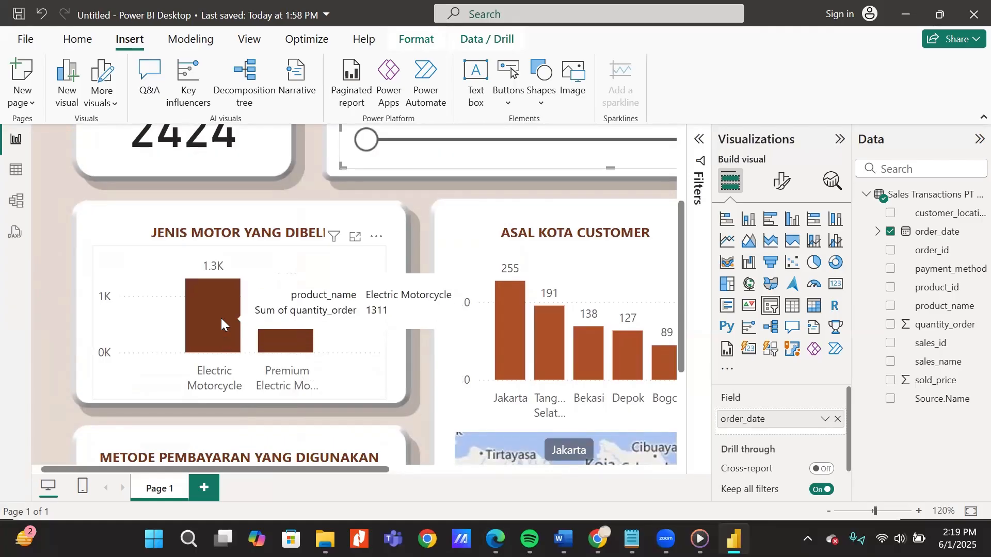
pyautogui.scroll(-5, 221, 317)
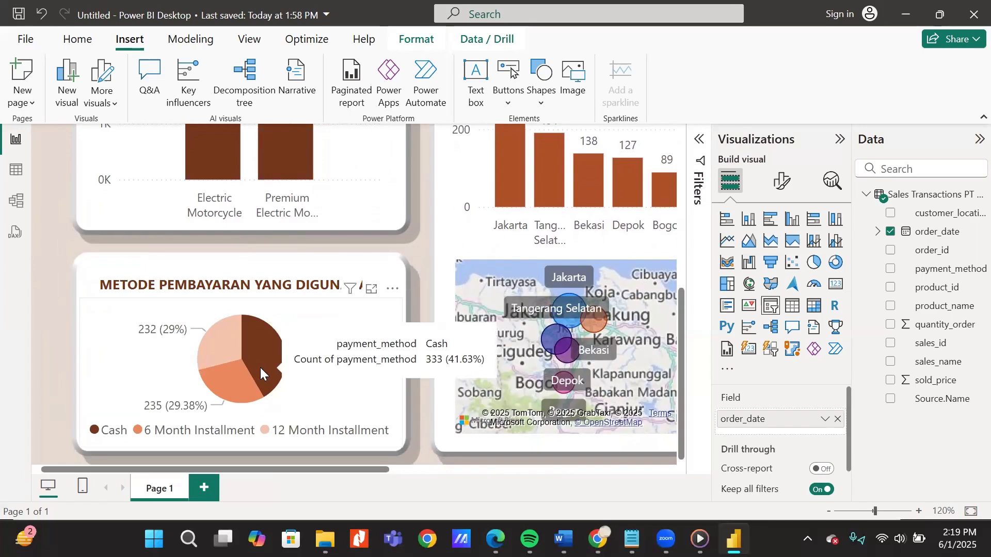
pyautogui.hscroll(3, 260, 368)
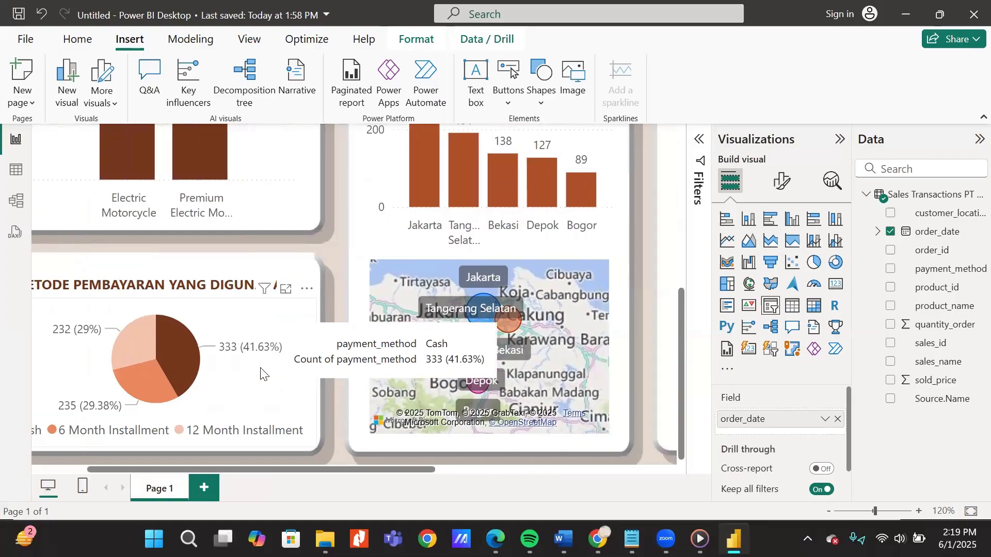
pyautogui.scroll(2, 581, 215)
pyautogui.hscroll(2, 581, 216)
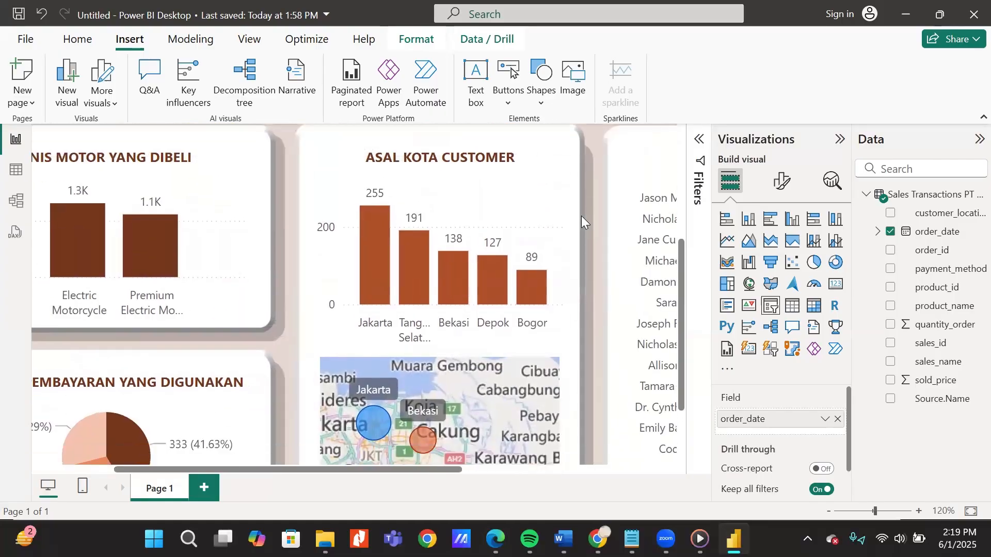
pyautogui.moveTo(381, 271)
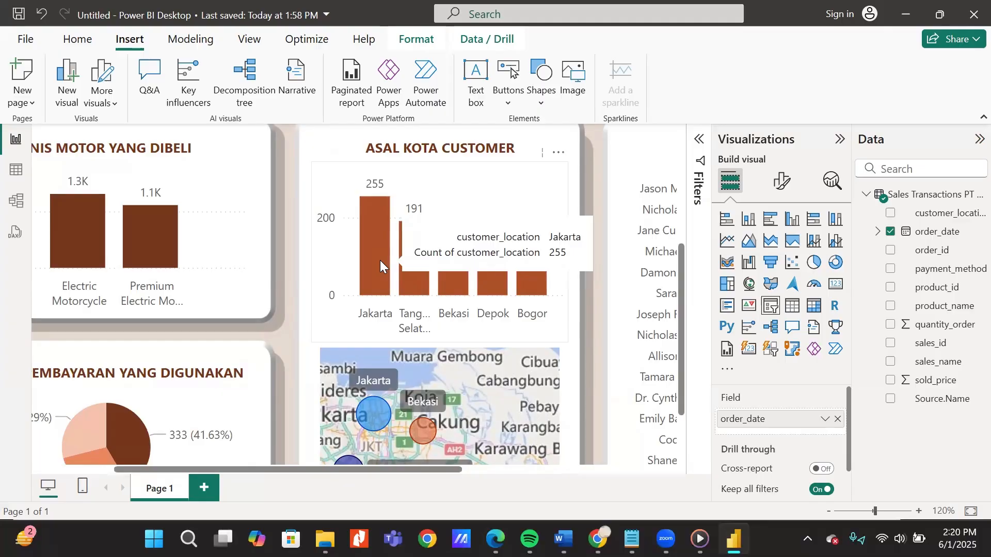
pyautogui.hscroll(10, 379, 260)
pyautogui.scroll(1, 358, 299)
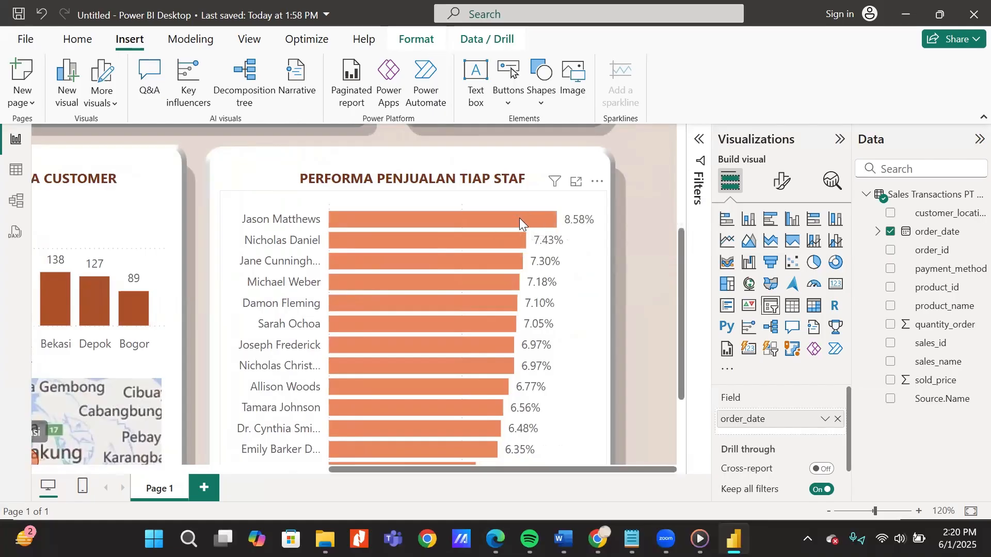
pyautogui.moveTo(499, 226)
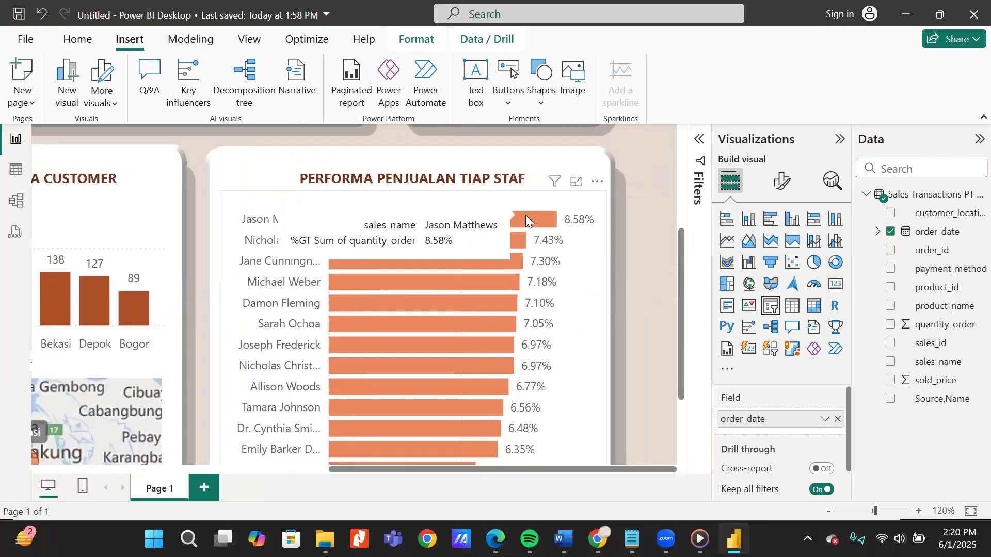
pyautogui.click(856, 512)
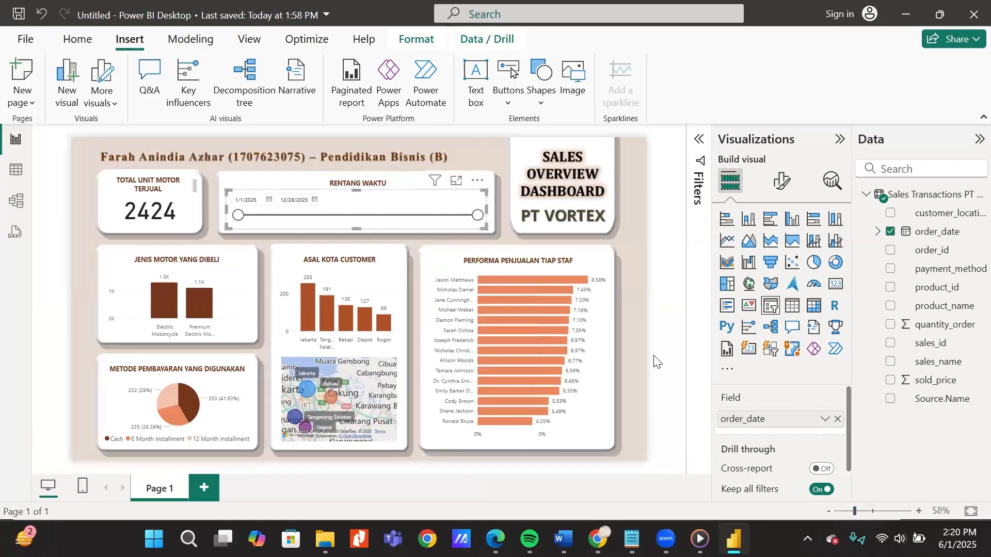
pyautogui.click(635, 334)
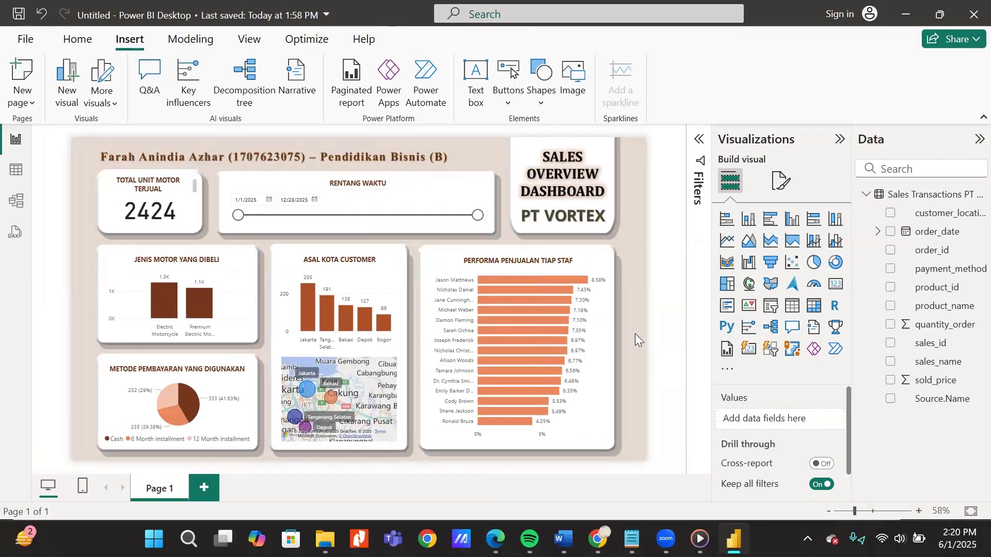